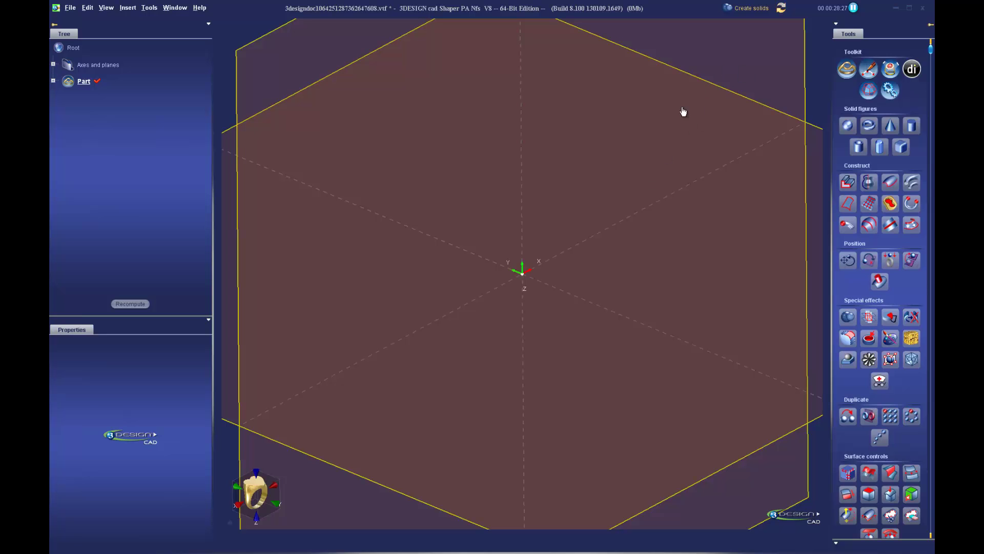
Step: Create a ring size guide on the OXZ plane using US size 7
left_click(748, 9)
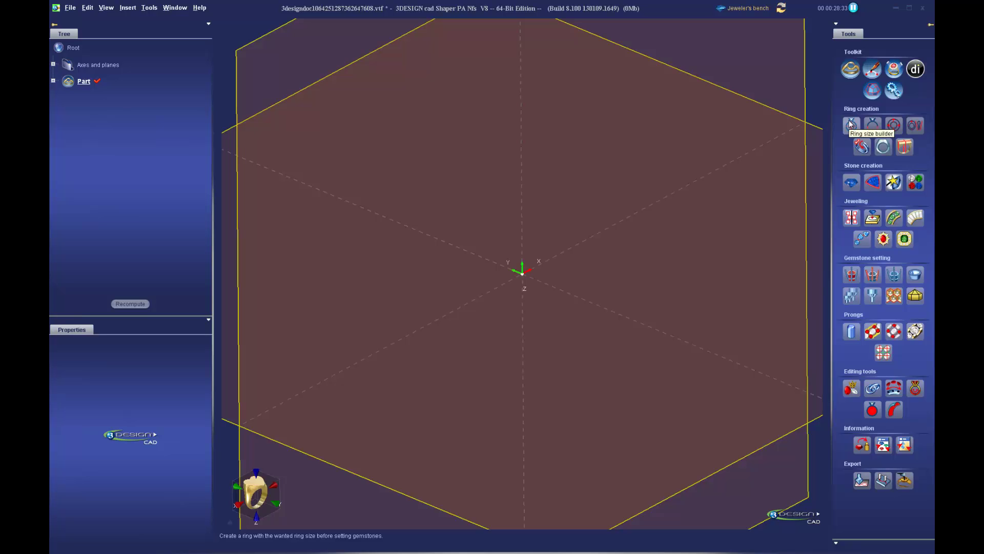
left_click(851, 124)
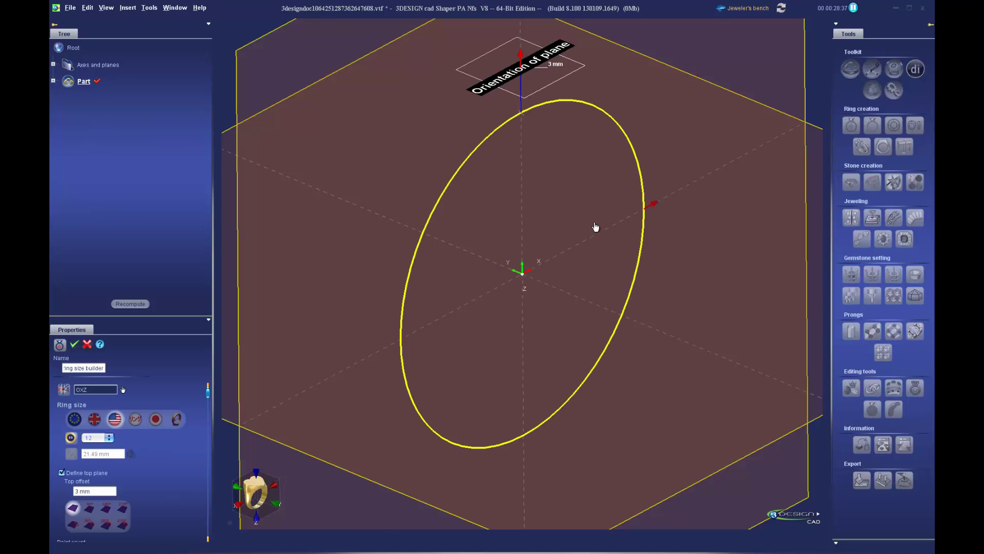
scroll(546, 268, "down", 1)
scroll(546, 268, "down", 1)
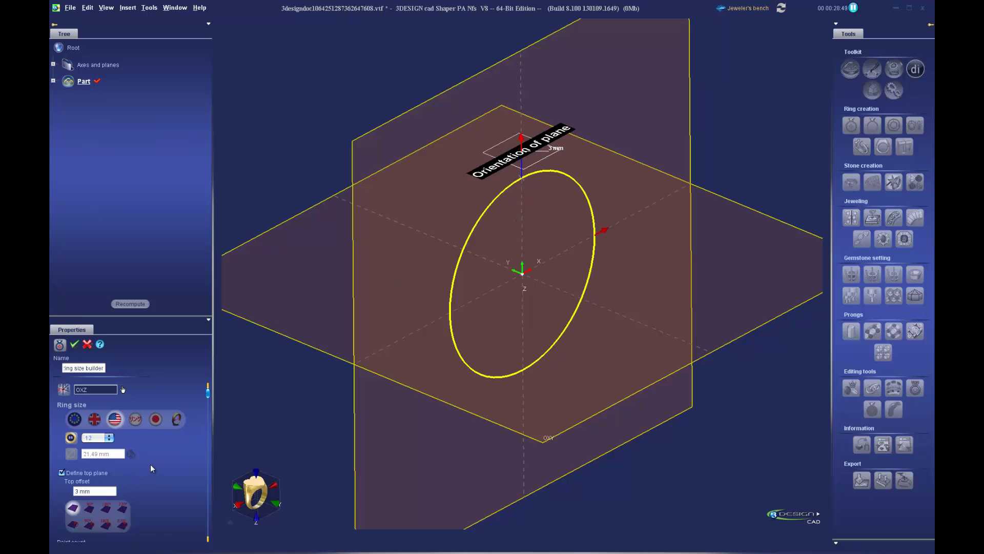
scroll(150, 463, "down", 2)
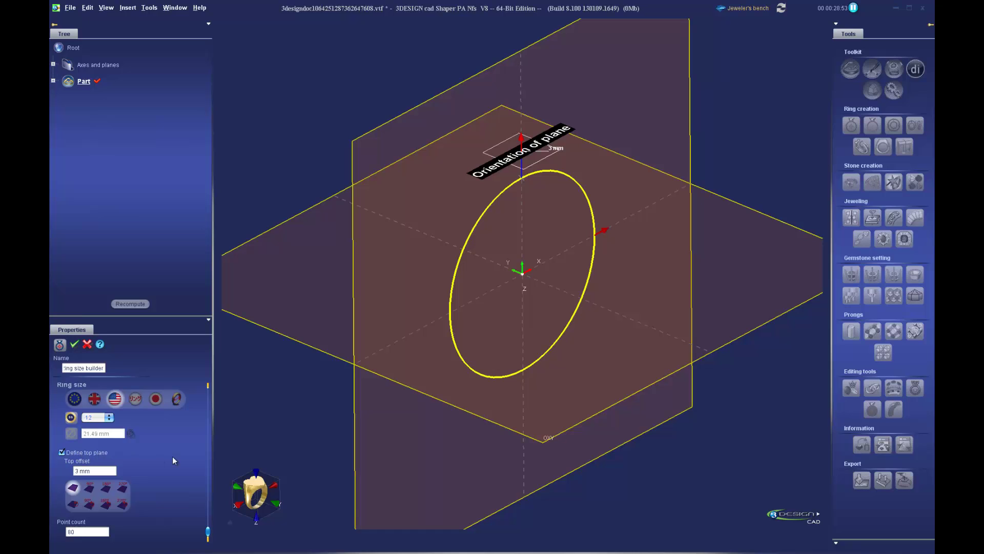
left_click(103, 417)
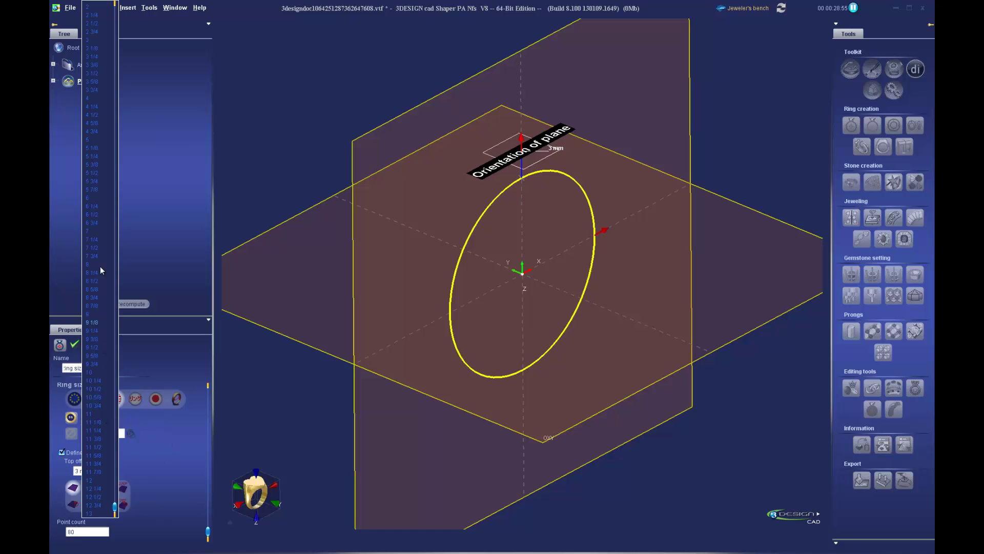
left_click(94, 232)
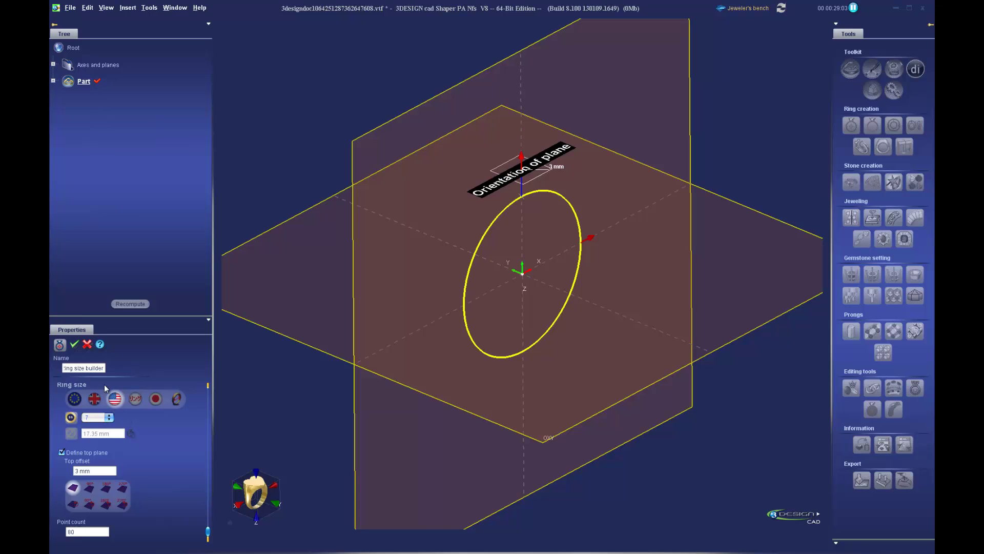
left_click(74, 344)
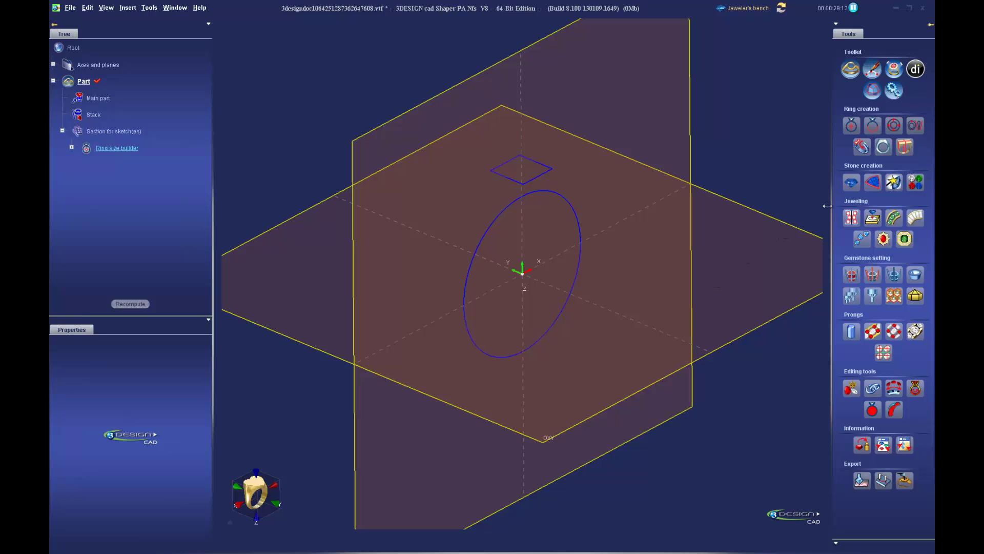
Step: Add a brilliant-cut stone of 1 ct on the ring size builder's top plane
left_click(851, 185)
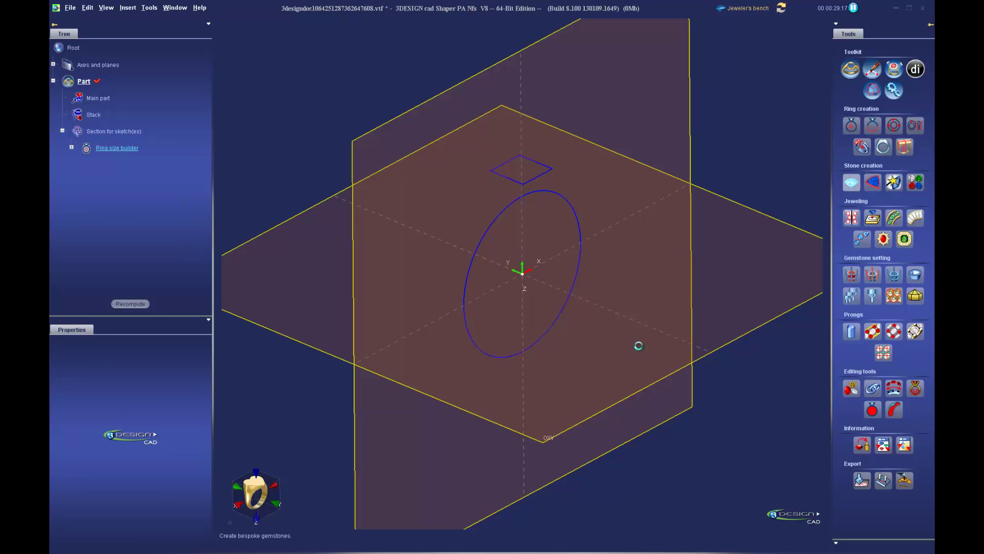
scroll(158, 468, "down", 1)
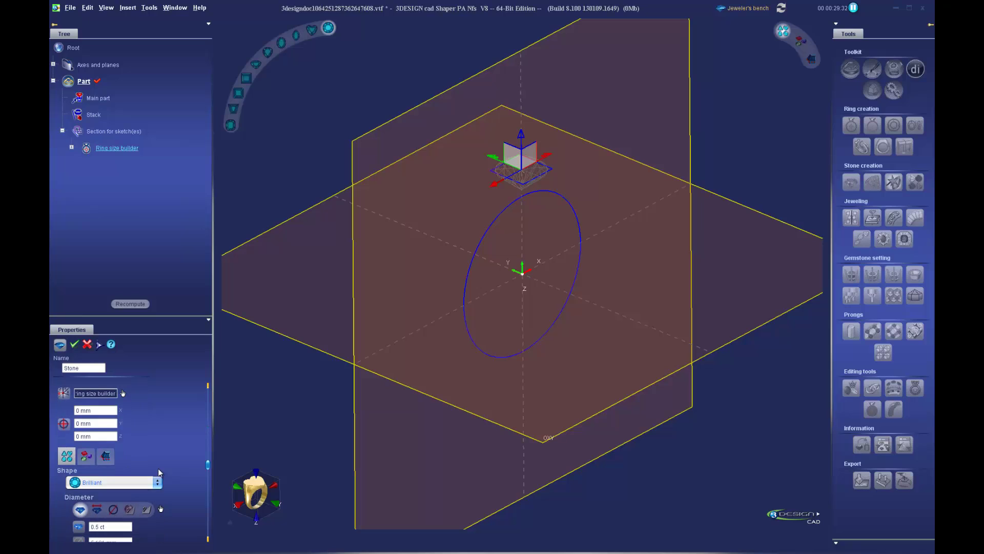
scroll(172, 450, "down", 1)
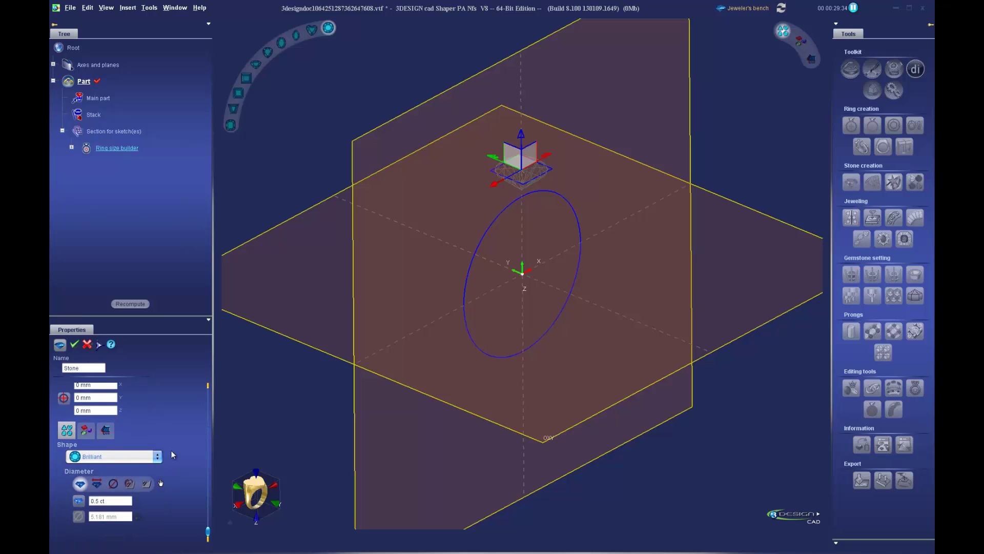
left_click(111, 500)
type("1")
key("Return")
scroll(152, 421, "up", 3)
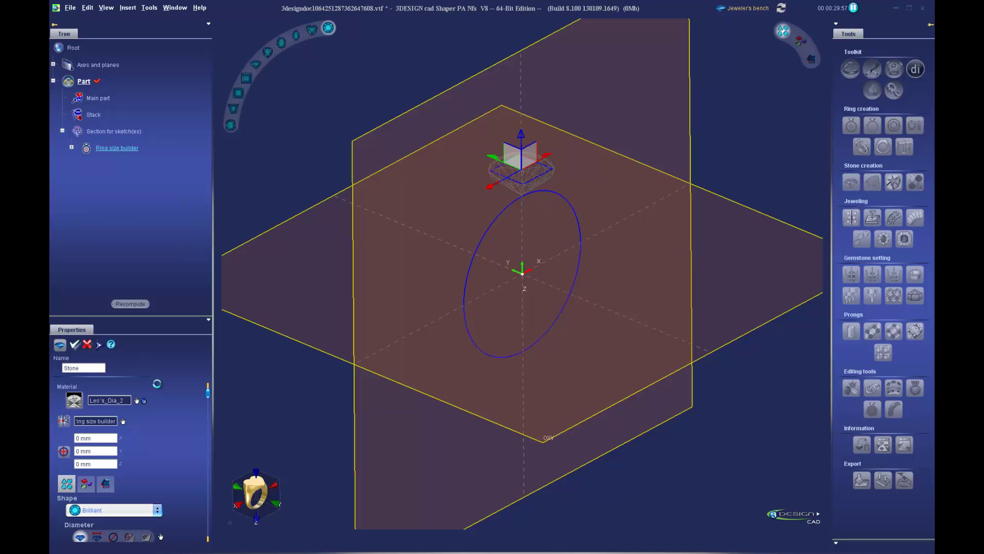
scroll(555, 311, "down", 2)
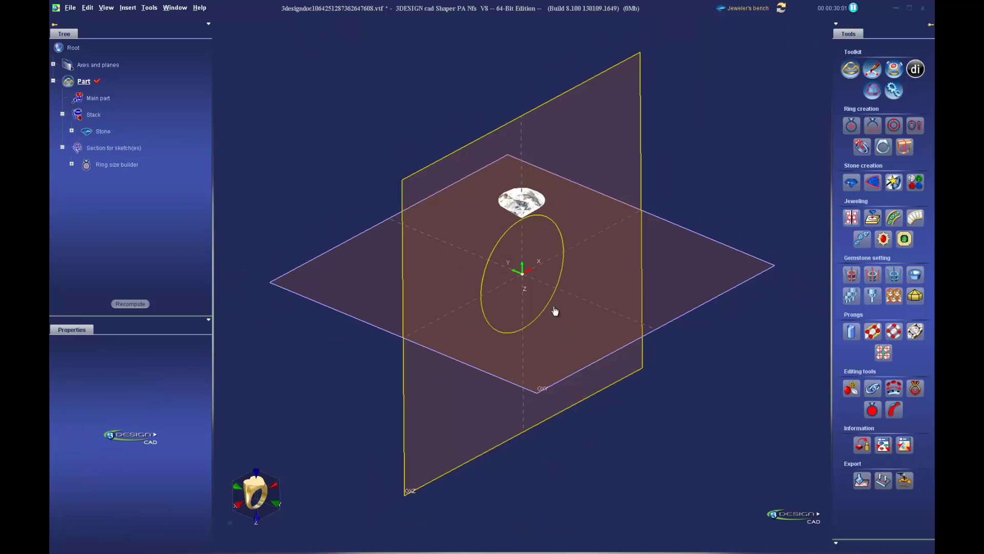
Step: Change the ring size builder to US size 10 and recompute the part so the stone follows
middle_click_drag(555, 312, 527, 264)
scroll(527, 261, "up", 3)
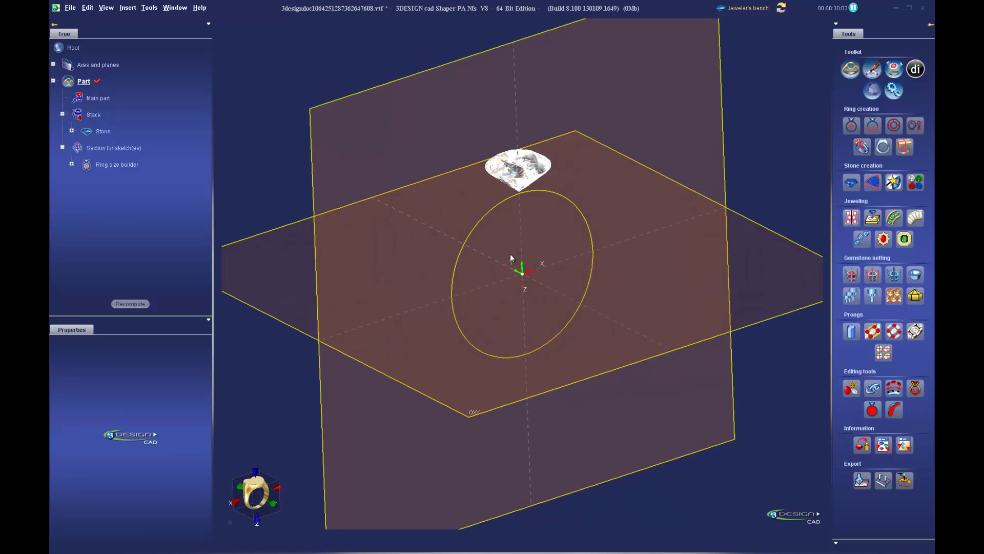
scroll(509, 254, "up", 1)
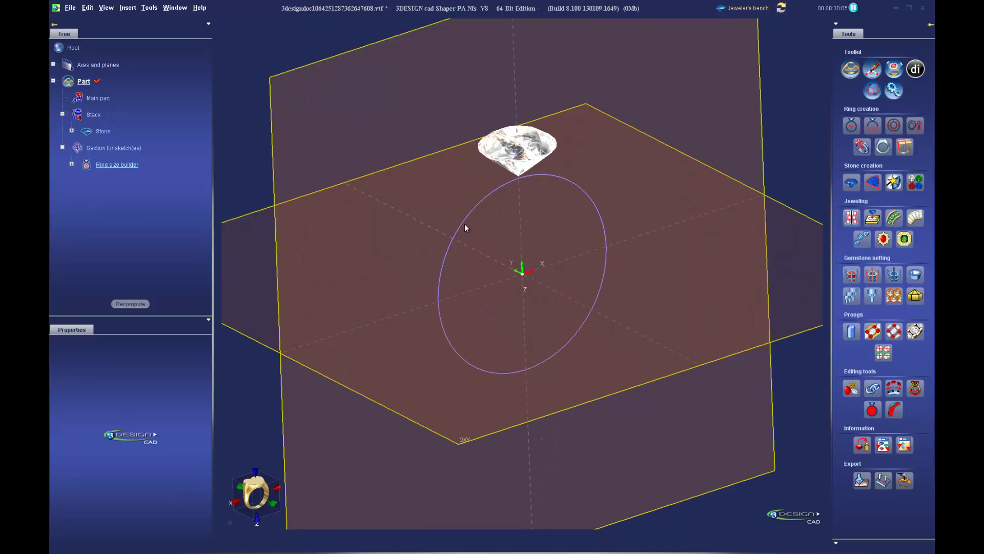
left_click(466, 227)
left_click(459, 233)
double_click(442, 328)
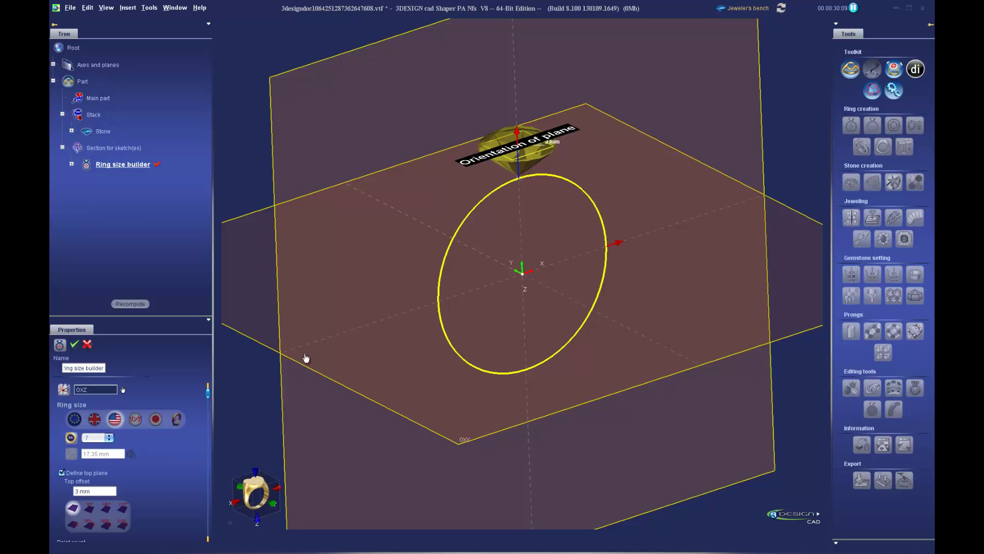
left_click(95, 442)
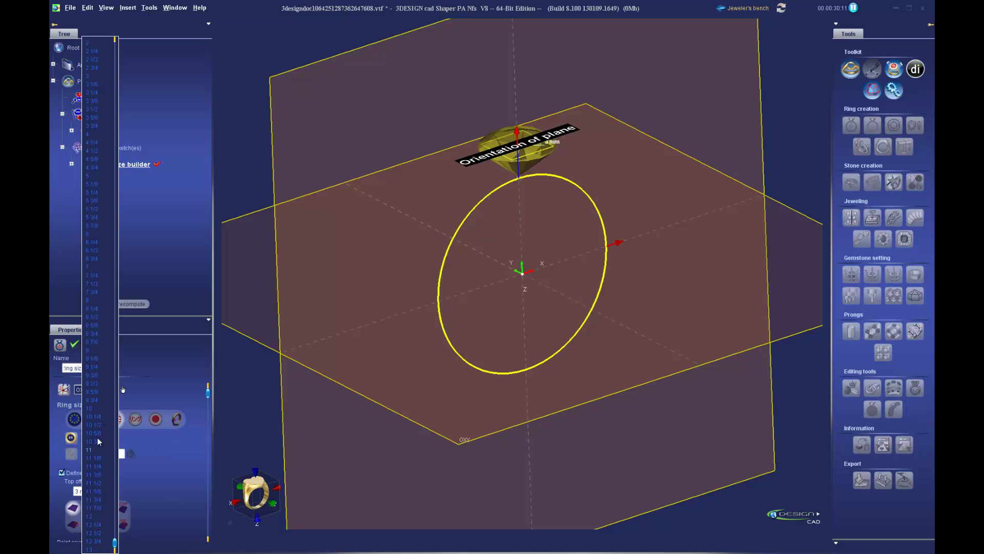
left_click(94, 410)
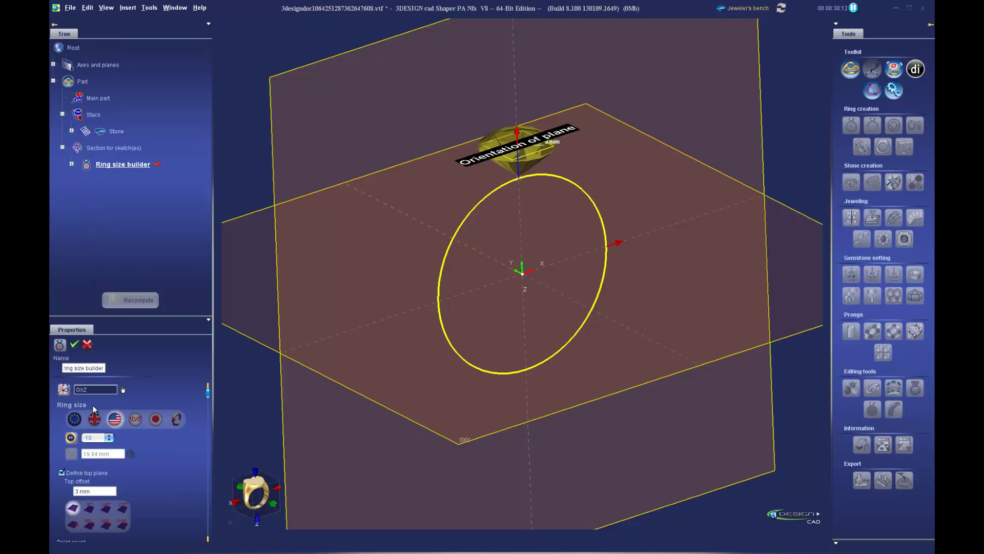
left_click(75, 344)
left_click(139, 300)
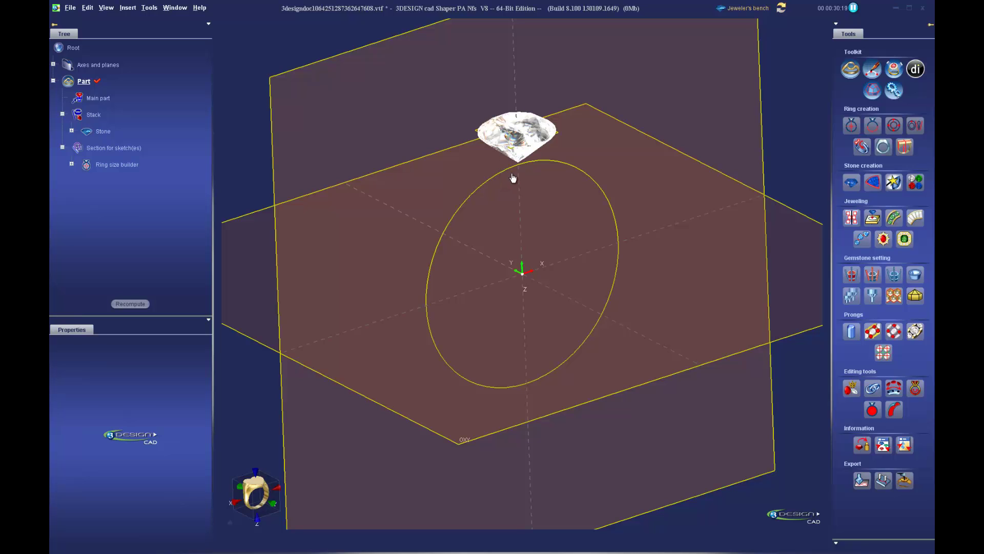
Step: Set the ring size builder to US size 7 with a 4.5 mm top offset and recompute the part
left_click(435, 259)
left_click(97, 444)
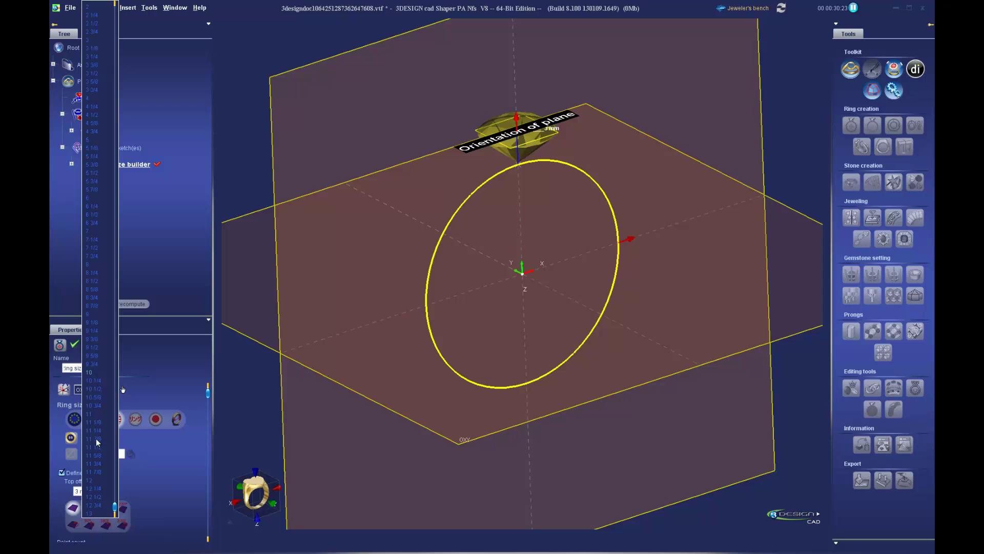
left_click(95, 230)
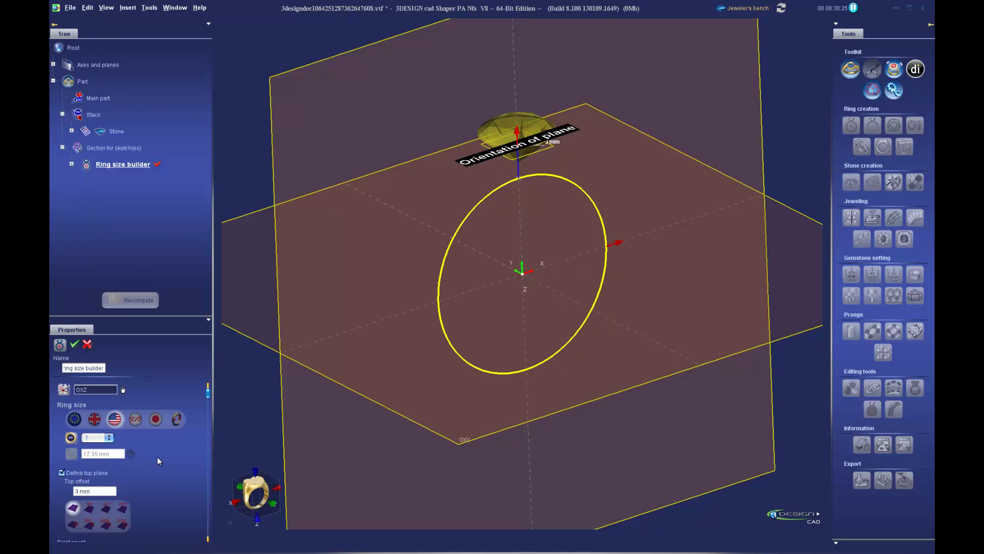
scroll(158, 461, "down", 2)
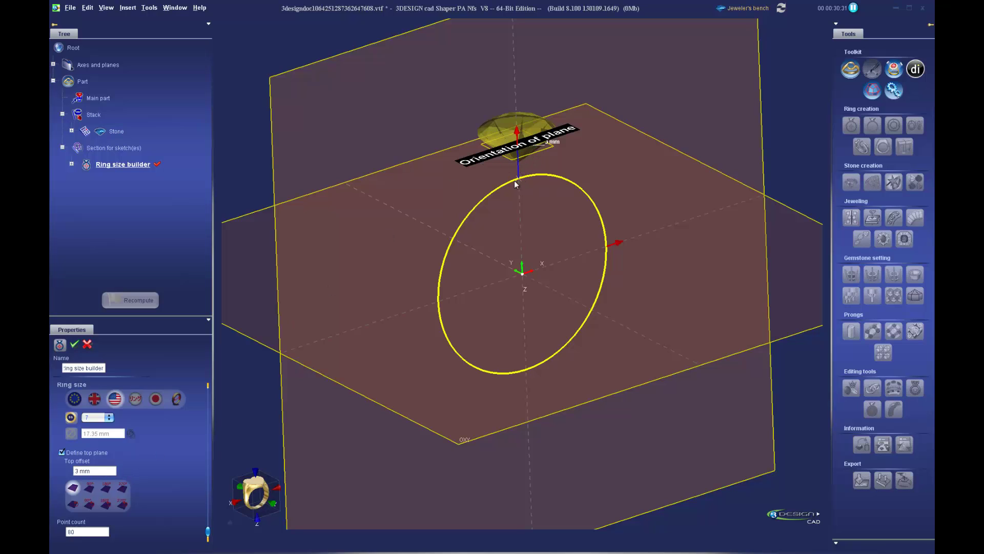
double_click(105, 474)
type("4.5")
key("Return")
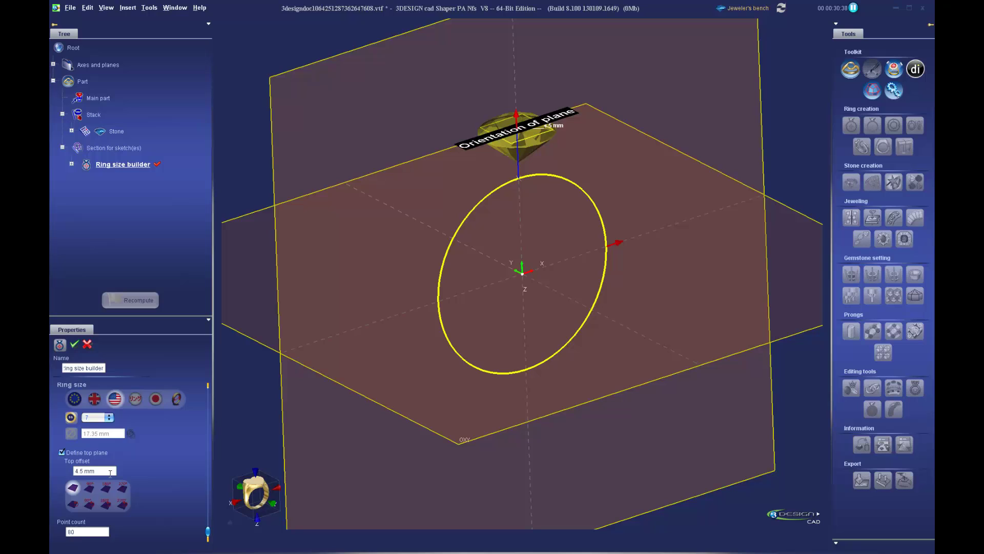
left_click(74, 344)
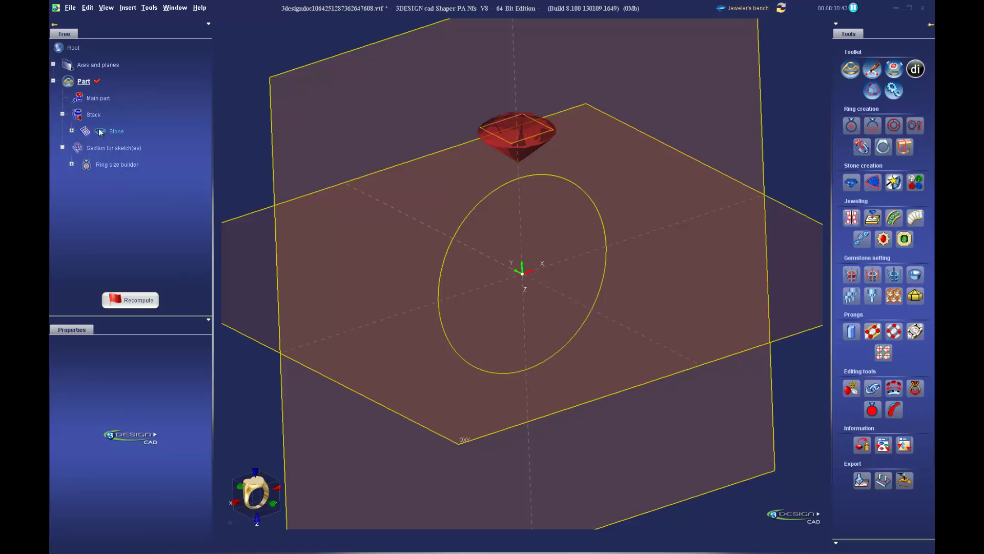
left_click(134, 300)
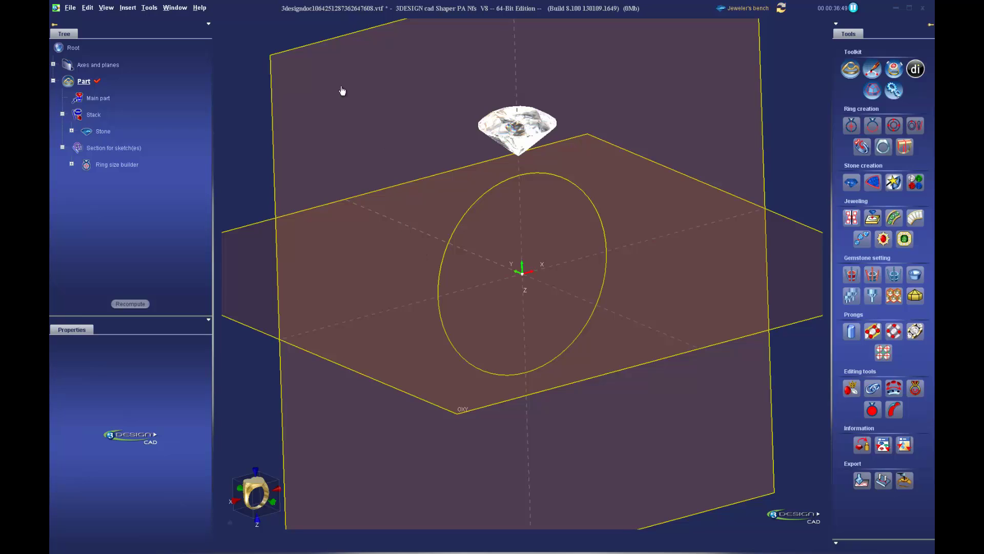
Step: Start a new sketch on the OXZ plane
scroll(367, 208, "down", 2)
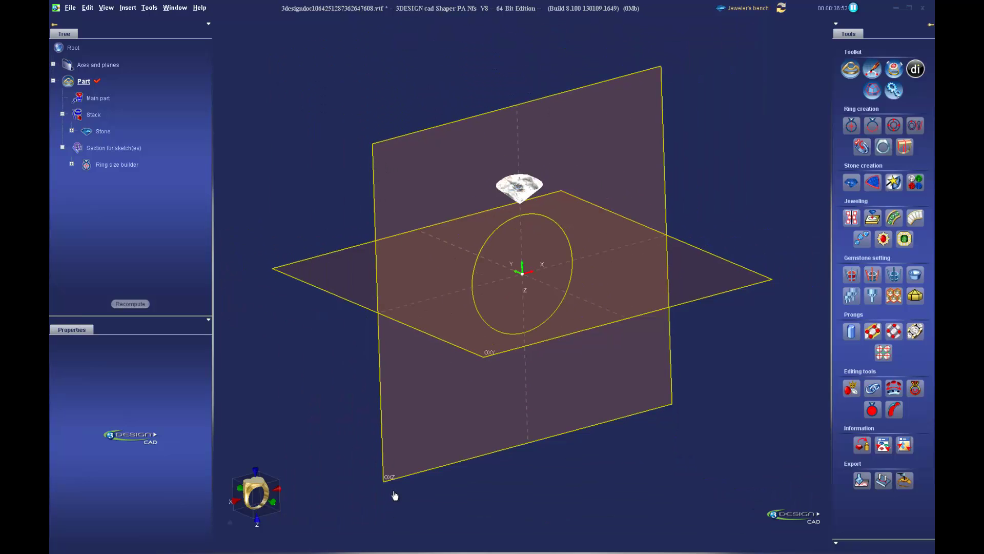
left_click(413, 461)
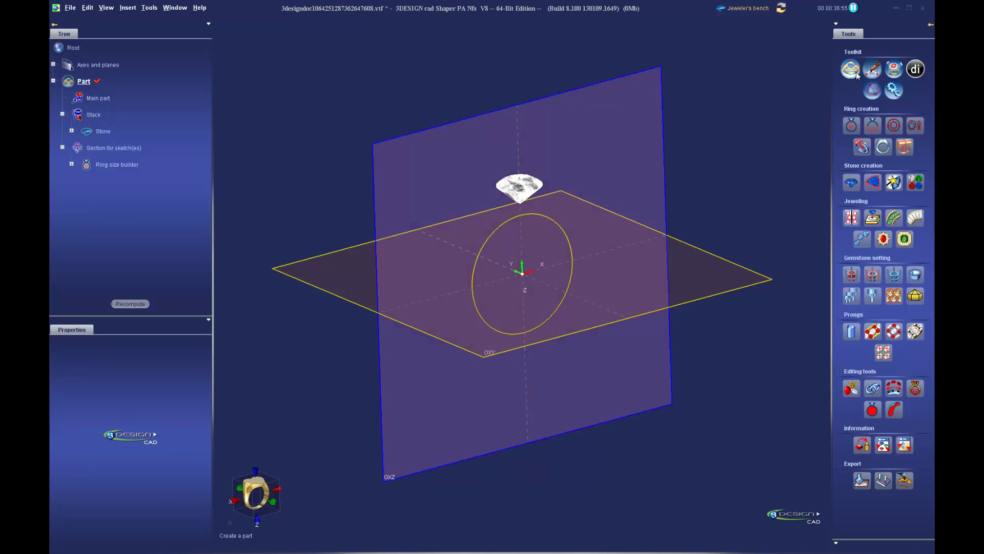
left_click(873, 73)
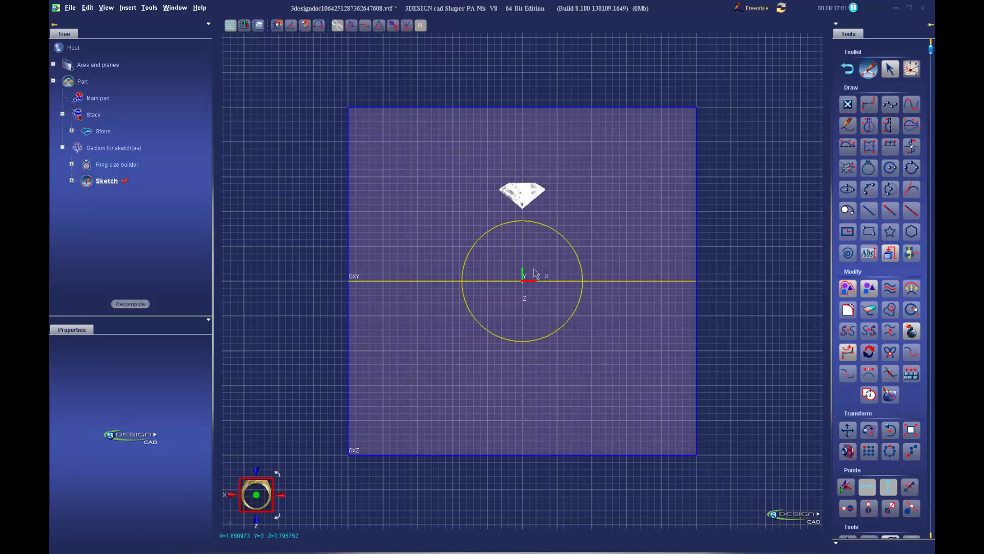
scroll(535, 273, "up", 3)
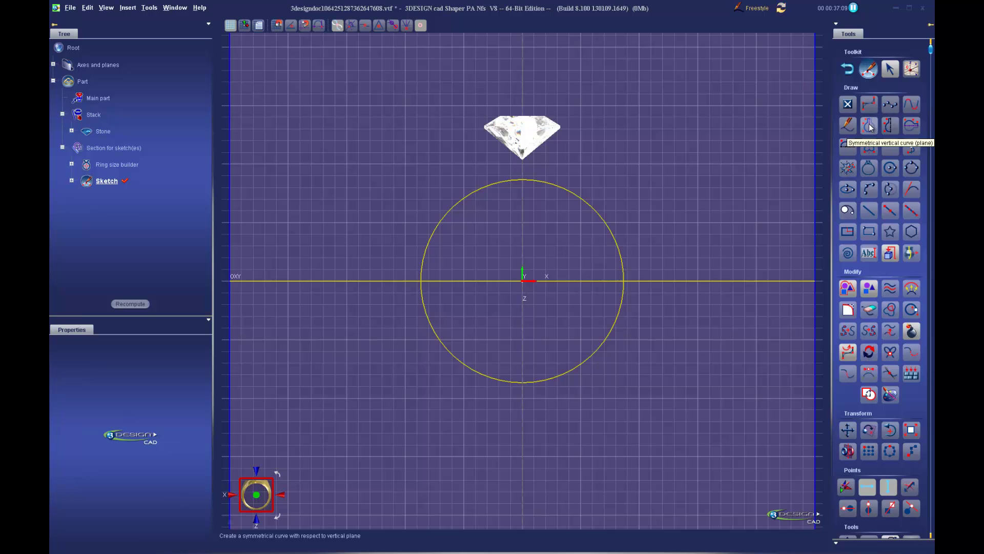
Step: Draw a closed vertically symmetrical curve around the finger circle with six control points, from beside the stone to about X -2.9, Y -11.4 mm
left_click(870, 127)
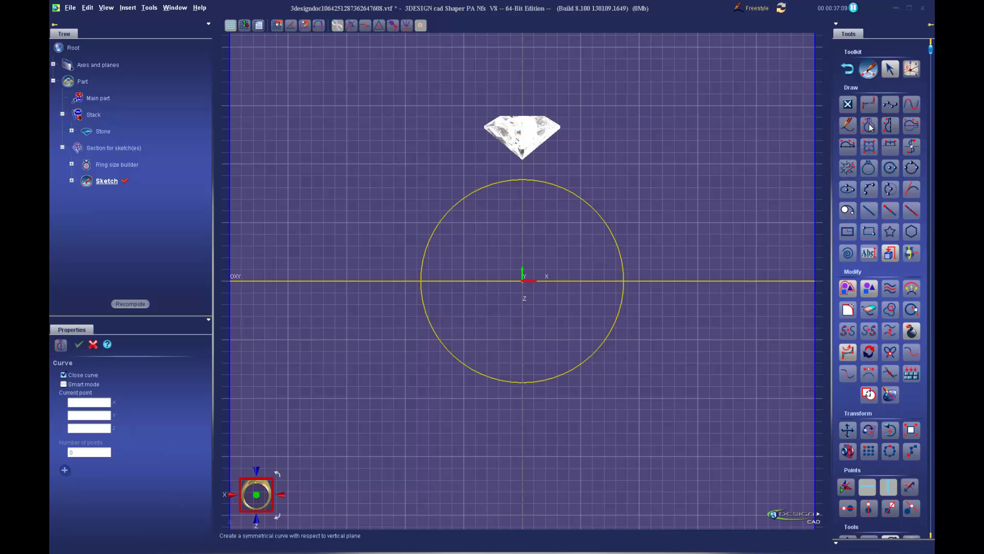
left_click(472, 134)
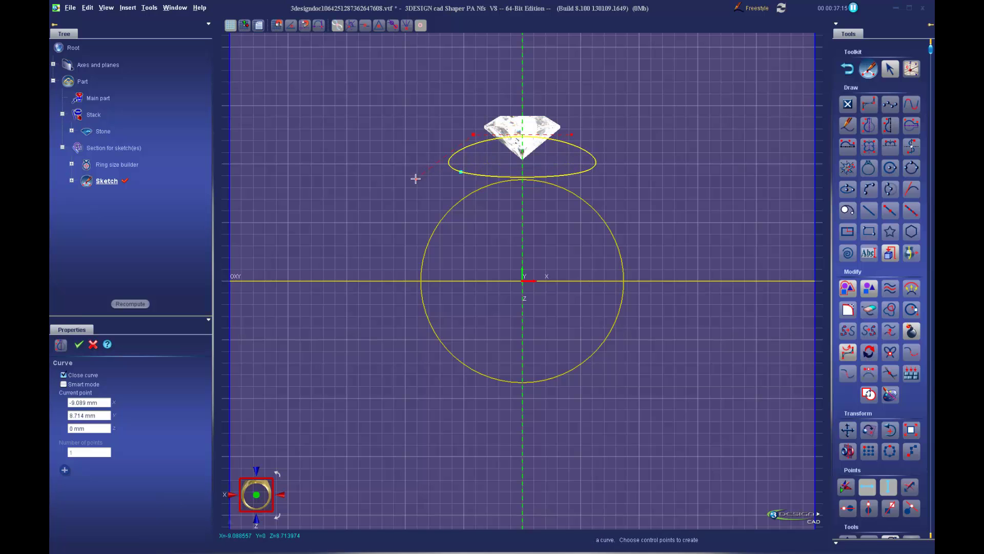
left_click(414, 181)
left_click(381, 252)
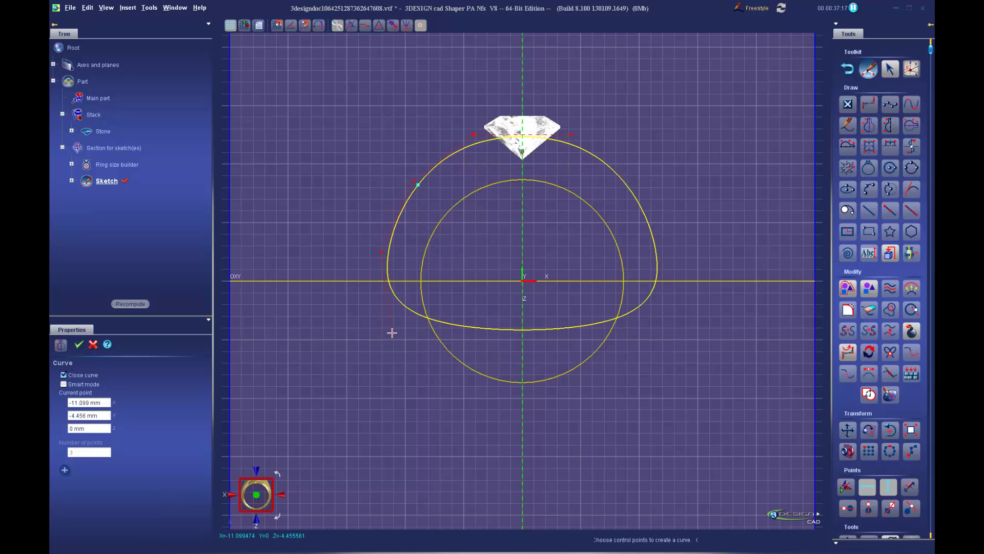
left_click(393, 333)
left_click(441, 389)
left_click(488, 413)
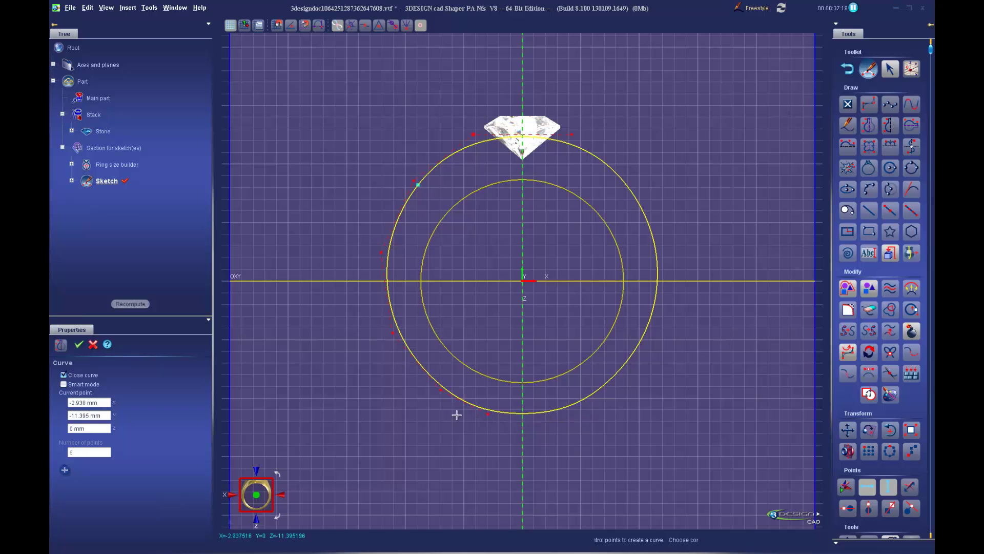
left_click(79, 344)
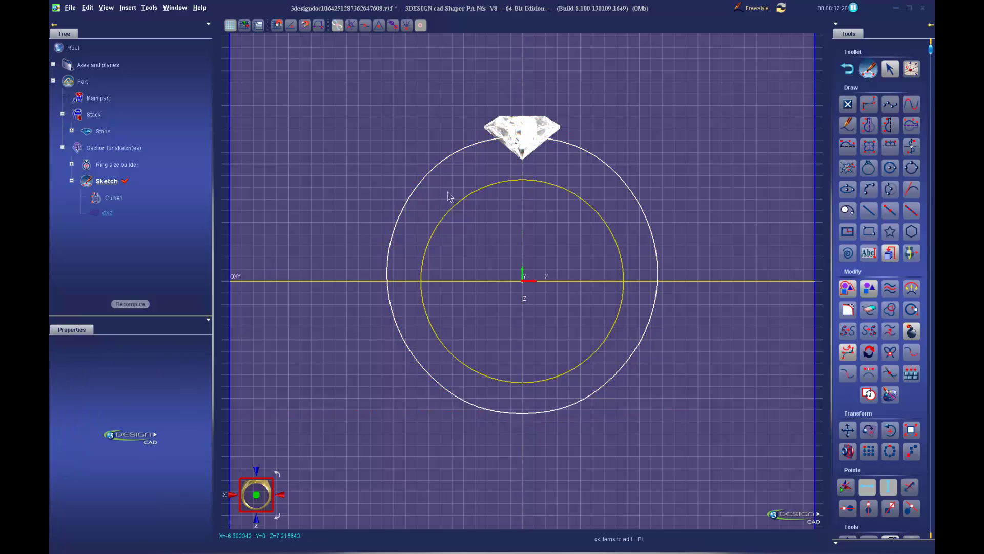
Step: Widen the outer curve by moving its second, fourth (about X -11.6, Y -4.6 mm) and fifth (X -7.8, Y -9 mm) points, and leave the sketch
left_click(421, 186)
left_click(414, 183)
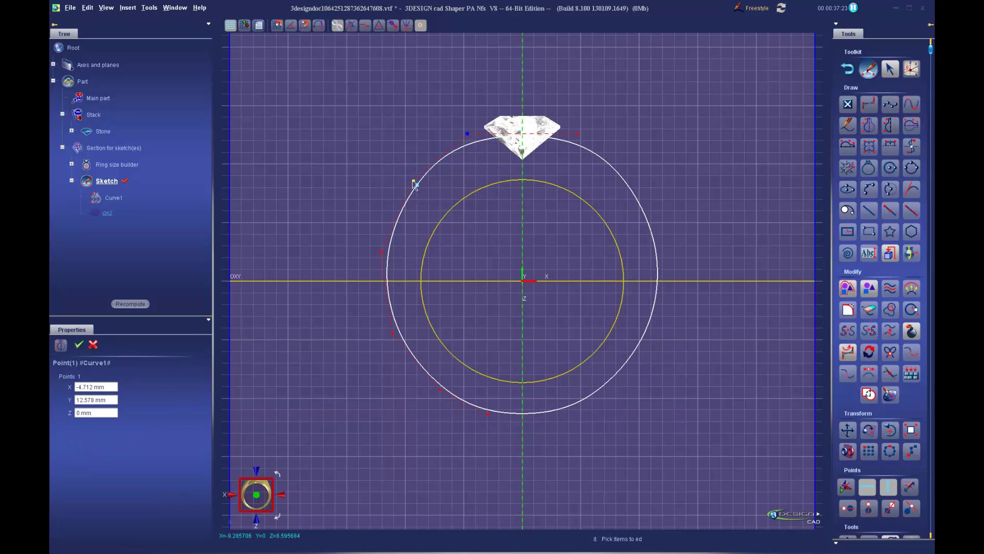
left_click_drag(414, 183, 405, 177)
left_click(380, 254)
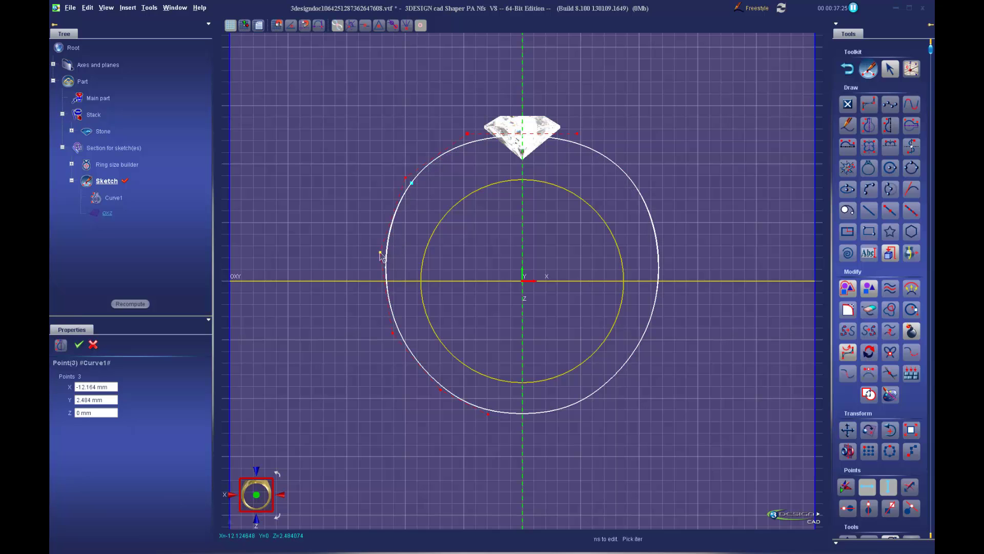
left_click_drag(393, 333, 387, 334)
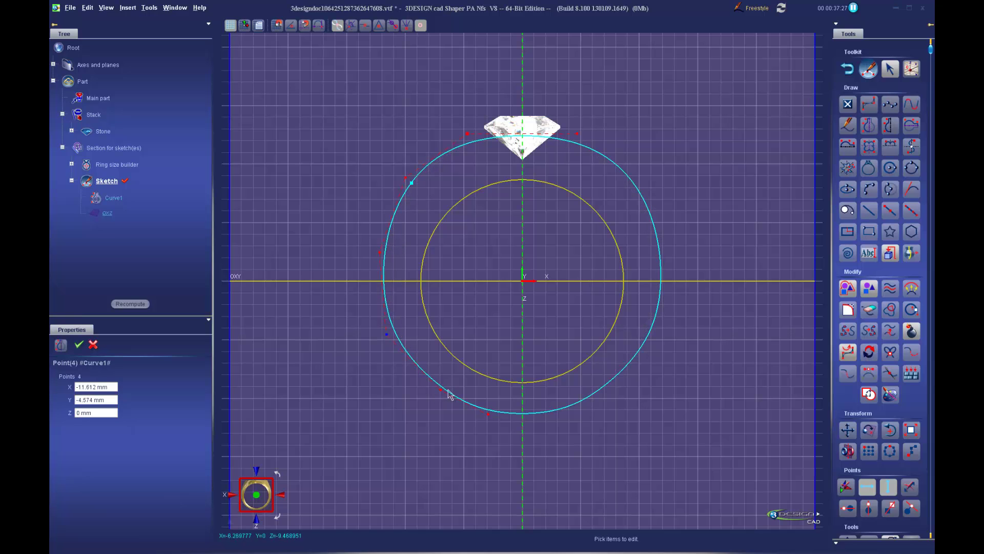
left_click_drag(441, 390, 431, 387)
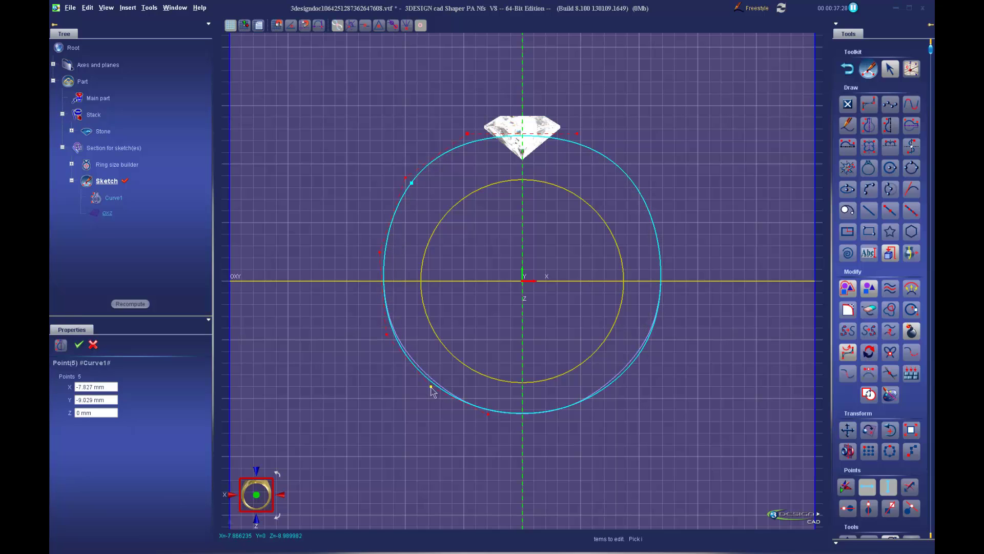
left_click(488, 414)
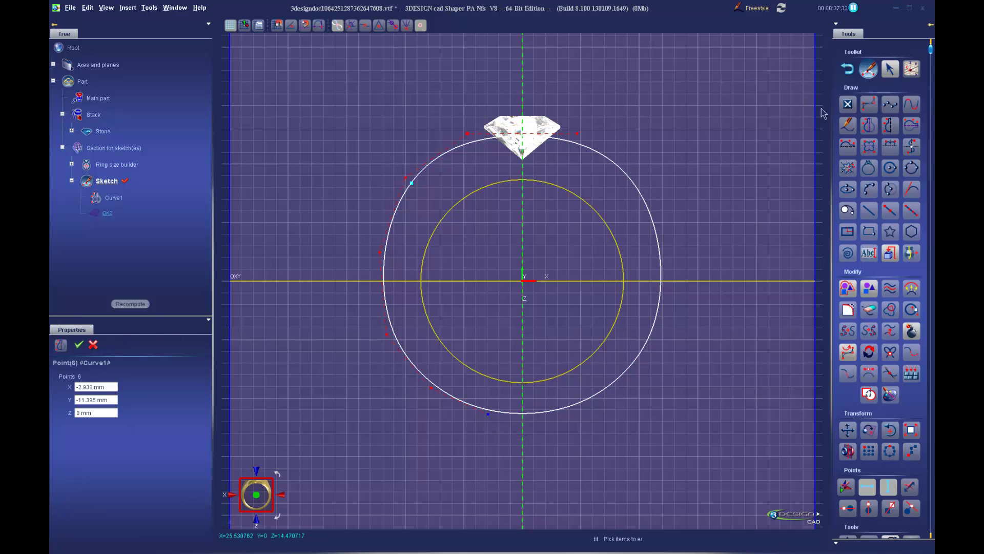
left_click(78, 345)
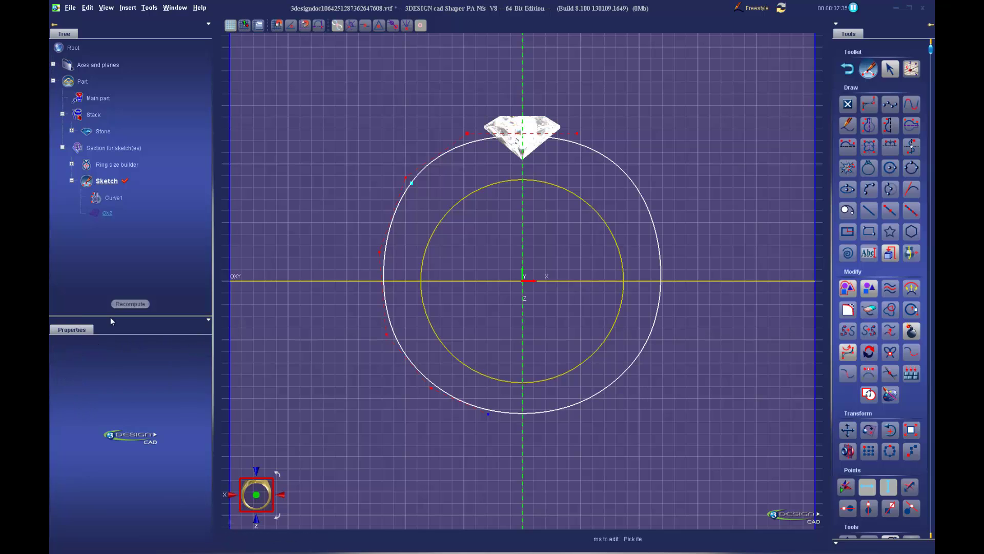
left_click(847, 69)
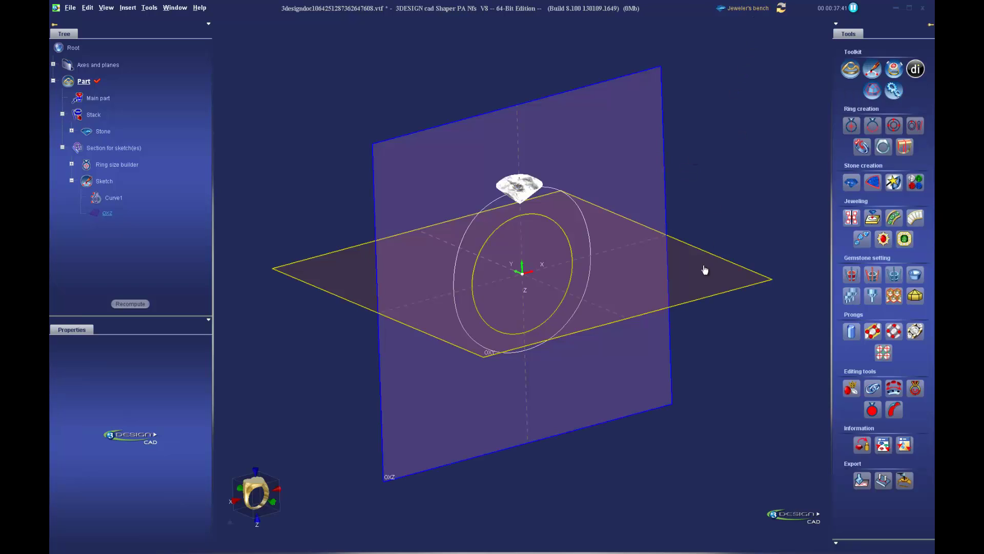
Step: Start a symmetrical Ring outline from the ring size builder and the sketched outer curve, seen from the front
scroll(584, 214, "up", 3)
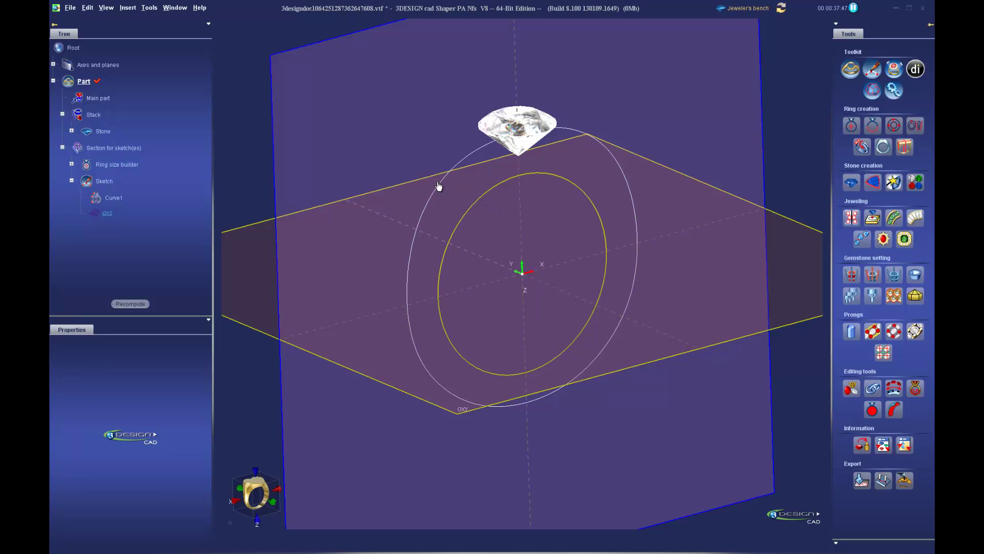
left_click(893, 130)
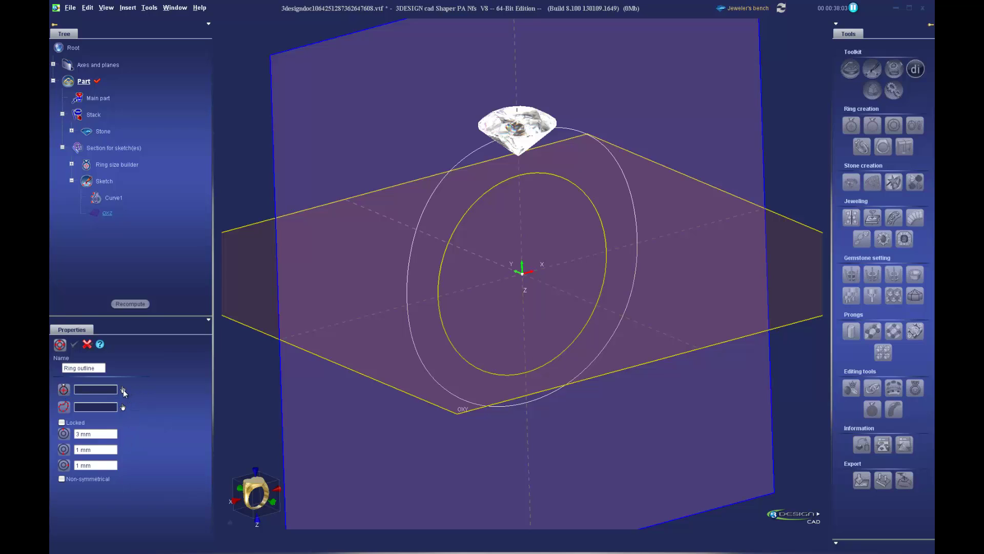
left_click(453, 242)
left_click(429, 209)
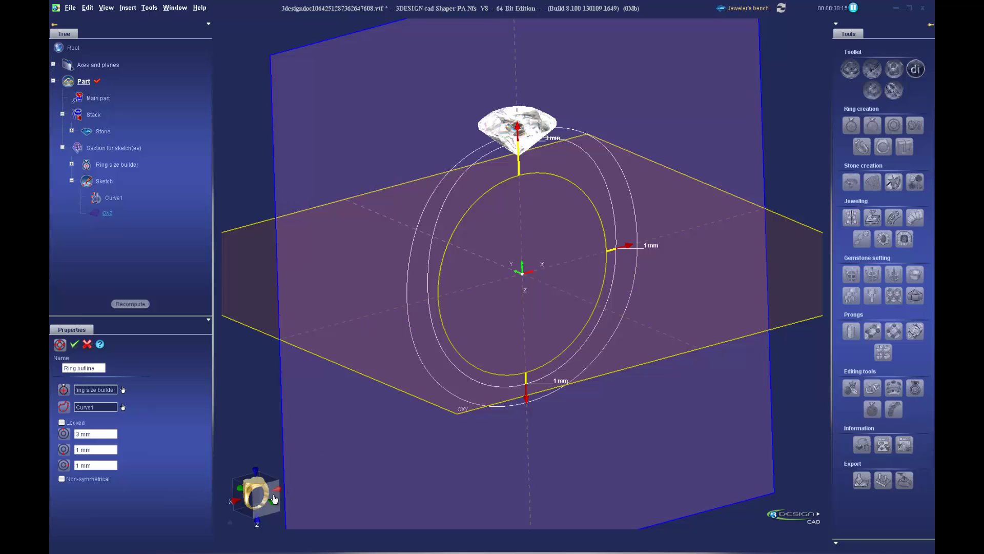
left_click(275, 498)
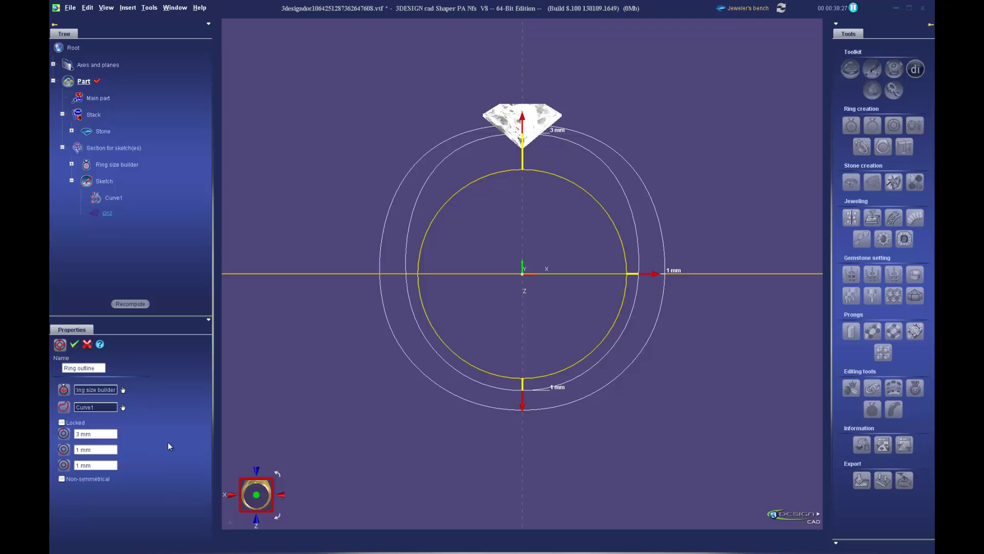
left_click(62, 479)
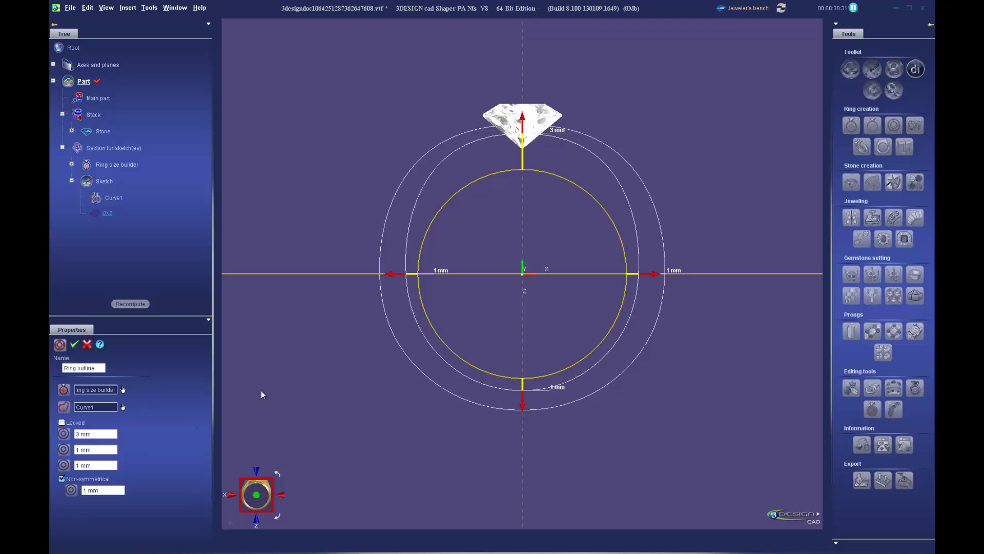
left_click(62, 479)
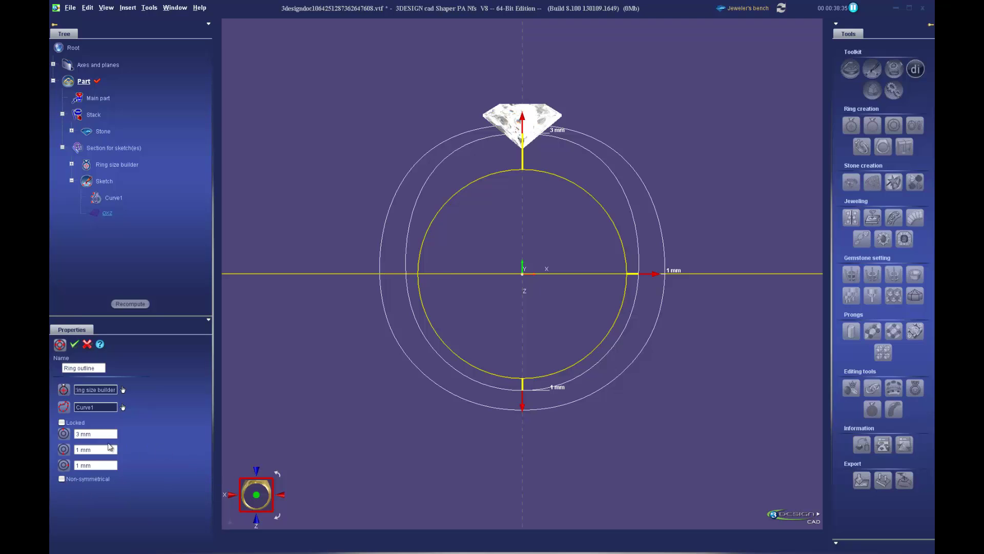
Step: Set the ring outline's bottom thickness to 1.75 mm and its side thickness to 2.25 mm, and validate it
left_click(99, 434)
left_click(111, 449)
type("1.75")
key("Tab")
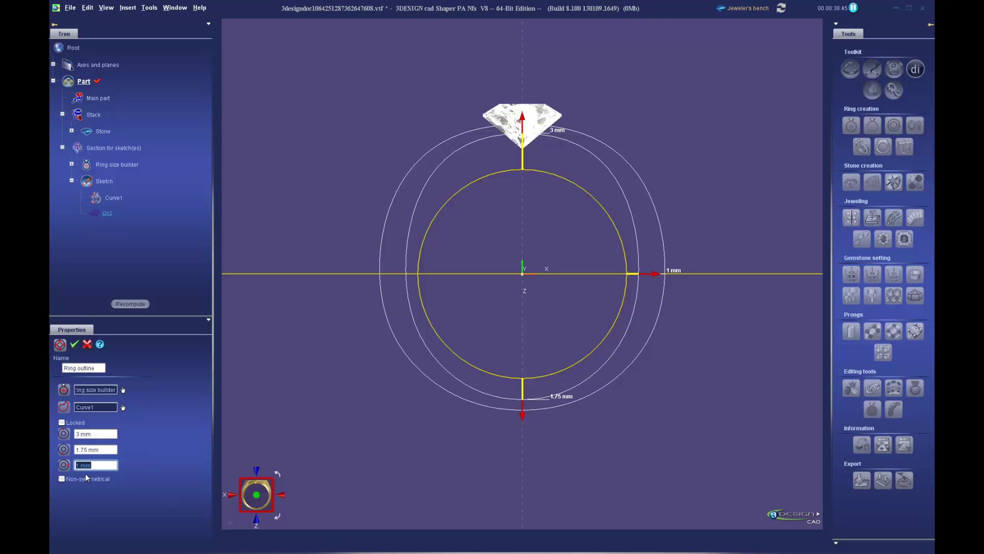
type("2.25")
key("Tab")
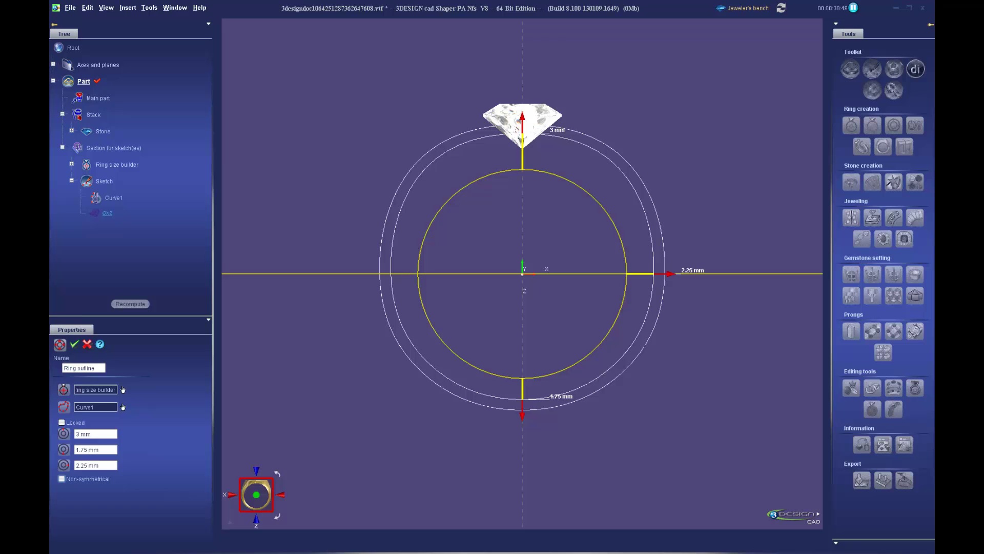
left_click(74, 345)
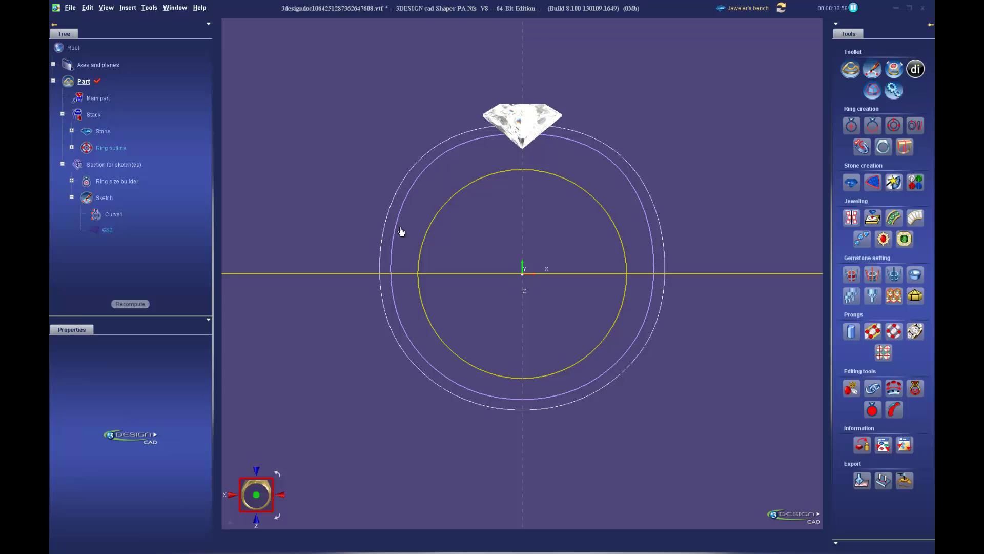
Step: Hide the sketched outer curve so only the ring outline and finger circle are displayed
left_click(446, 160)
right_click(383, 228)
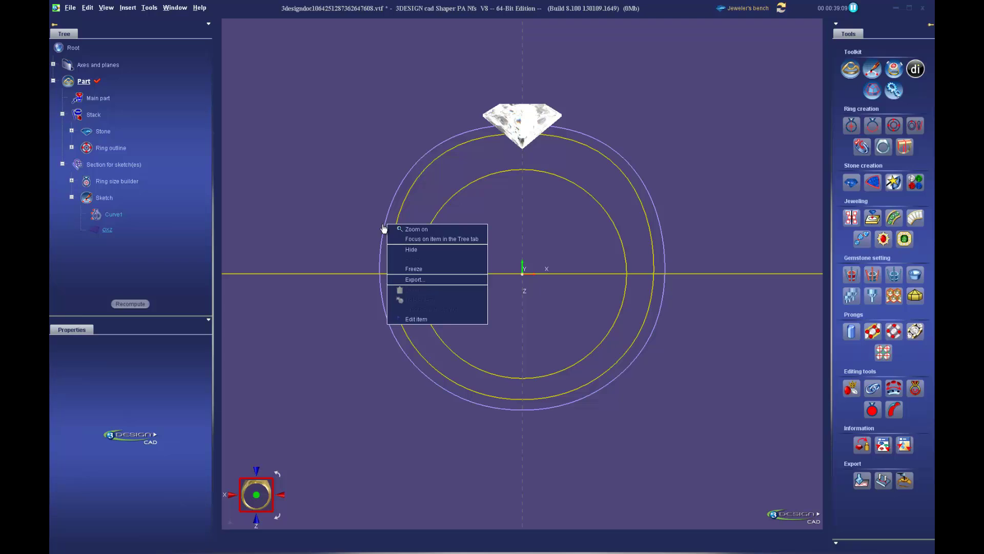
left_click(399, 247)
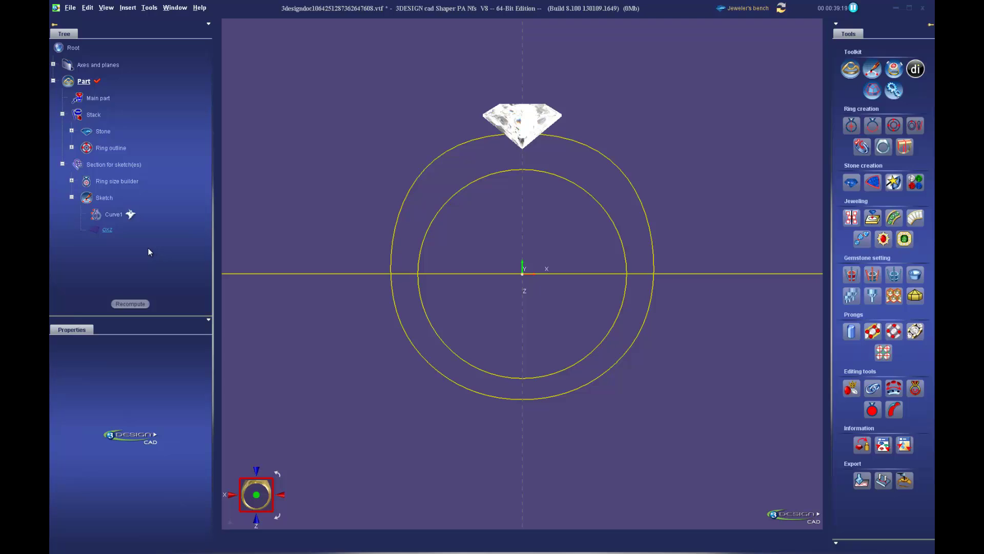
Step: In the existing sketch, draw a closed vertically symmetrical rounded-rectangle section curve around the origin, about 5.4 mm wide and 3.9 mm high
double_click(105, 199)
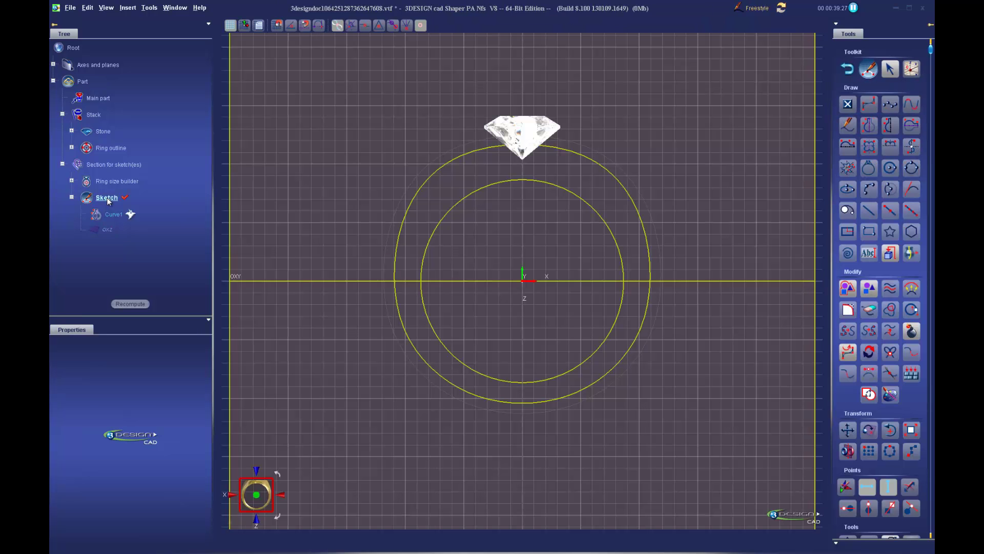
left_click(870, 129)
scroll(513, 271, "up", 2)
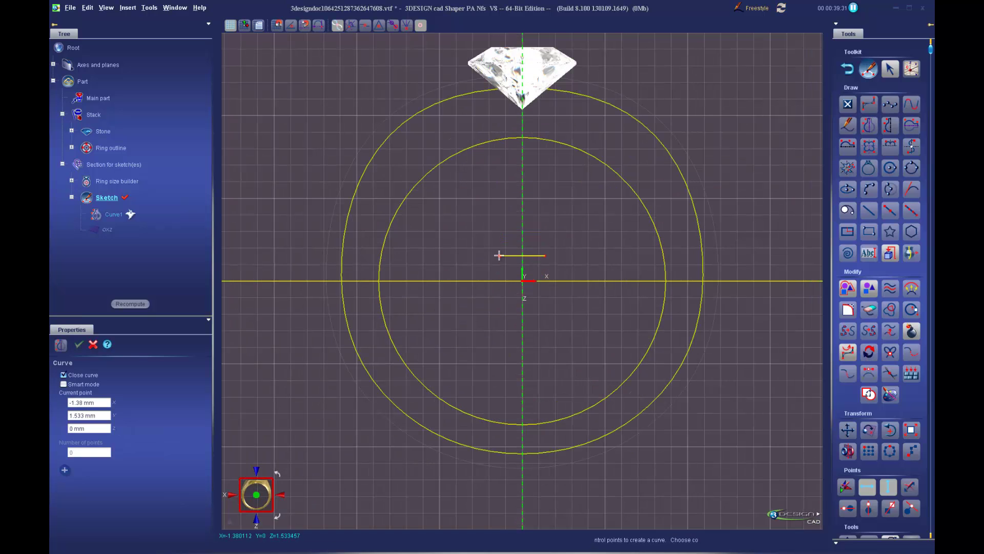
left_click(495, 244)
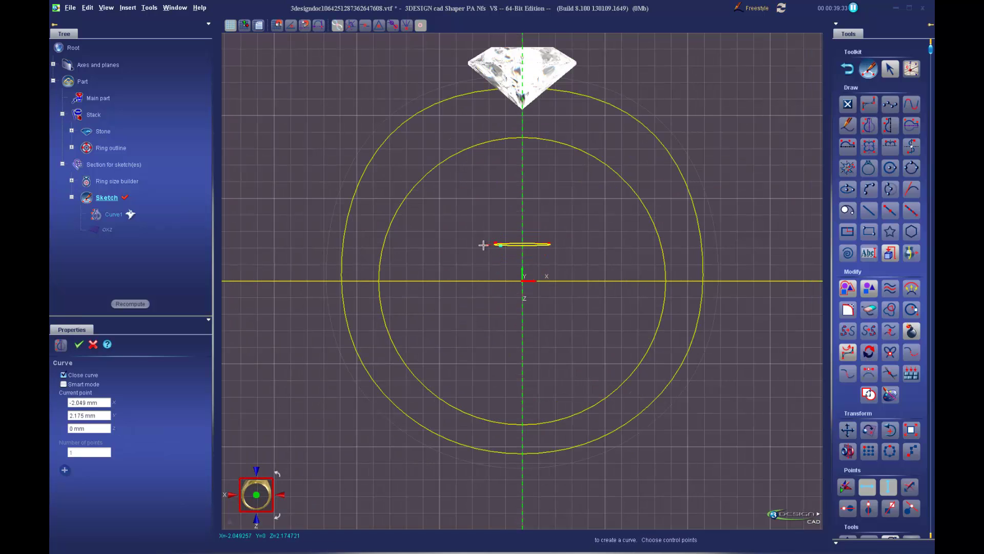
left_click(478, 254)
left_click(477, 273)
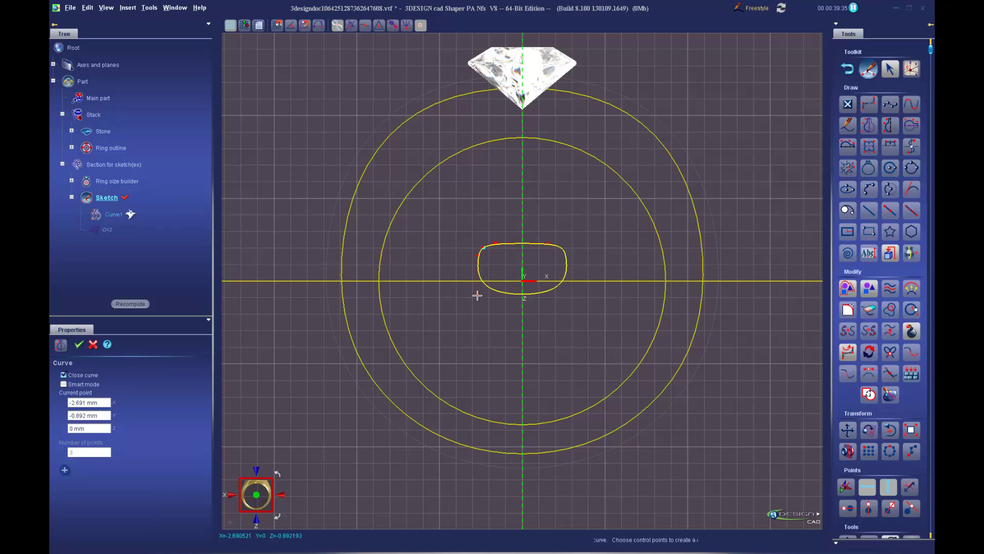
left_click(479, 303)
left_click(480, 306)
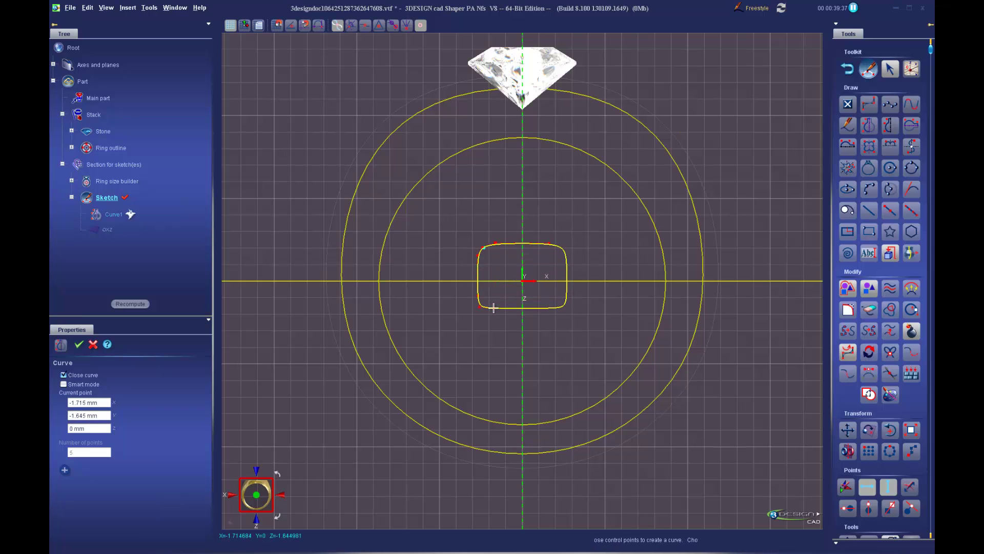
left_click(226, 333)
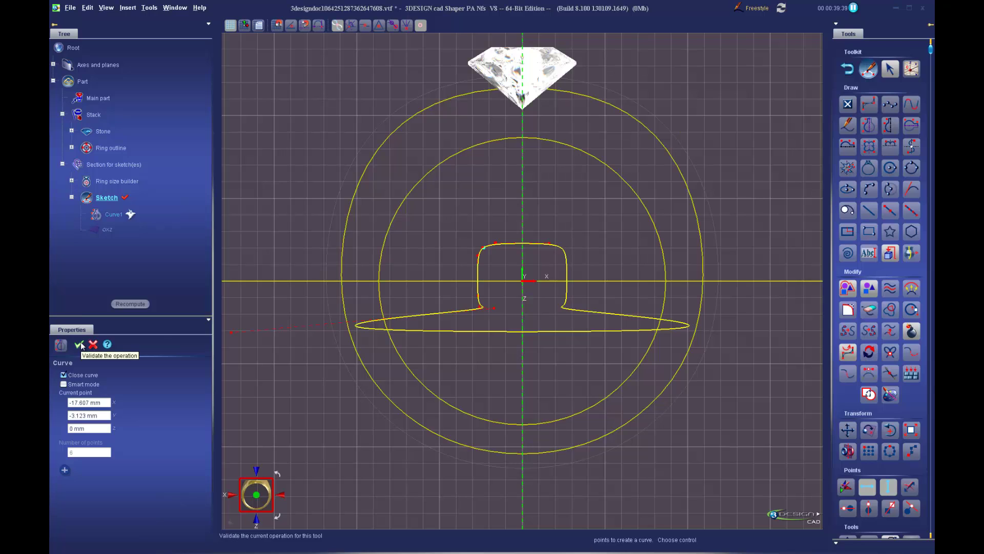
left_click(79, 344)
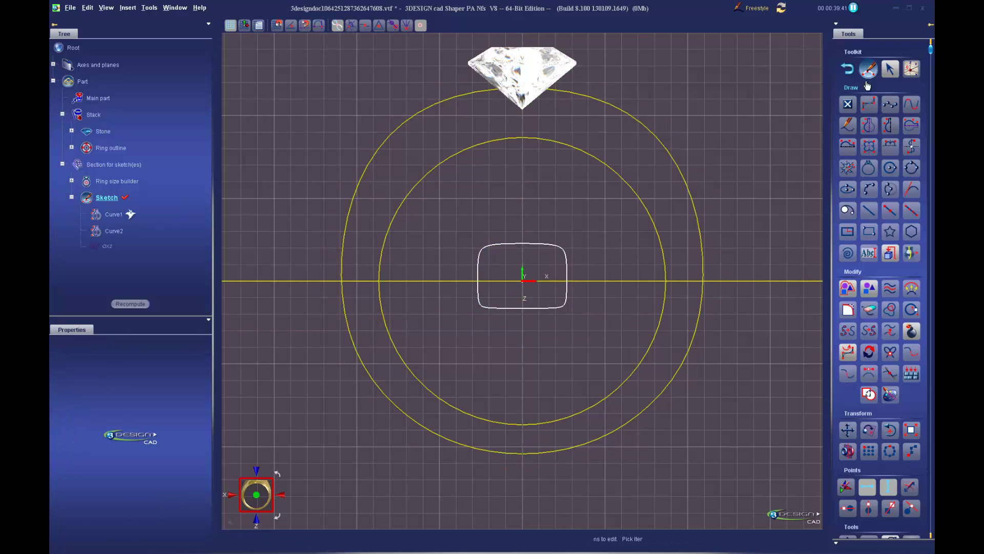
Step: Adjust the section curve's third control point to about X -2.7, Y 1.4 mm and leave the sketch
left_click(495, 248)
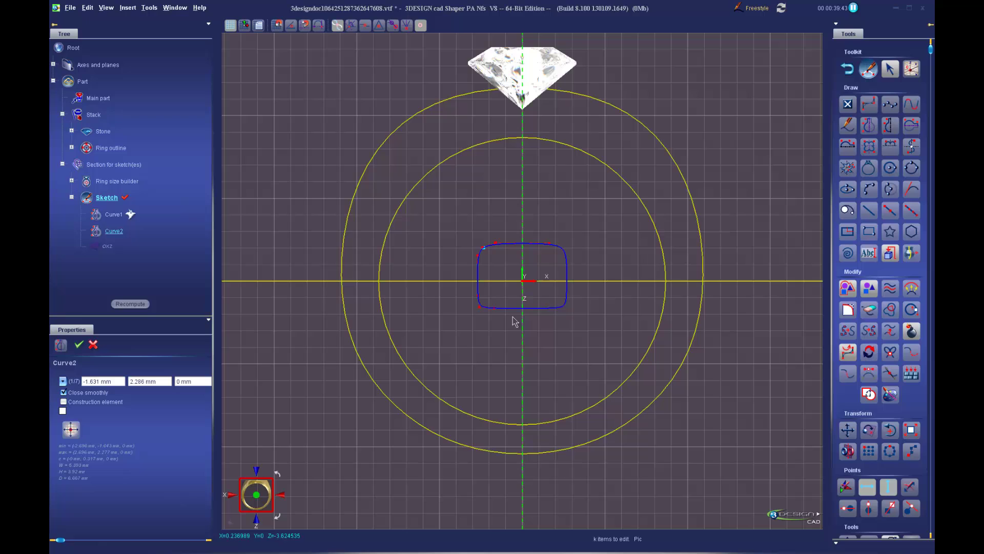
left_click(477, 261)
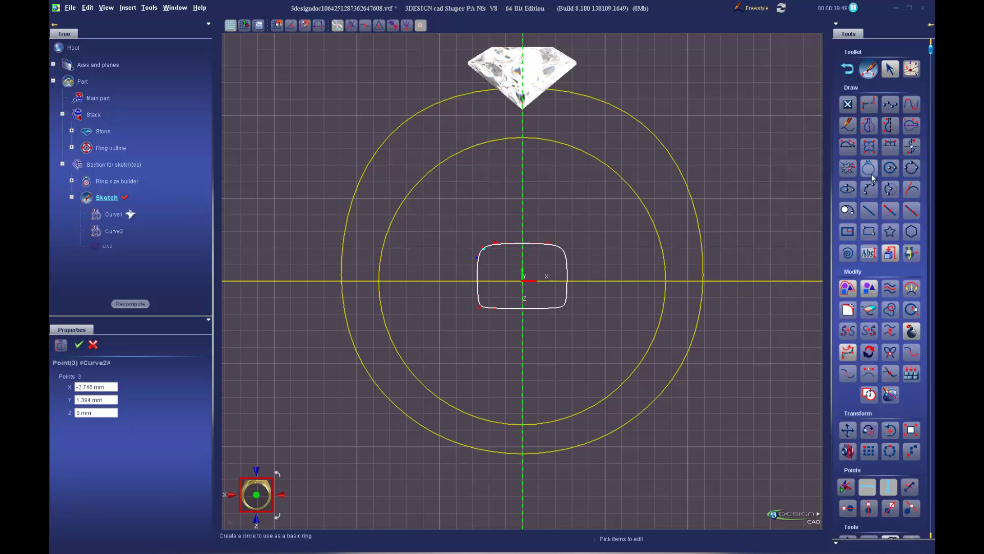
left_click(840, 77)
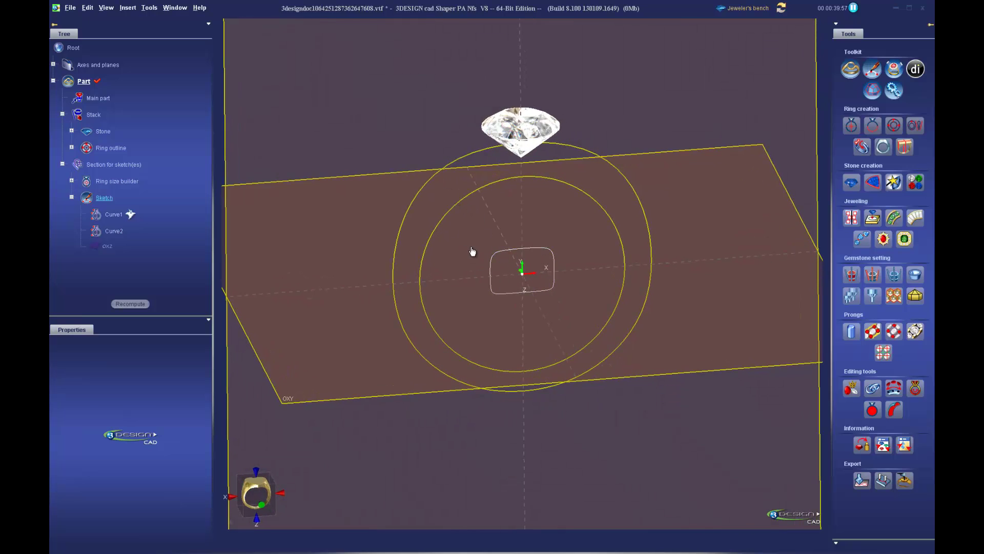
Step: Start a platinum Ring rail builder based on the ring size builder, enlarging the properties area to show all its parameters
scroll(494, 243, "up", 1)
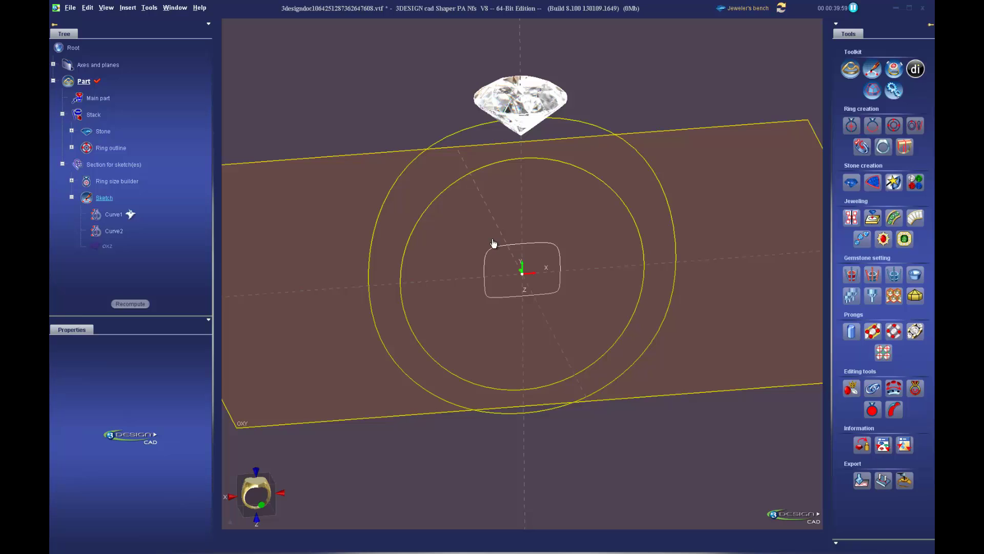
left_click(915, 128)
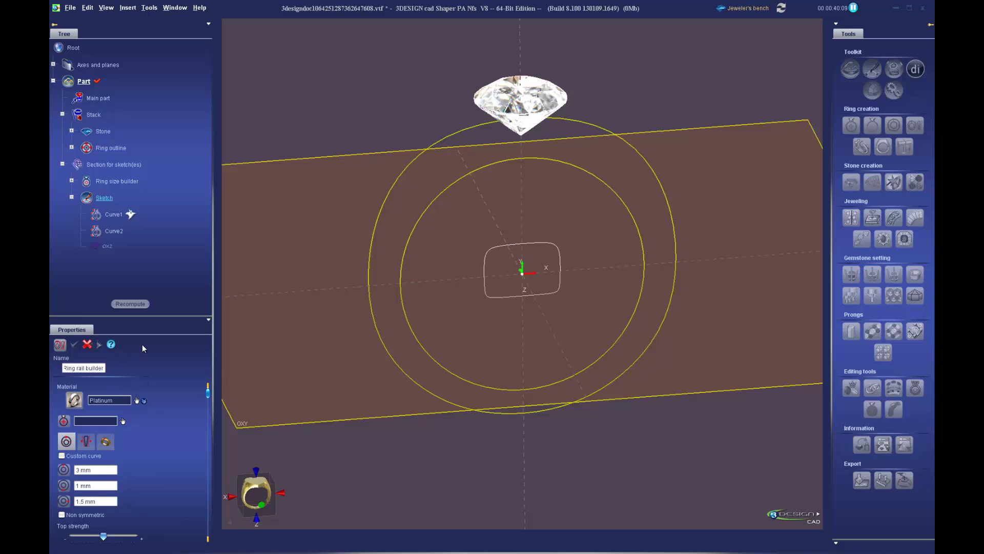
left_click_drag(137, 318, 138, 237)
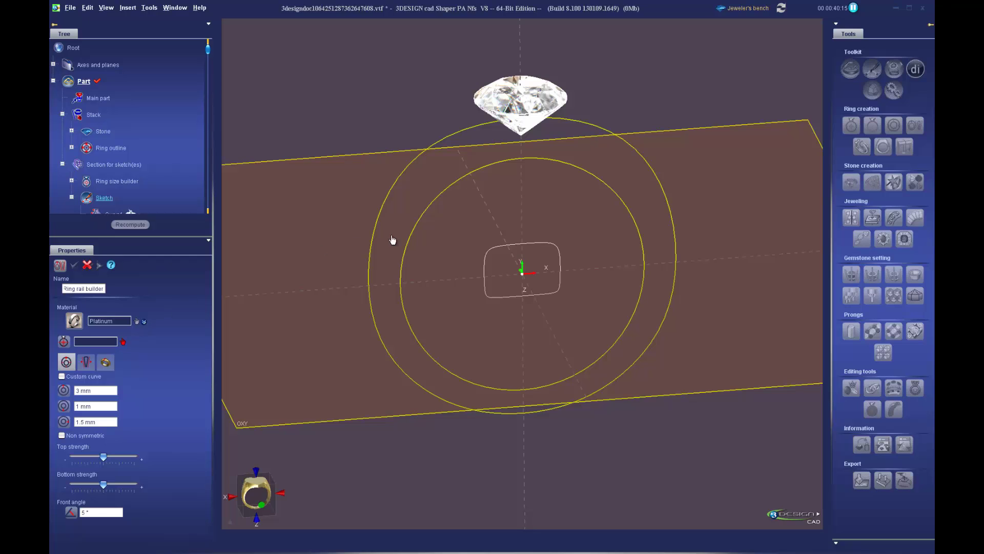
left_click(439, 199)
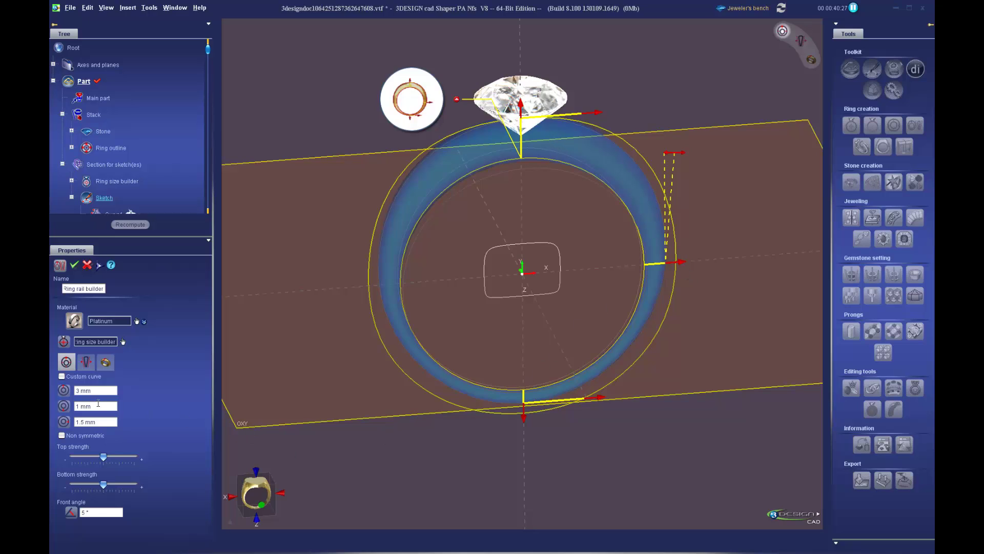
Step: Enable a custom curve for the ring rail and use the ring outline as its front view curve
left_click(62, 377)
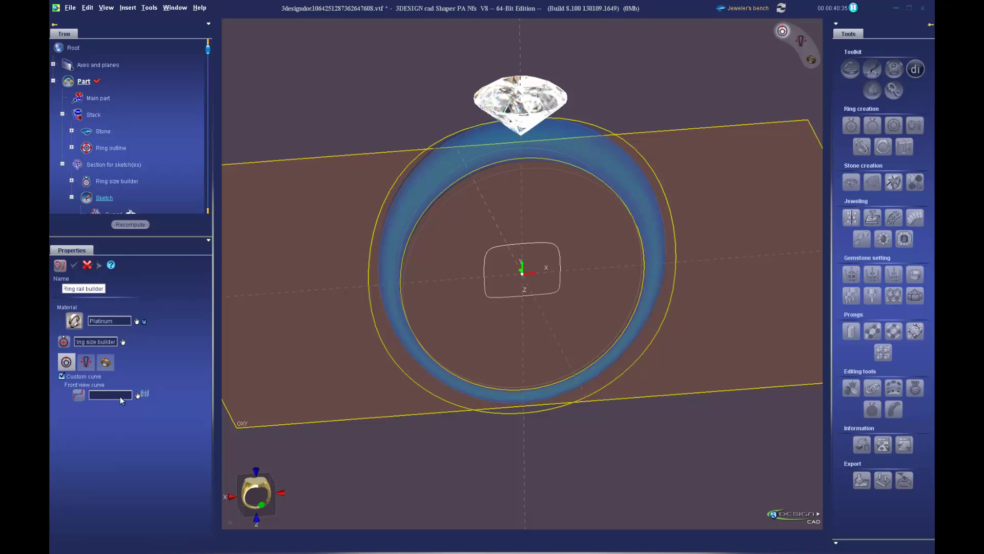
left_click(135, 395)
left_click(381, 215)
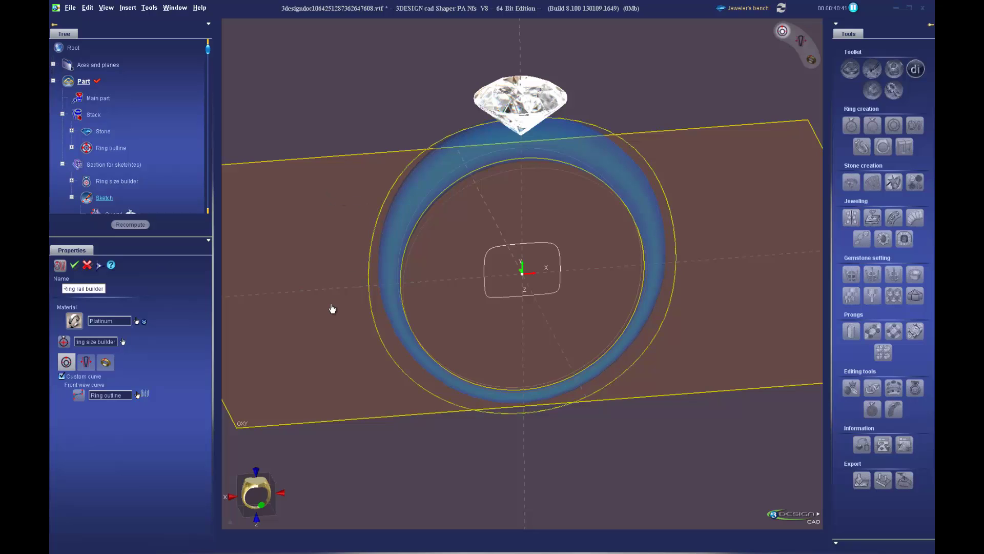
Step: Preview the ring rail's Straight and Vertical side offset modes in side view, and restore the Smooth mode
left_click(86, 363)
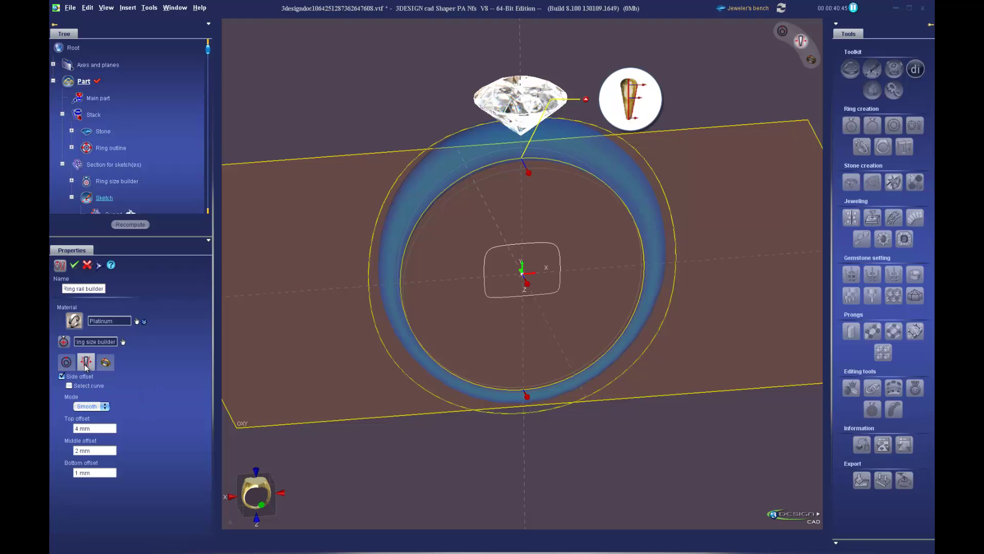
left_click(634, 102)
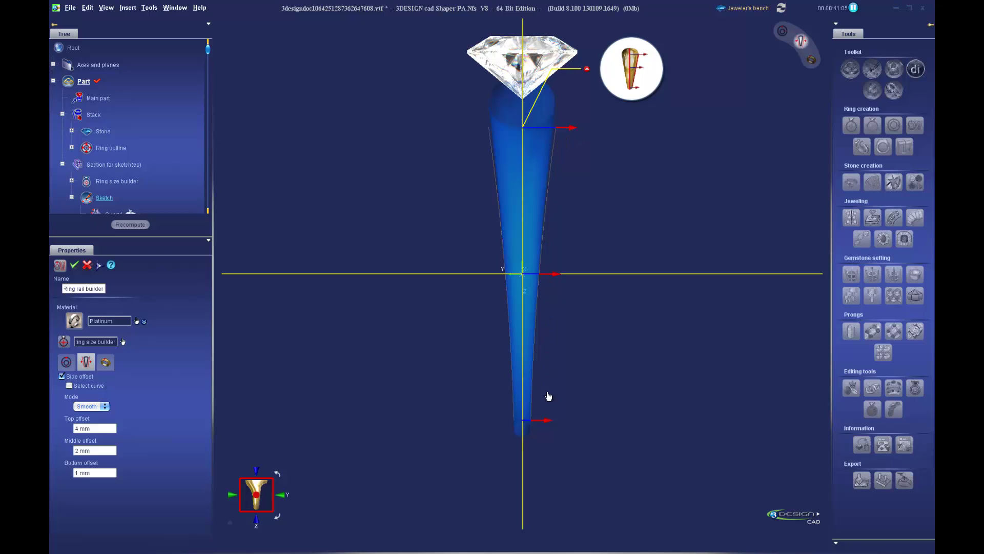
left_click(88, 406)
left_click(92, 413)
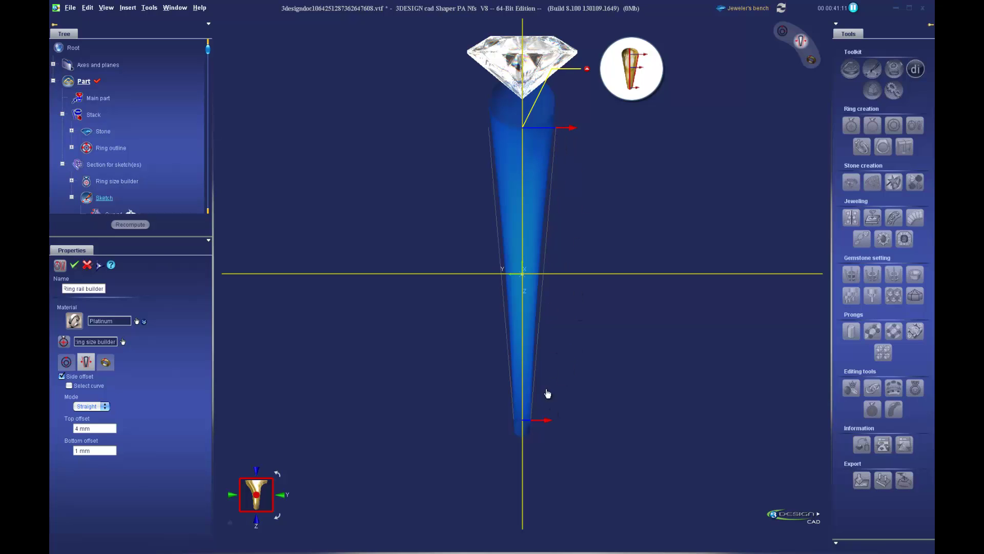
left_click(89, 406)
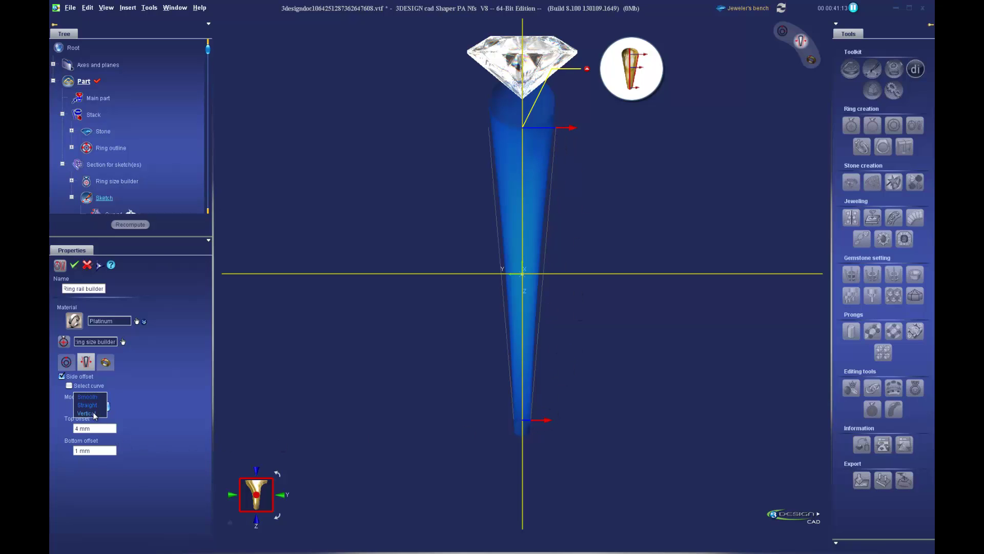
left_click(89, 414)
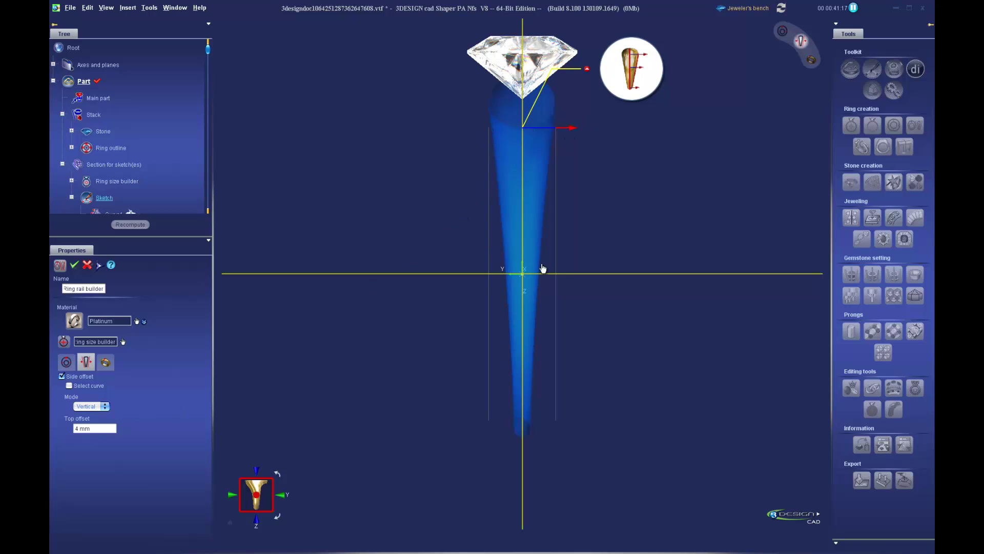
left_click(88, 406)
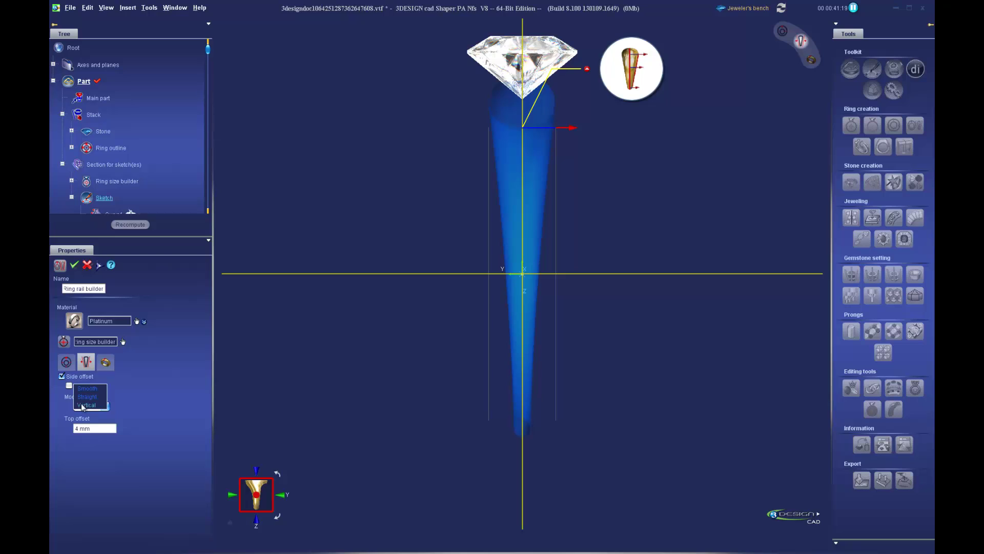
left_click(86, 391)
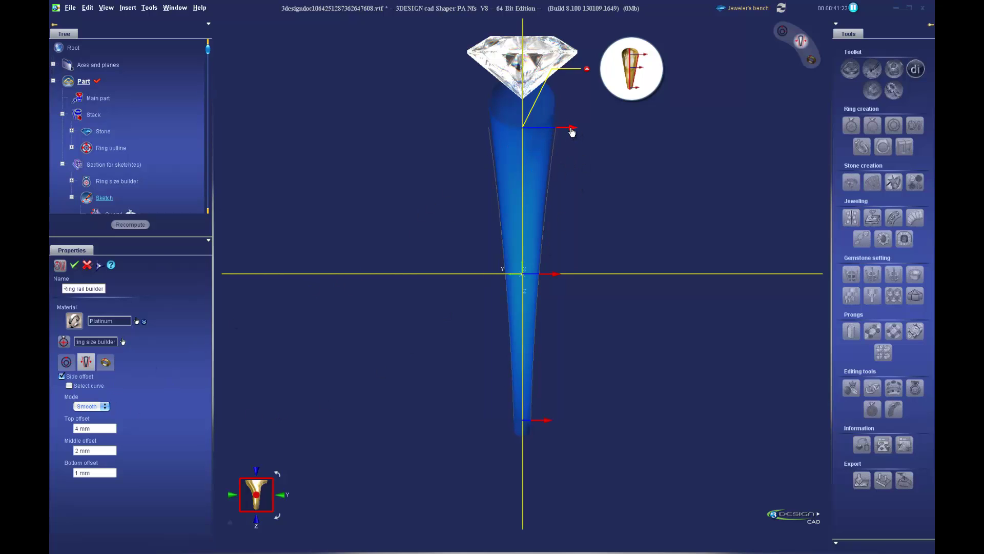
Step: Set the ring rail's side offsets to 3 mm in the middle and 2 mm at the bottom
left_click(110, 450)
type("3")
key("Tab")
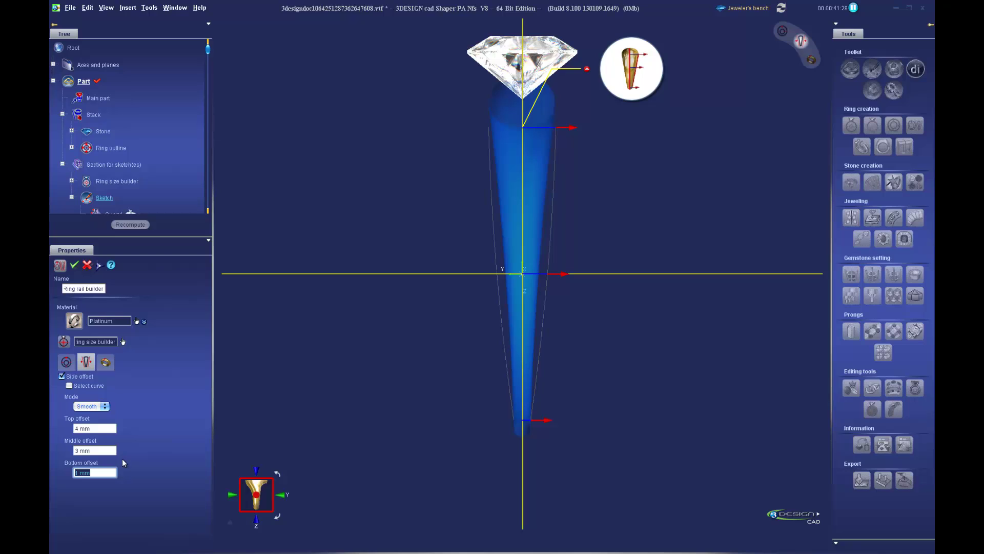
type("2")
key("Tab")
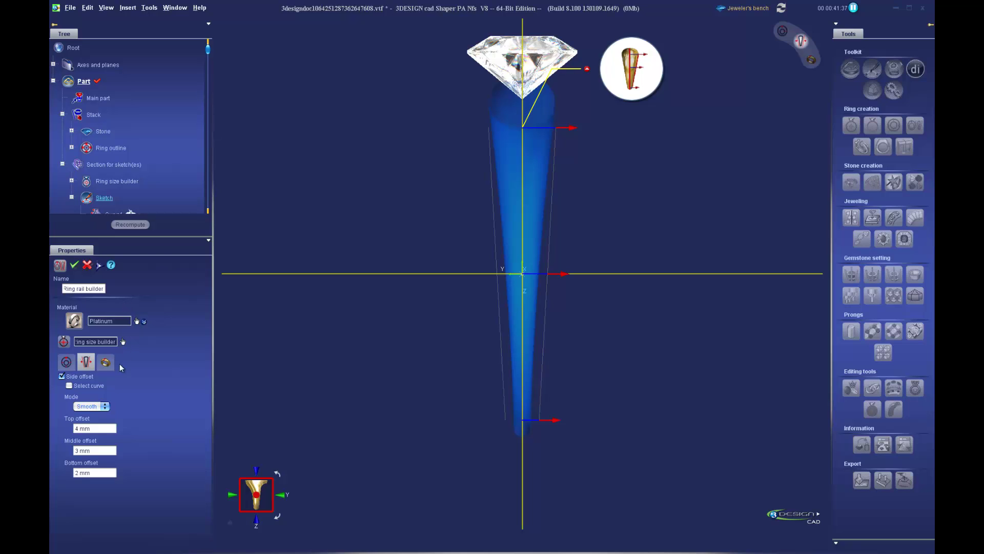
Step: Use the rounded-rectangle curve Curve2 as the ring rail's section and preview the resulting ring
left_click(106, 363)
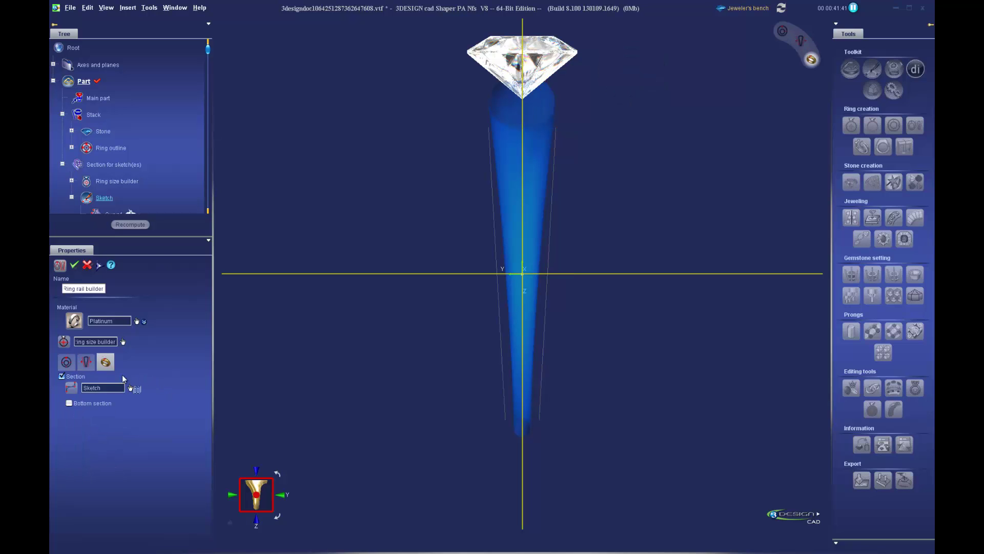
middle_click_drag(397, 351, 397, 315)
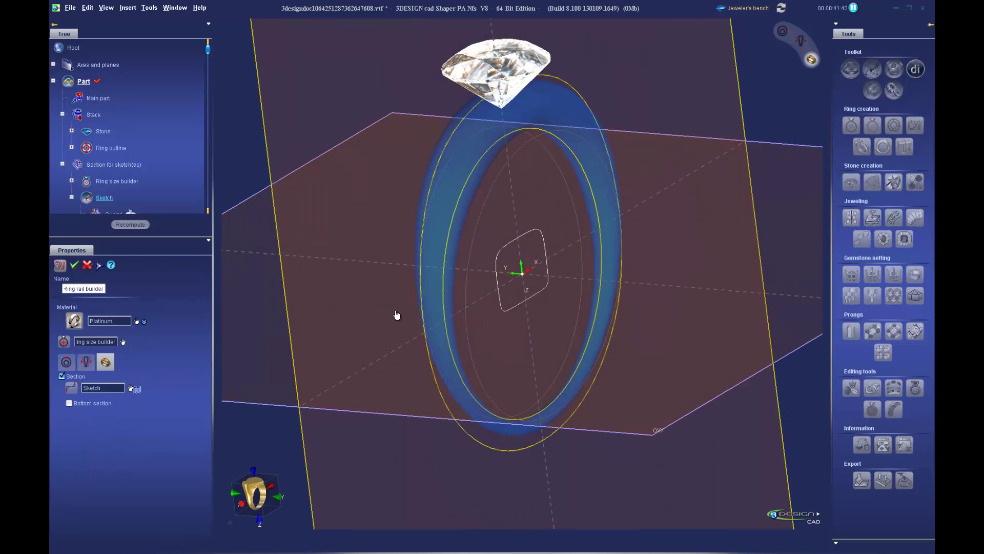
left_click(61, 377)
left_click(61, 345)
left_click(513, 248)
left_click(101, 266)
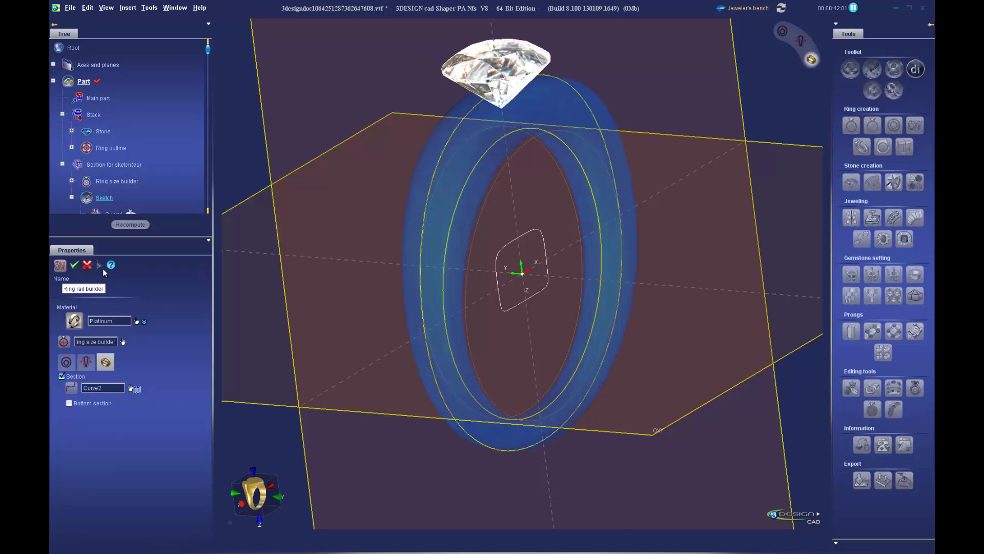
Step: Turn off the section in the ring rail builder and confirm it to create only the rail curves
right_click_drag(503, 309, 431, 302)
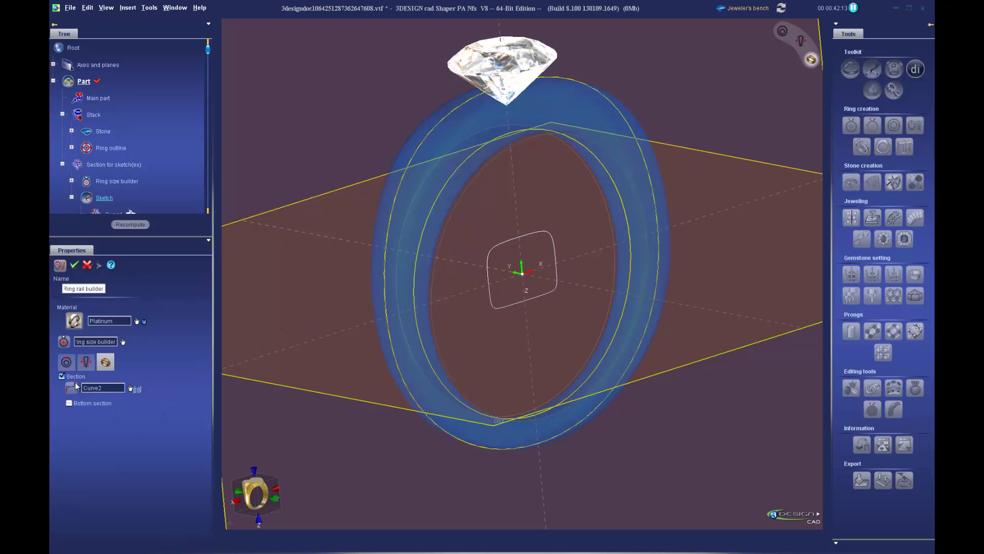
left_click(62, 375)
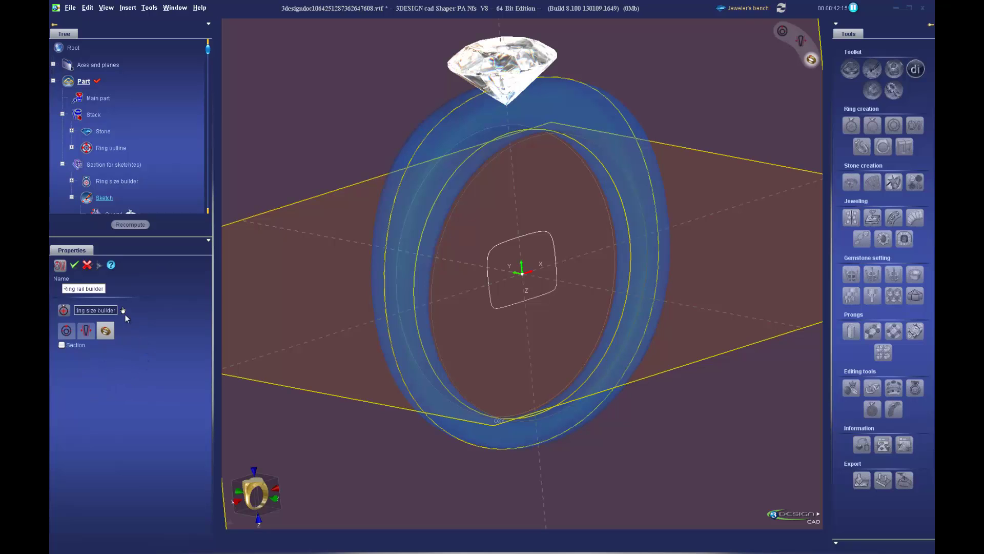
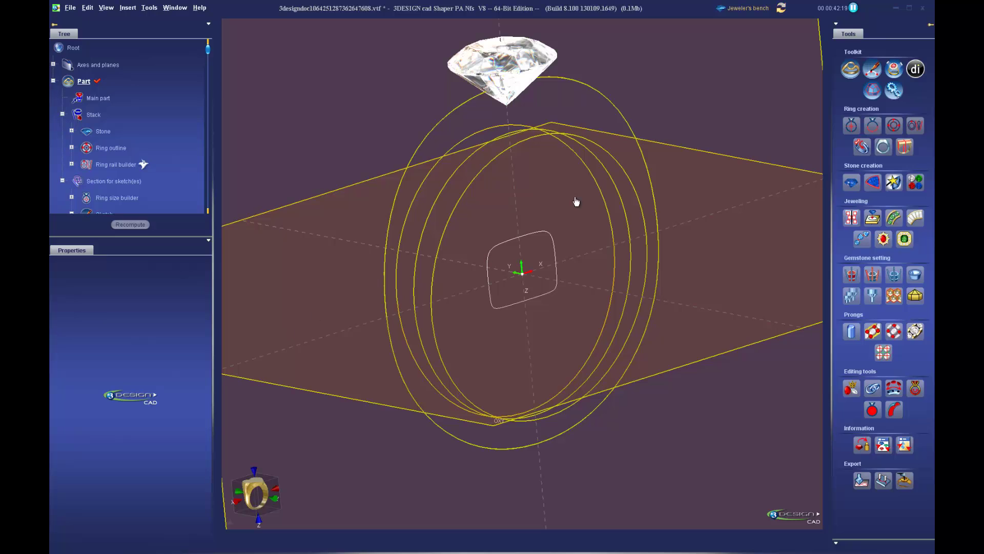
middle_click_drag(576, 199, 497, 207)
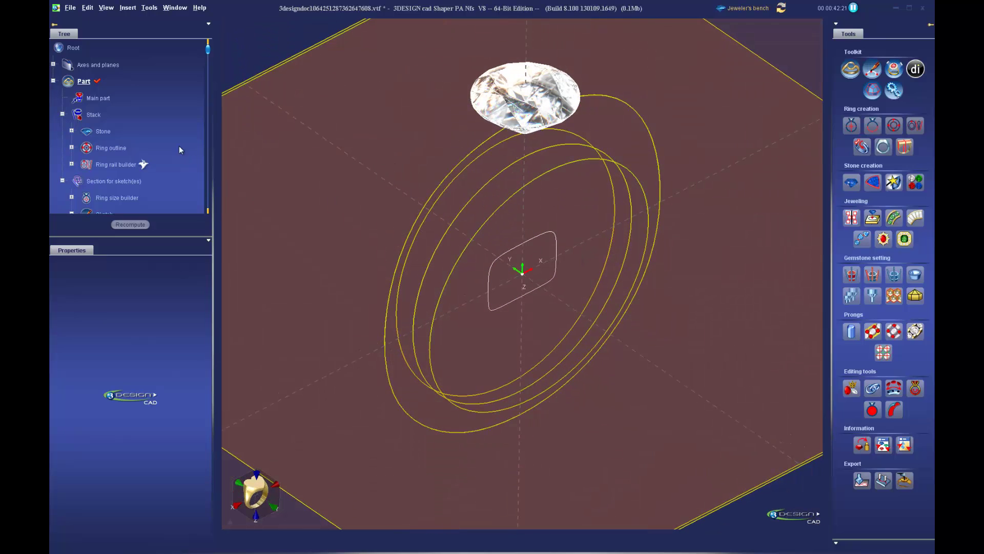
scroll(140, 164, "down", 1)
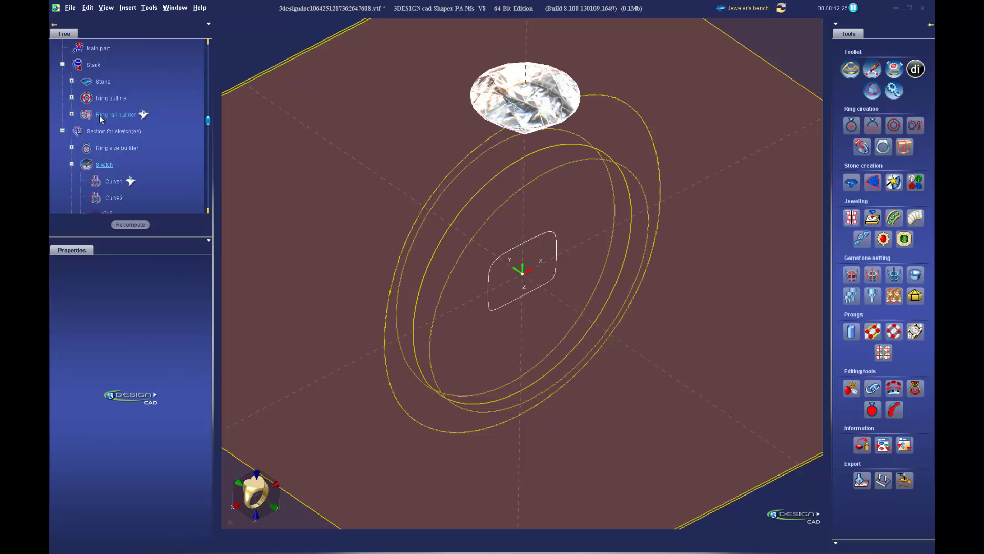
scroll(148, 151, "down", 1)
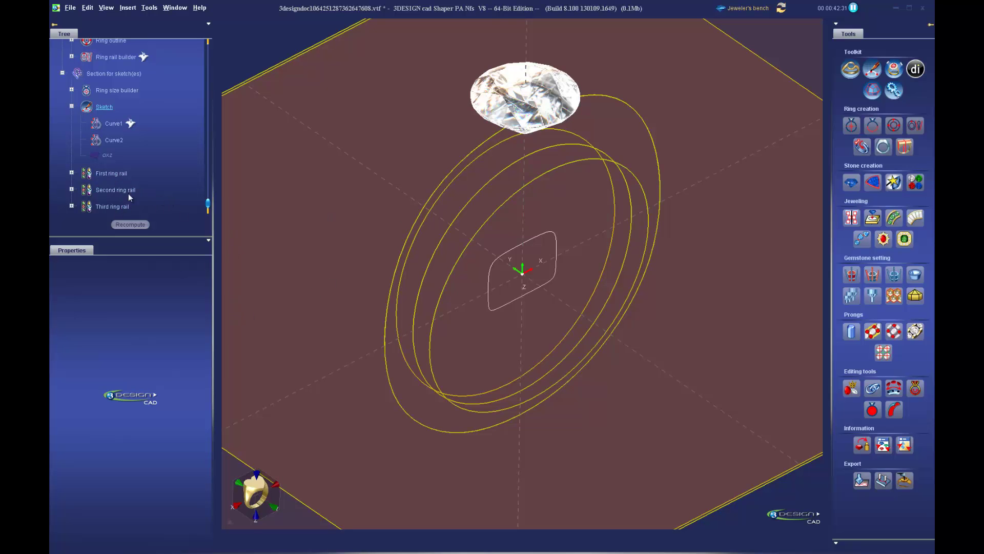
middle_click_drag(492, 342, 476, 284)
scroll(474, 282, "up", 2)
scroll(461, 276, "down", 1)
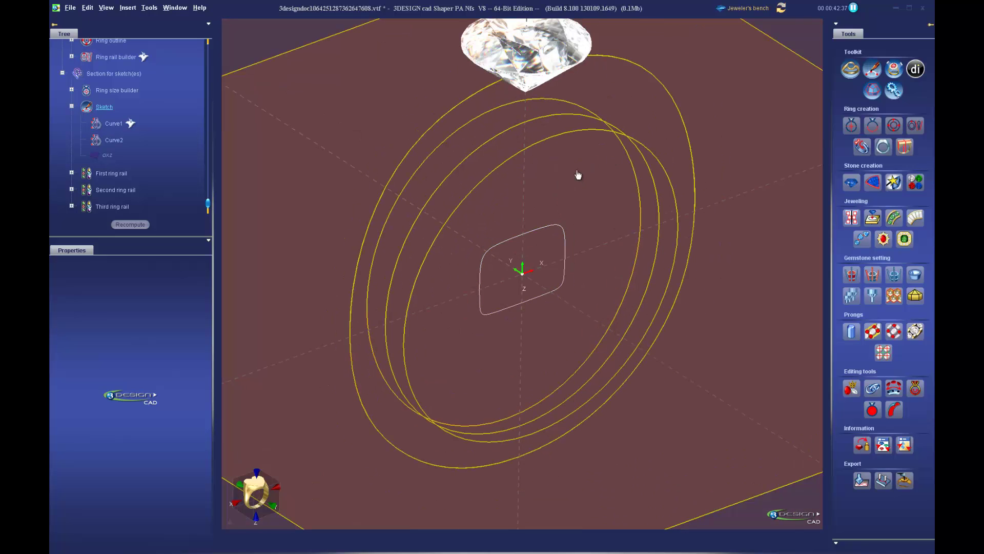
Step: Switch to the Create solids tool set and select the second and third ring rails together
left_click(744, 8)
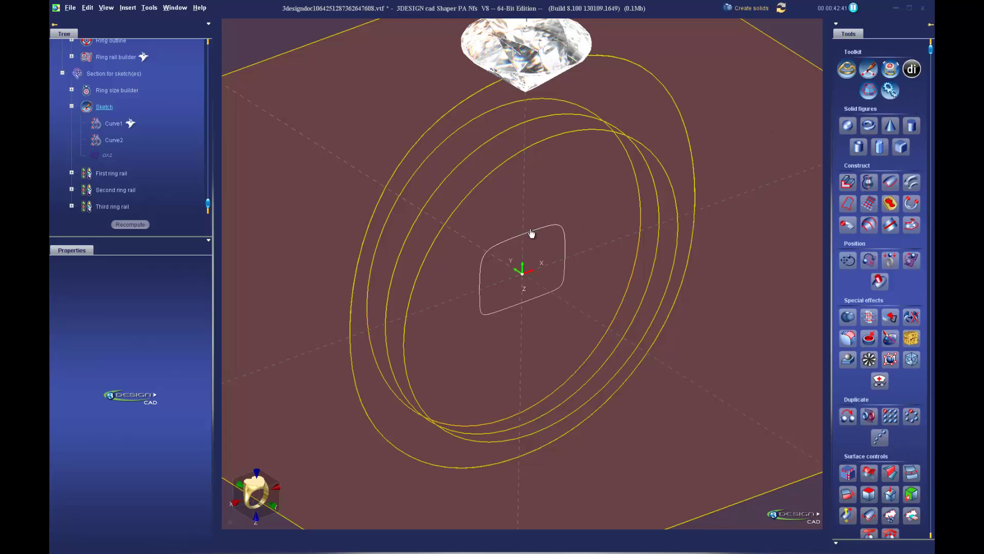
left_click(465, 167)
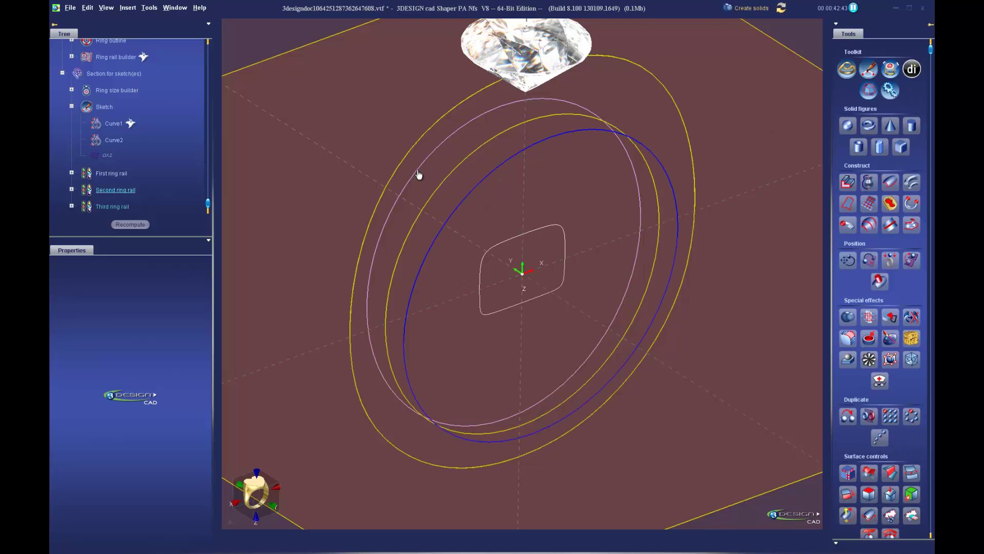
left_click(420, 175, "ctrl")
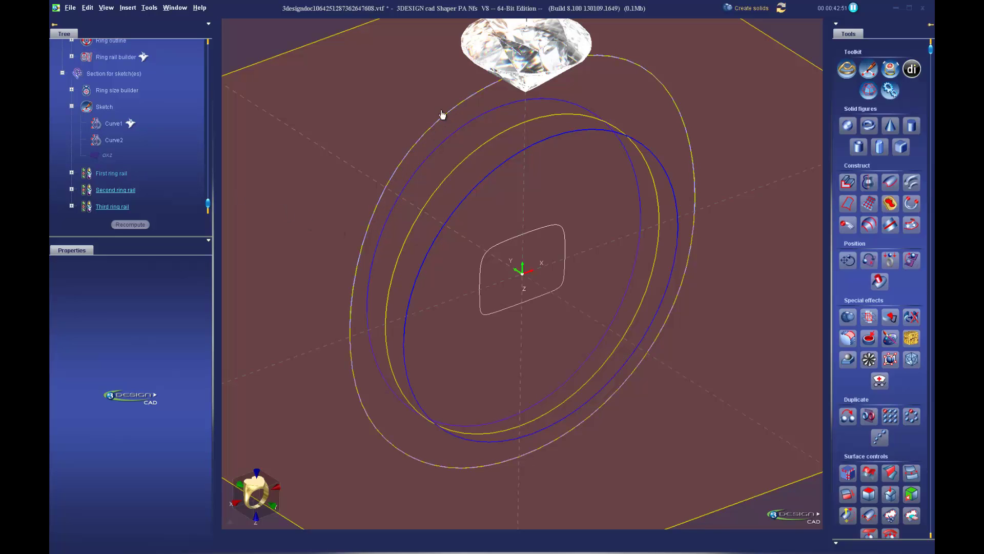
Step: Hide the ring outline that overlaps the first ring rail, keeping the other two rails selected
scroll(158, 116, "up", 3)
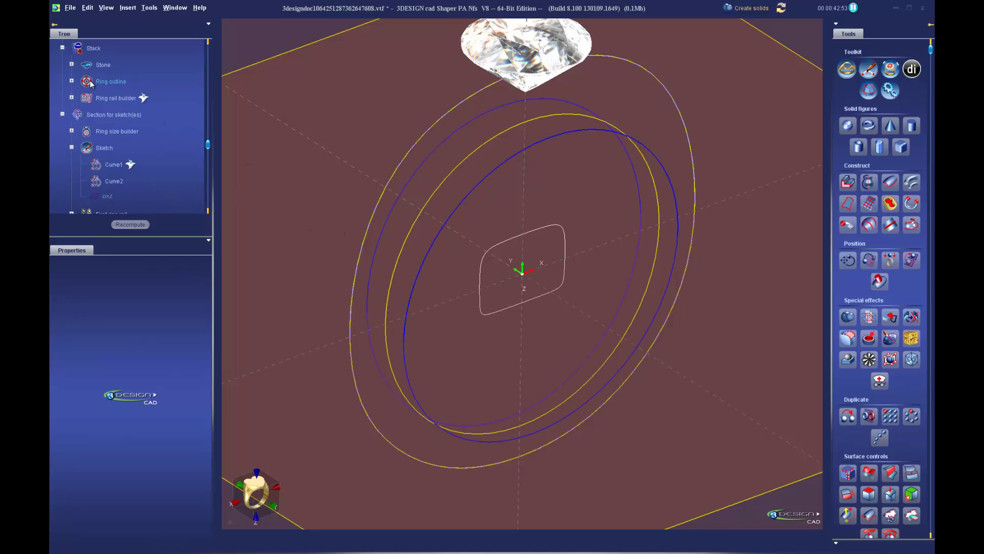
scroll(384, 205, "up", 1)
scroll(145, 168, "down", 3)
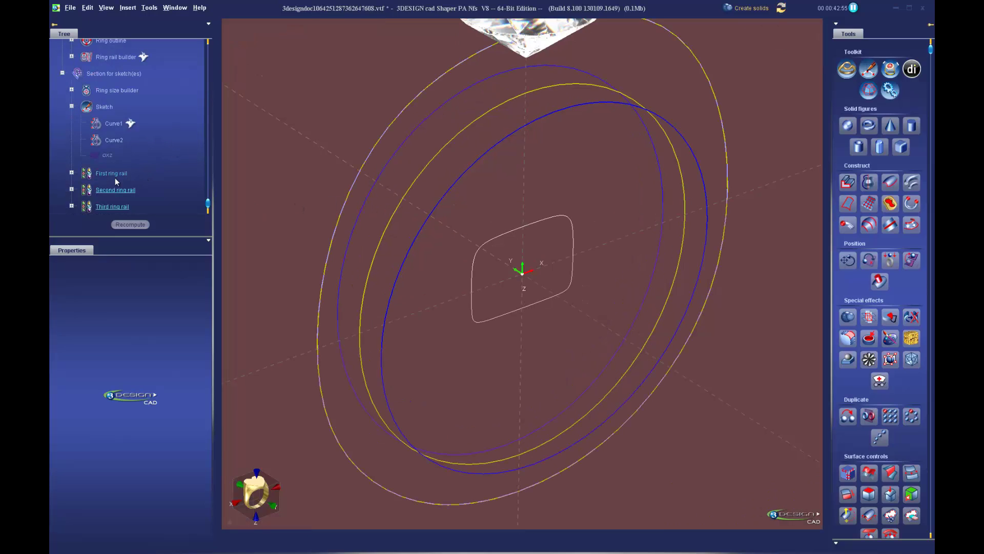
scroll(143, 142, "up", 6)
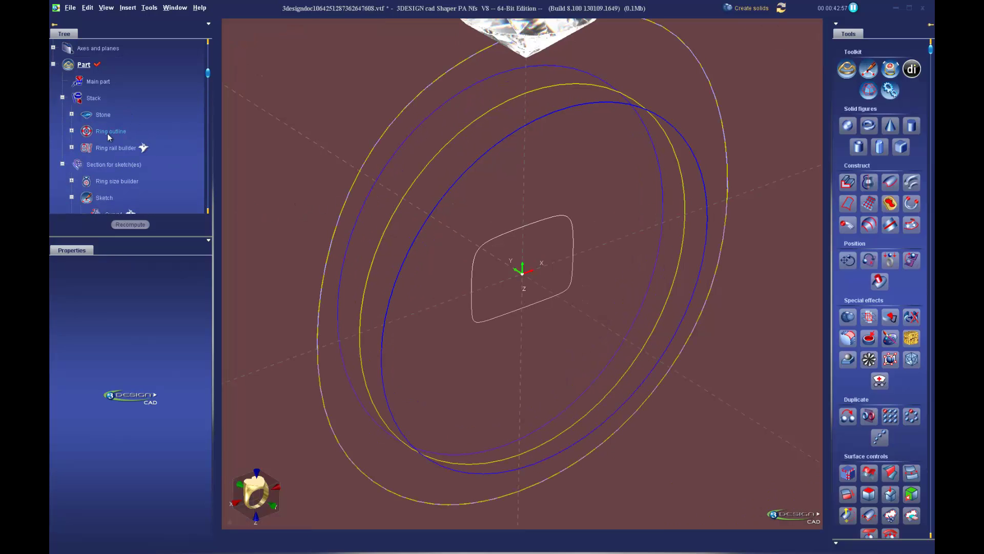
right_click(107, 133)
left_click(143, 154)
scroll(441, 325, "down", 1)
scroll(410, 251, "down", 1)
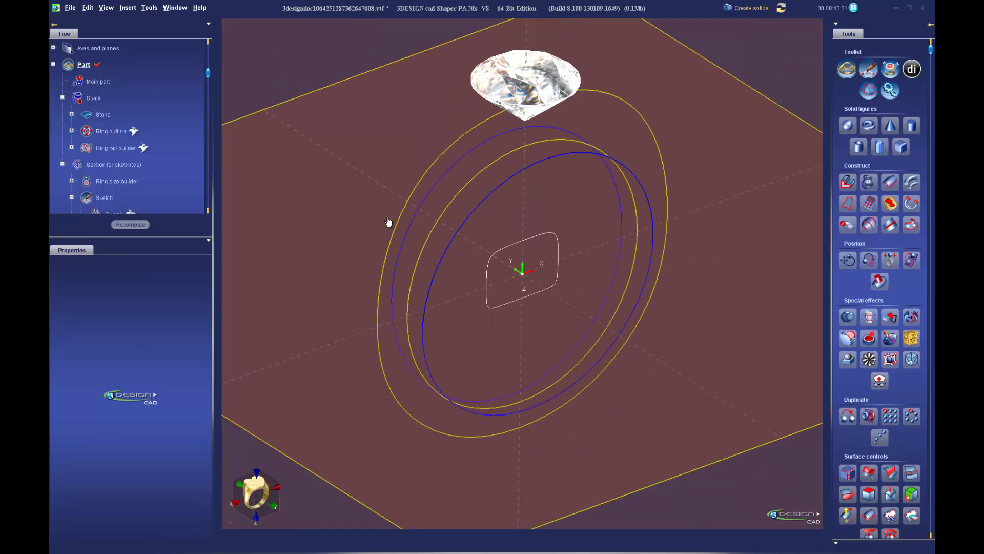
Step: Add the first ring rail to the selection and start a platinum Curve sweep with the three rails as paths
left_click(390, 245)
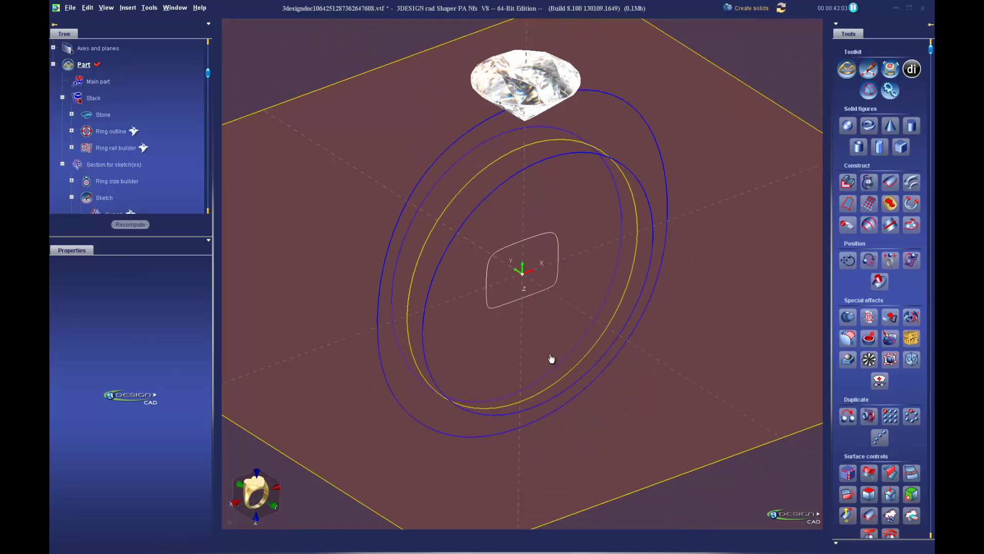
middle_click_drag(549, 357, 511, 328)
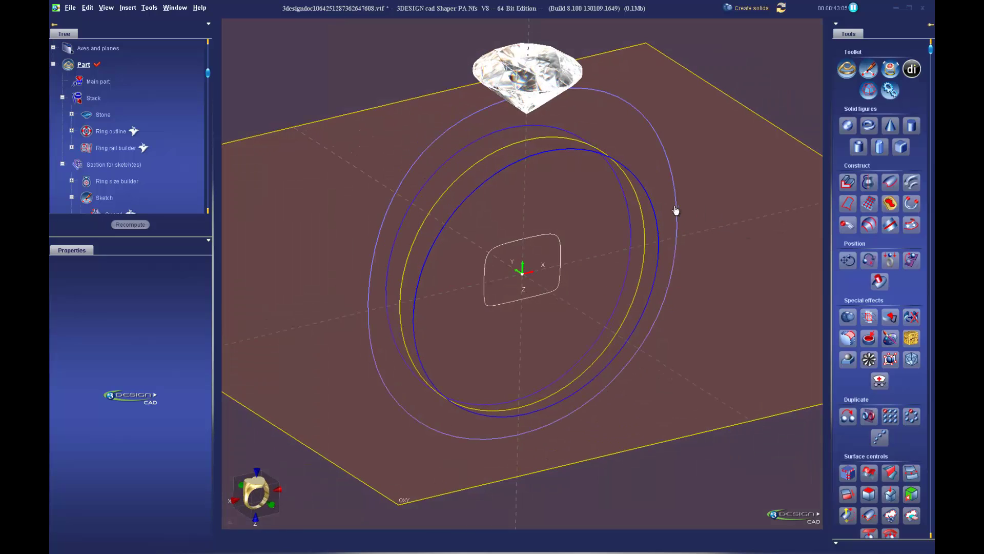
left_click(889, 181)
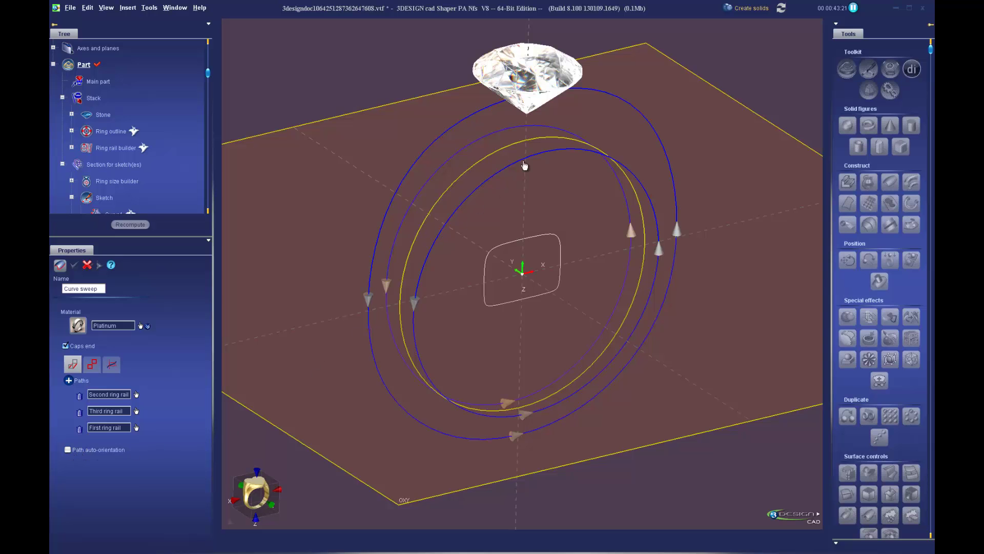
middle_click_drag(494, 320, 513, 290)
scroll(513, 290, "up", 4)
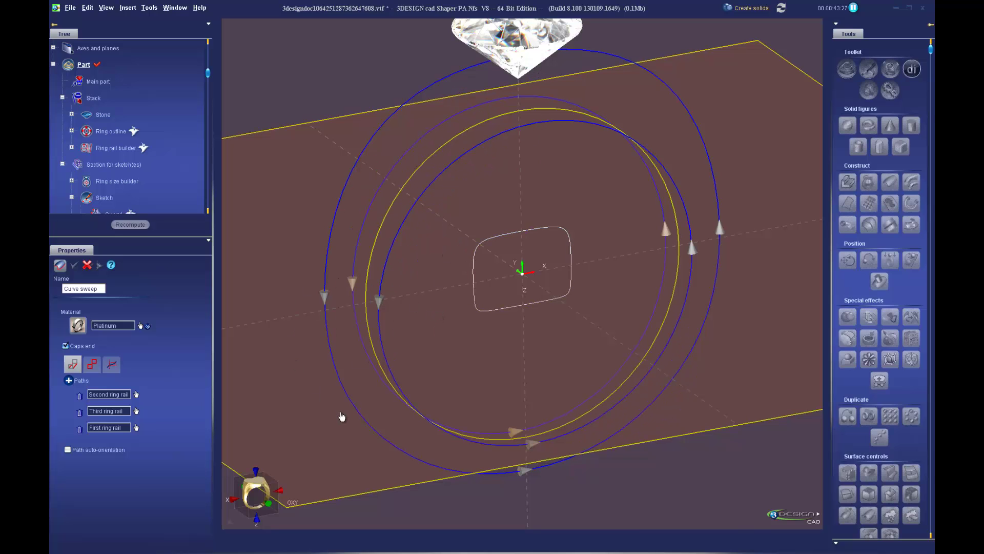
Step: Assign the rounded-rectangle curve Curve2 around the origin as the sweep's section
left_click(93, 364)
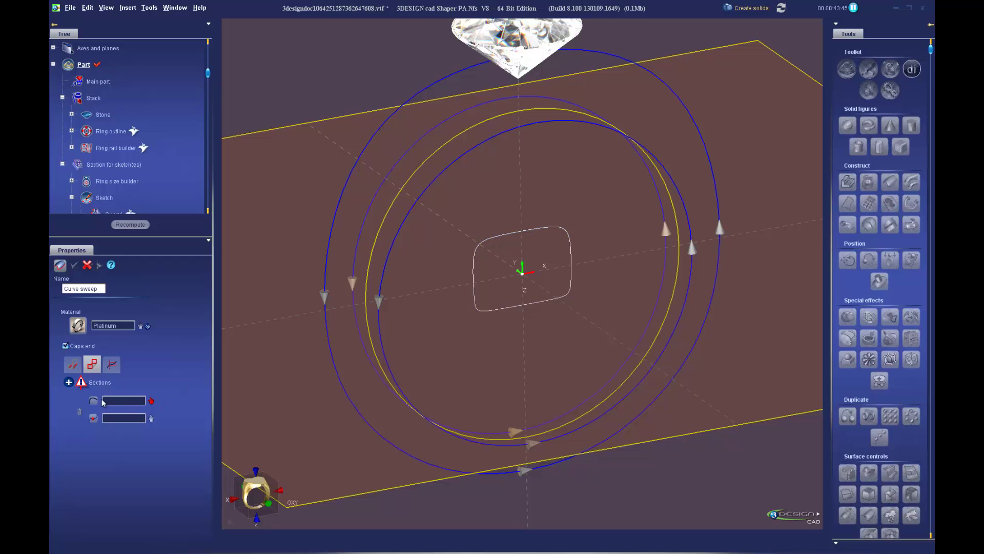
left_click(485, 250)
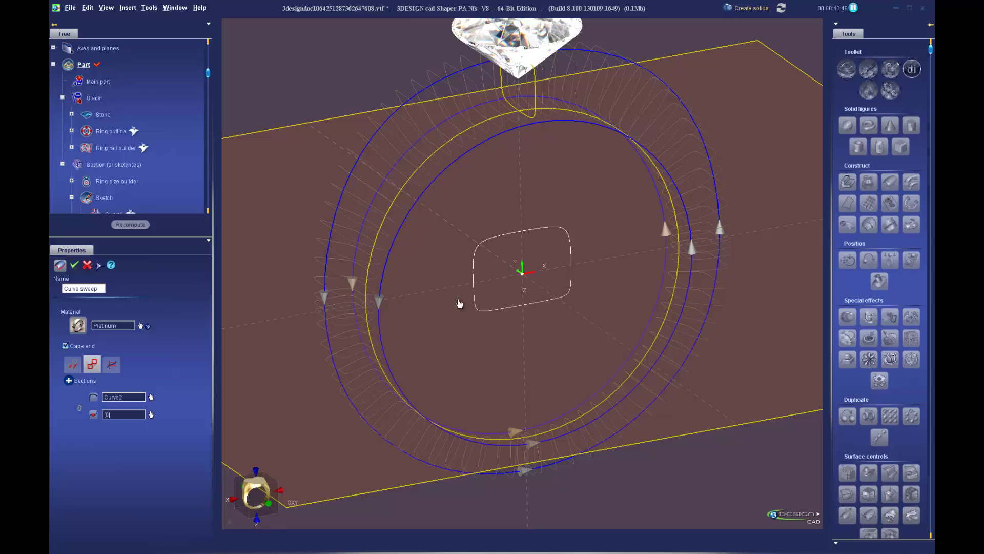
scroll(510, 267, "down", 3)
mouse_move(510, 268)
right_mouse_down()
mouse_move(639, 187)
mouse_move(558, 233)
mouse_move(463, 334)
mouse_move(386, 268)
mouse_move(513, 272)
right_mouse_up()
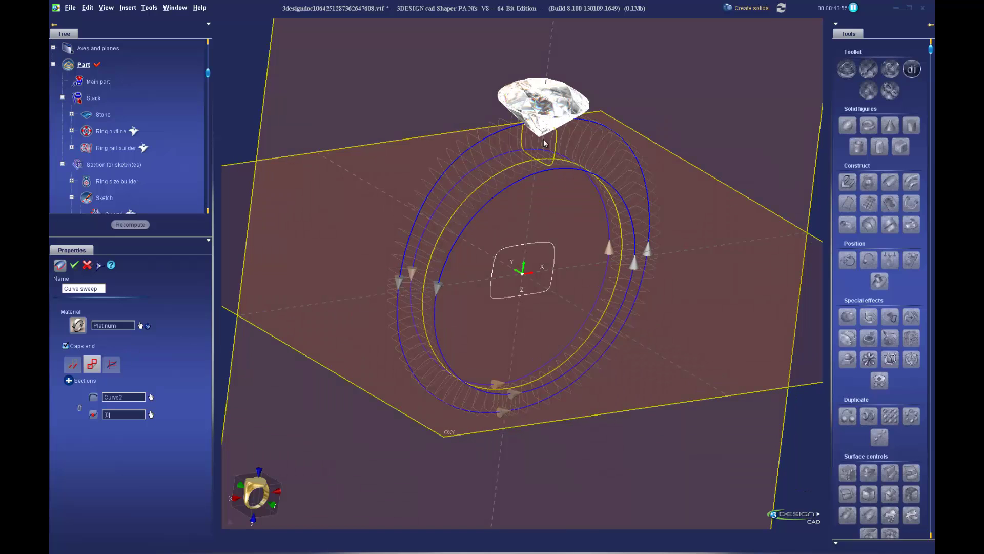
Step: Set the curve sweep's section effect to 180°, keeping top vertical and left-right horizontal alignment
left_click(112, 364)
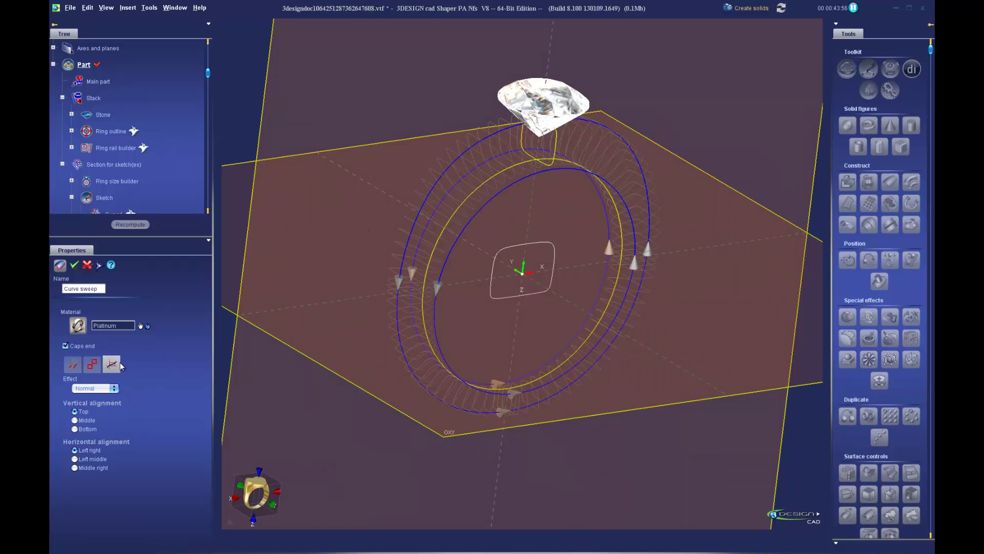
left_click(104, 389)
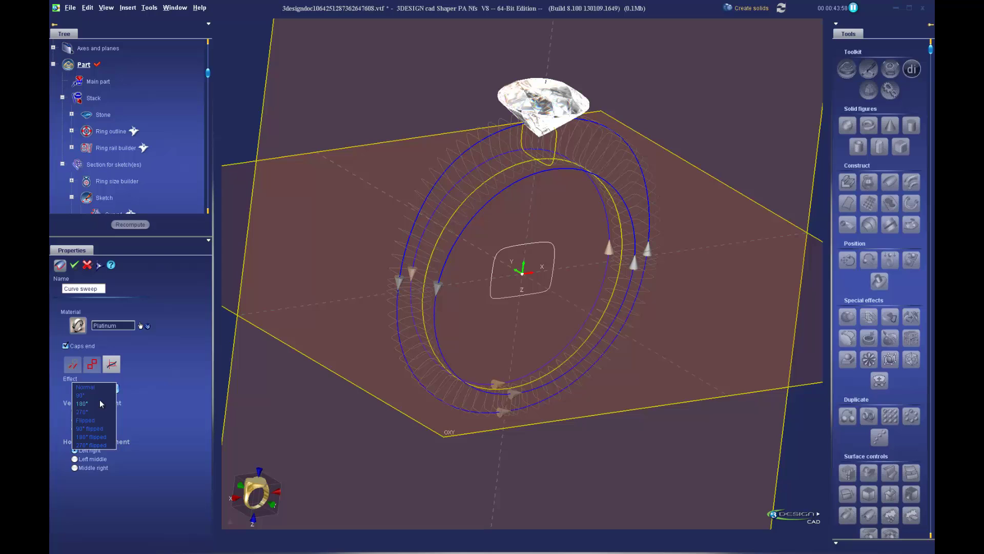
left_click(100, 402)
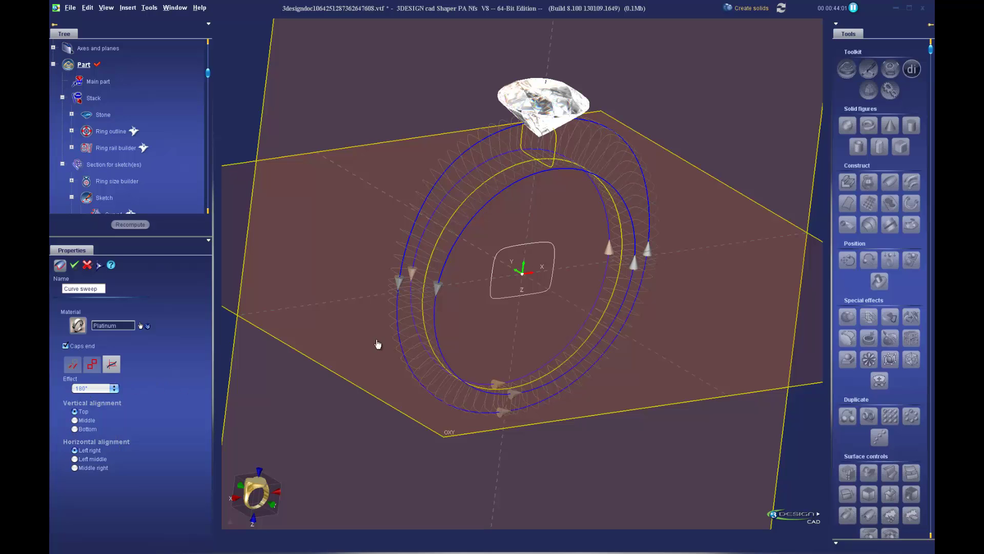
right_click_drag(543, 219, 516, 262)
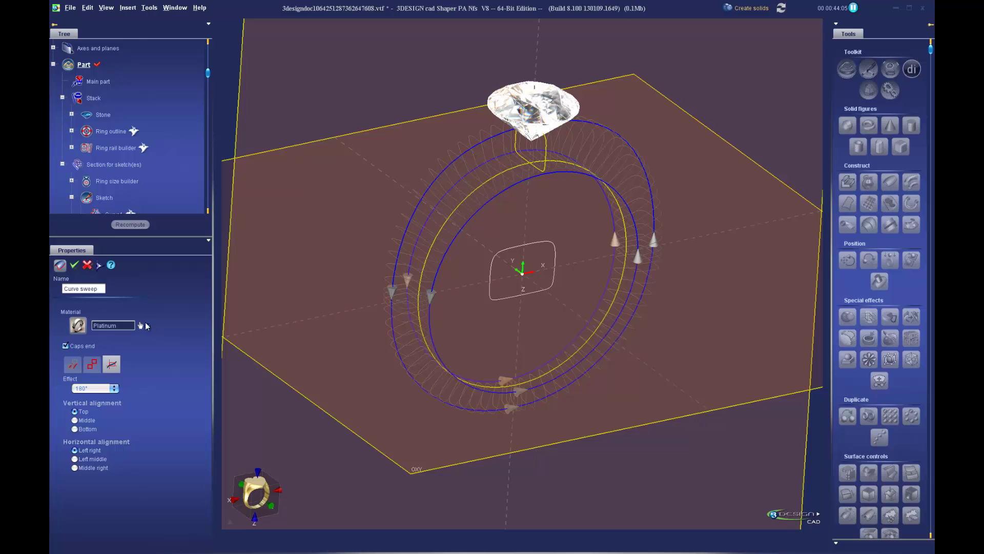
Step: Change the sweep's material to a yellow gold from the Gold 14K precious metals and create the shank
left_click(145, 326)
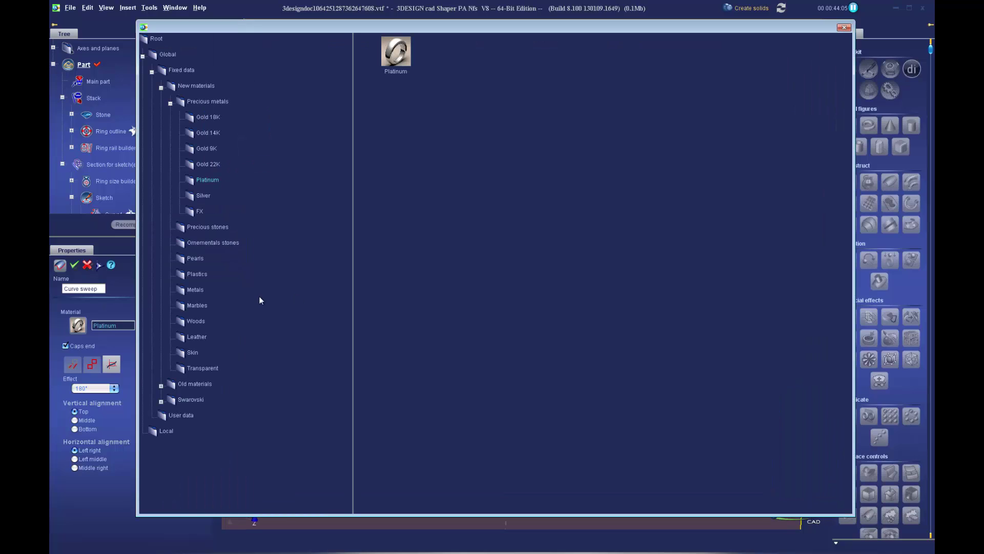
left_click(205, 133)
double_click(400, 68)
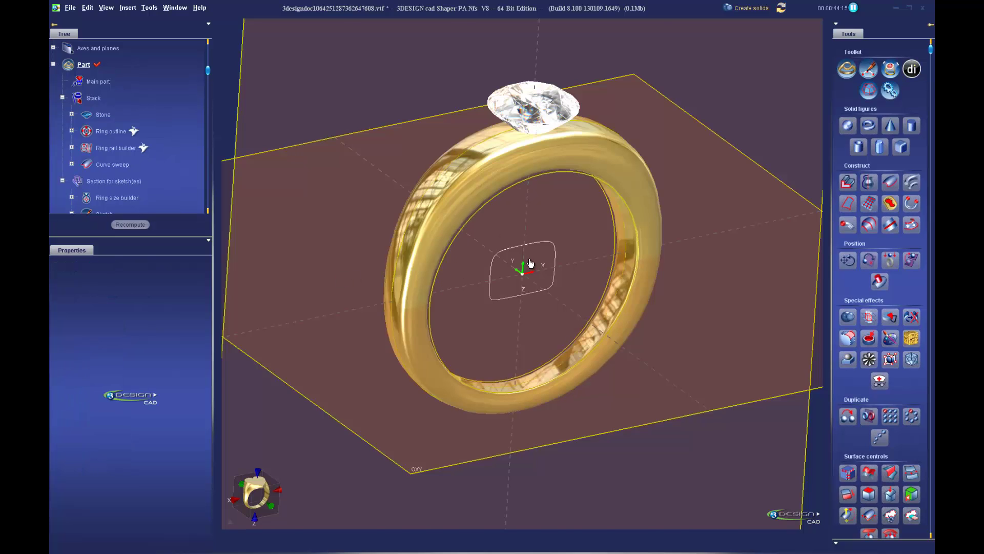
Step: Select the stone above the shank and start a Bezel setting on it from the Jeweler's bench tool set
middle_click_drag(520, 264, 500, 252)
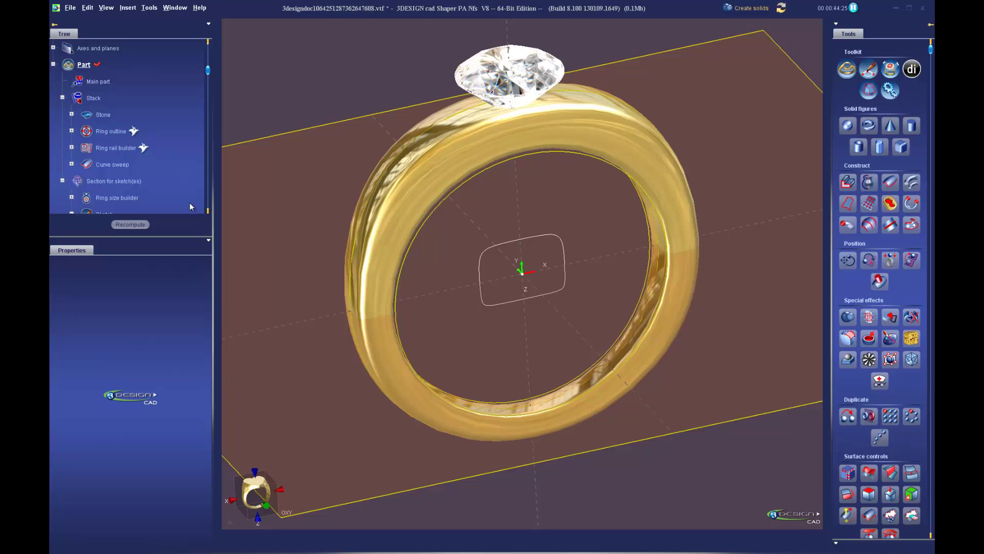
scroll(180, 169, "down", 1)
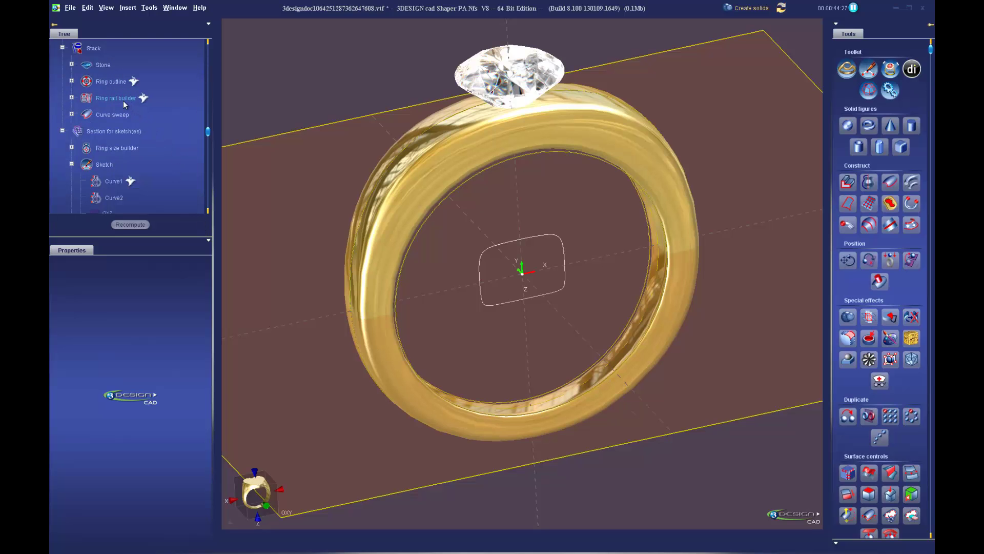
right_click_drag(605, 313, 589, 235)
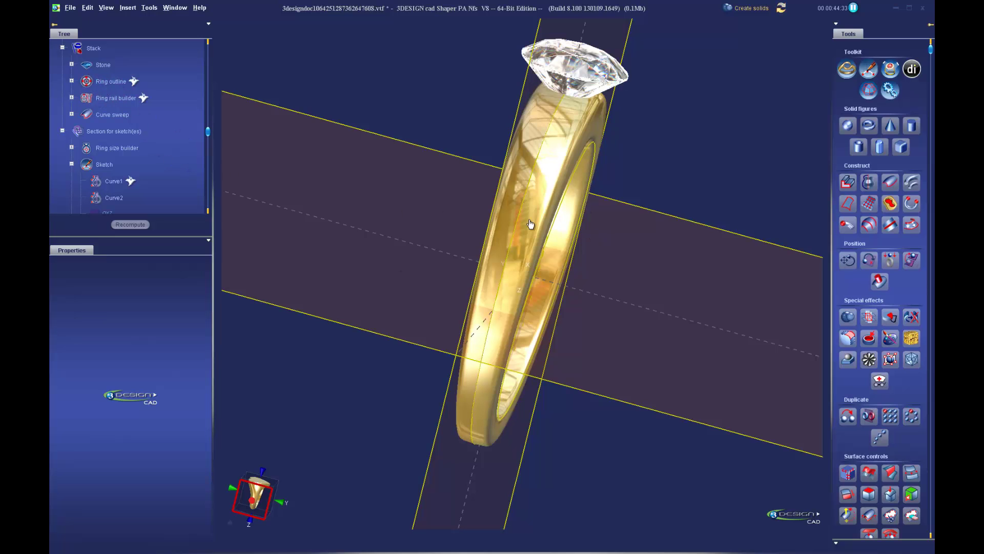
right_click_drag(637, 215, 262, 209)
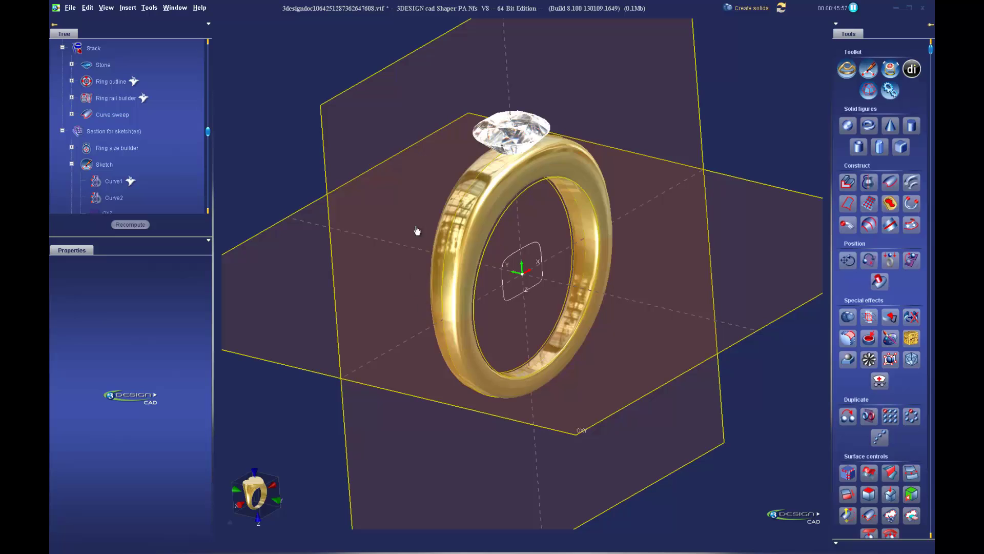
right_click_drag(667, 260, 508, 226)
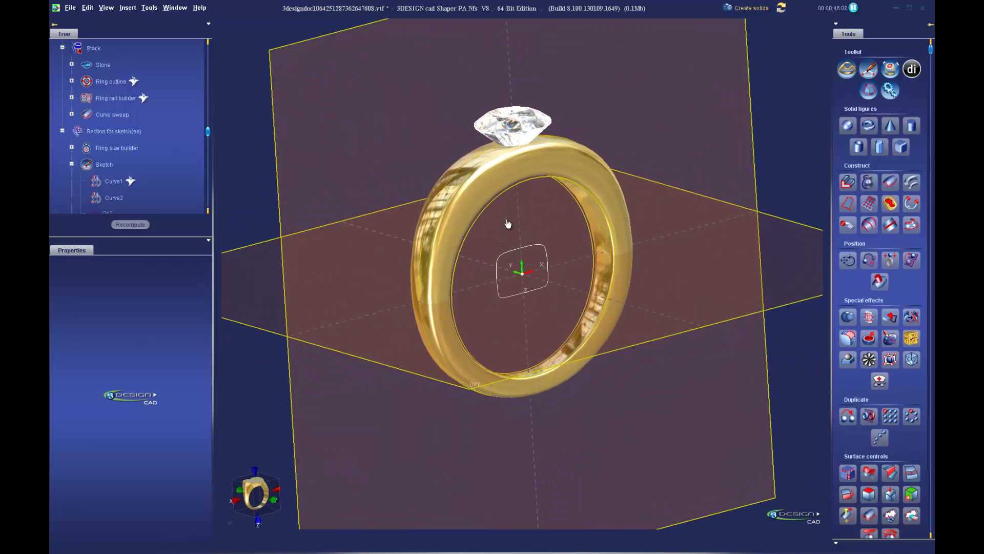
left_click(515, 133)
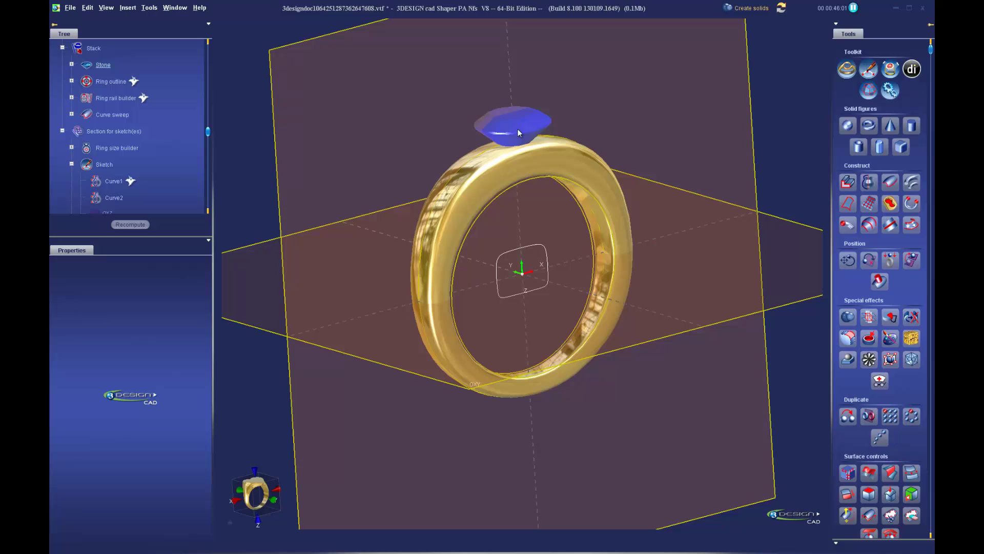
left_click(750, 9)
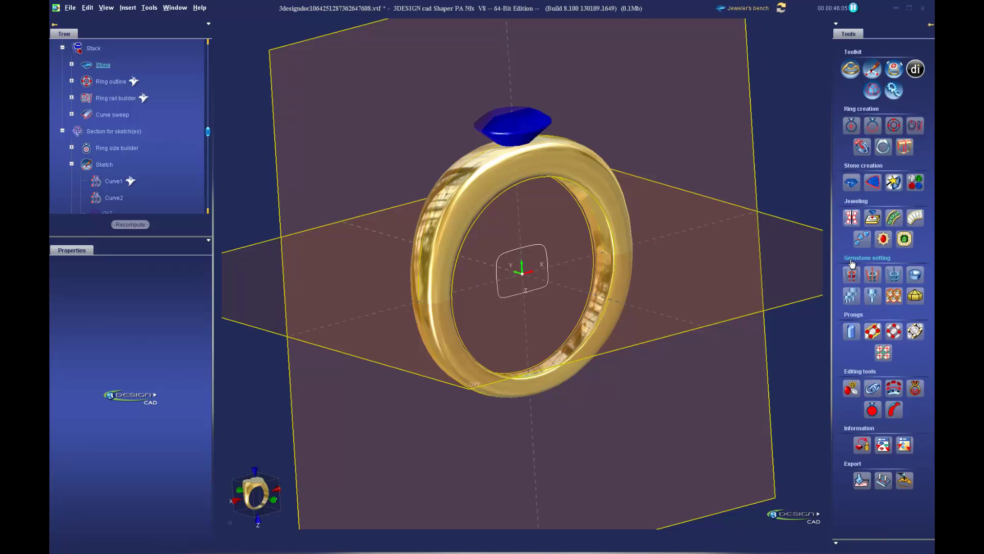
left_click(916, 275)
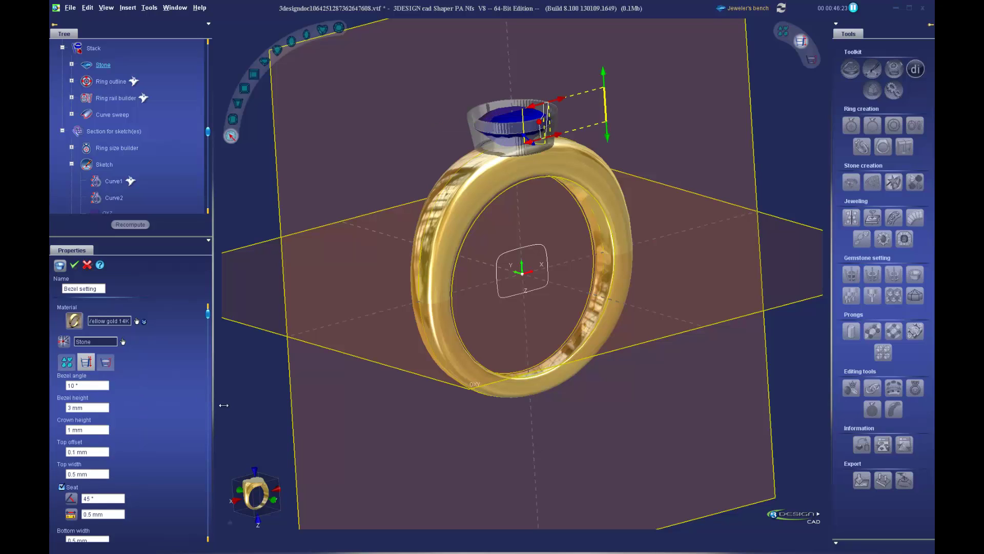
Step: Set the bezel's top width to 0.75 mm while viewing the ring from the front
left_click(271, 497)
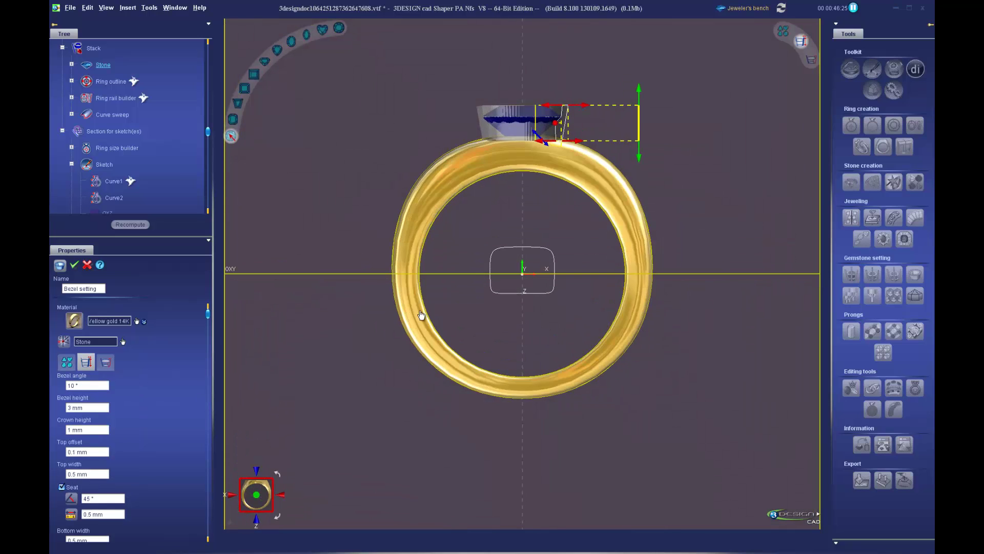
scroll(458, 273, "up", 5)
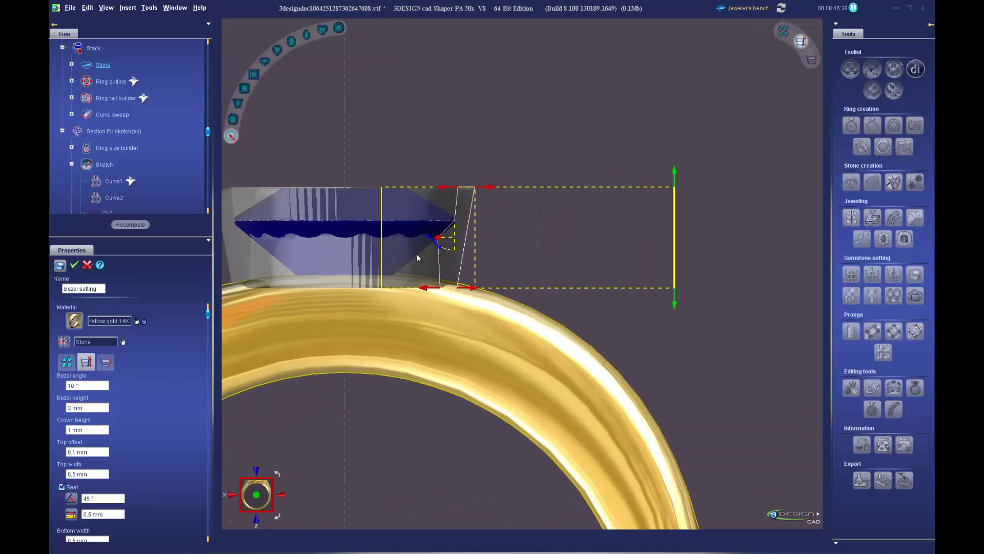
middle_click_drag(417, 258, 468, 256)
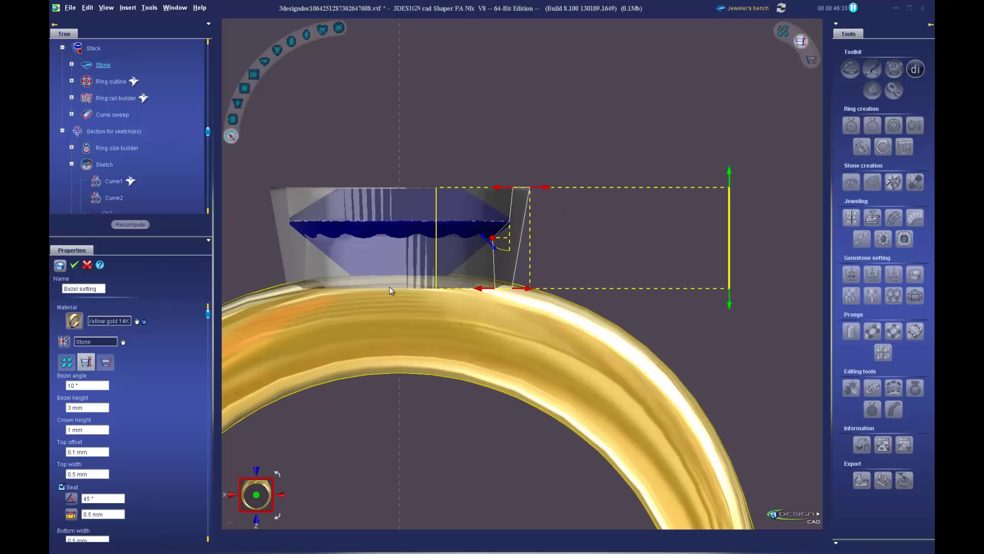
scroll(158, 431, "down", 1)
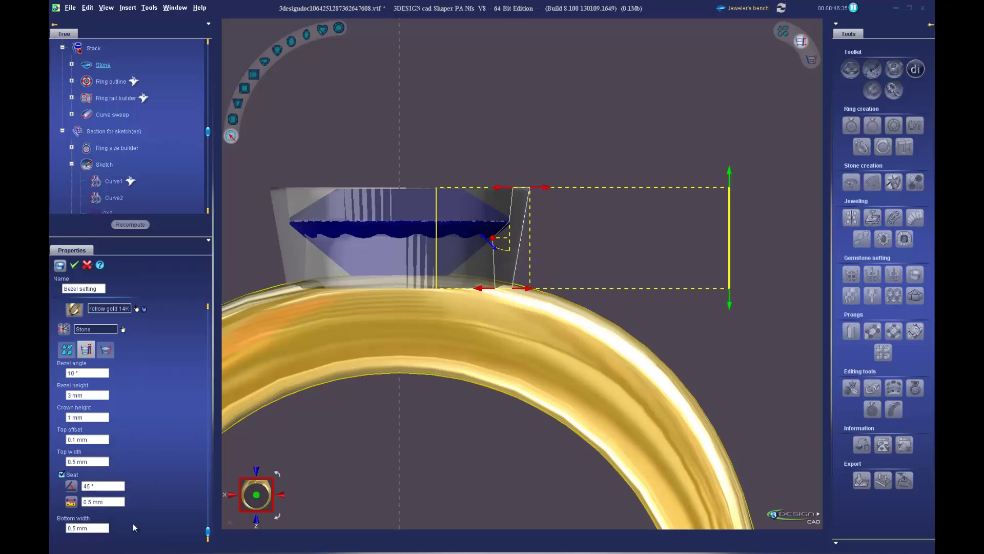
left_click(99, 461)
key("BackSpace")
key("Return")
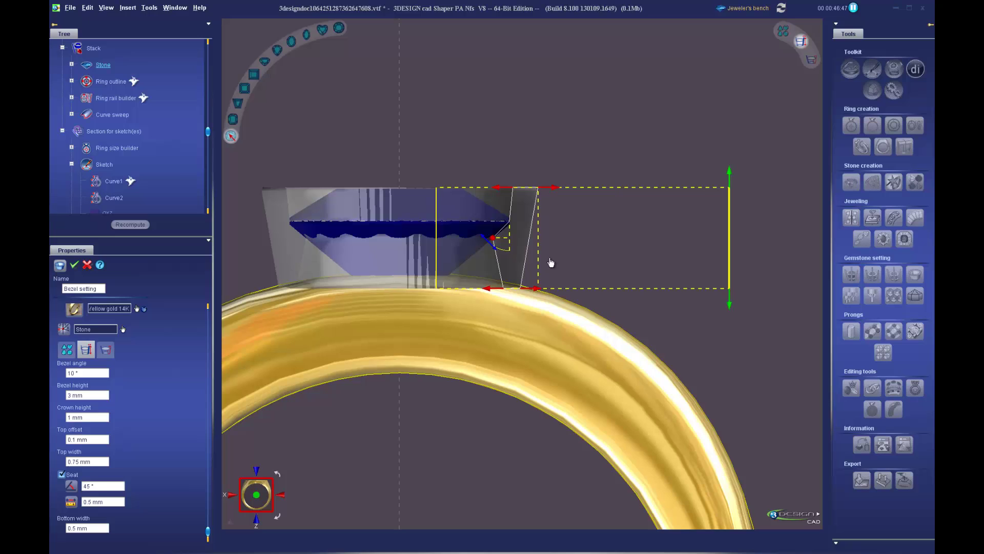
Step: Widen the bezel's bottom freehand to about 0.99 mm and adjust its seat angle to about 33°
left_click_drag(494, 292, 541, 289)
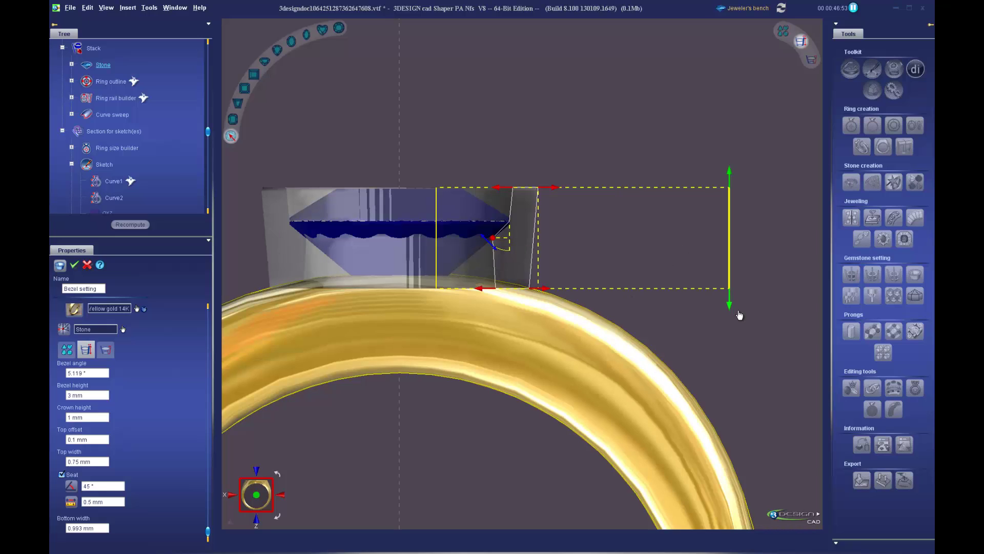
scroll(624, 304, "down", 1)
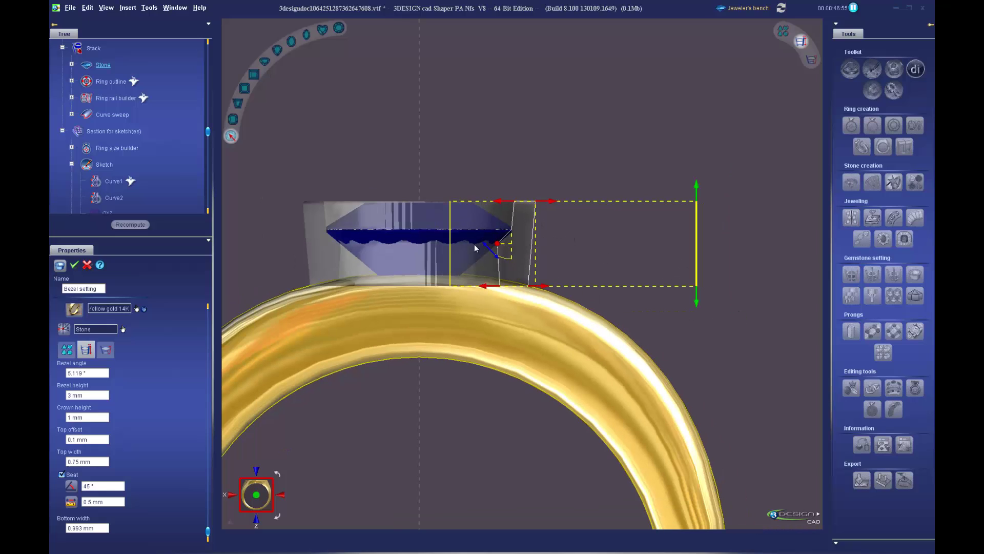
left_click_drag(494, 255, 509, 278)
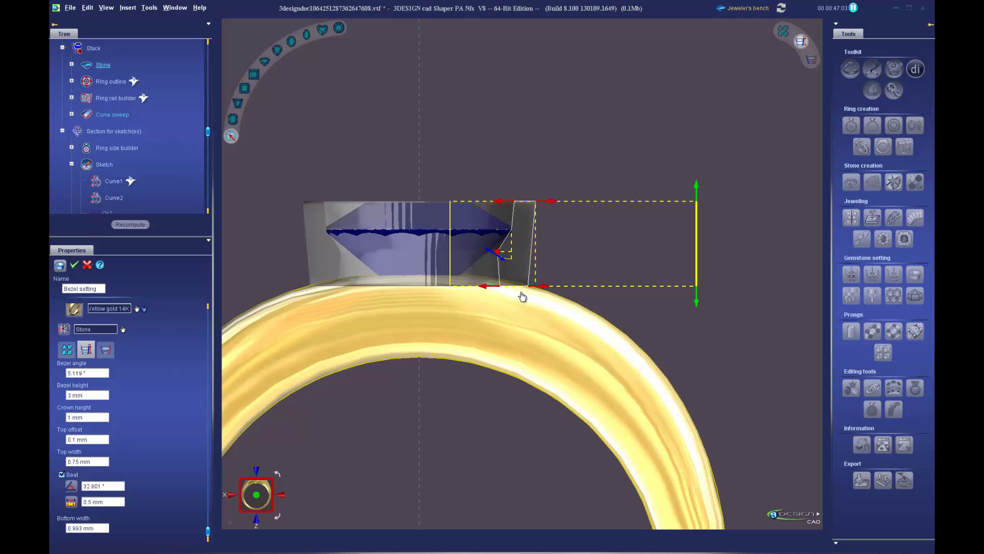
scroll(661, 333, "down", 1)
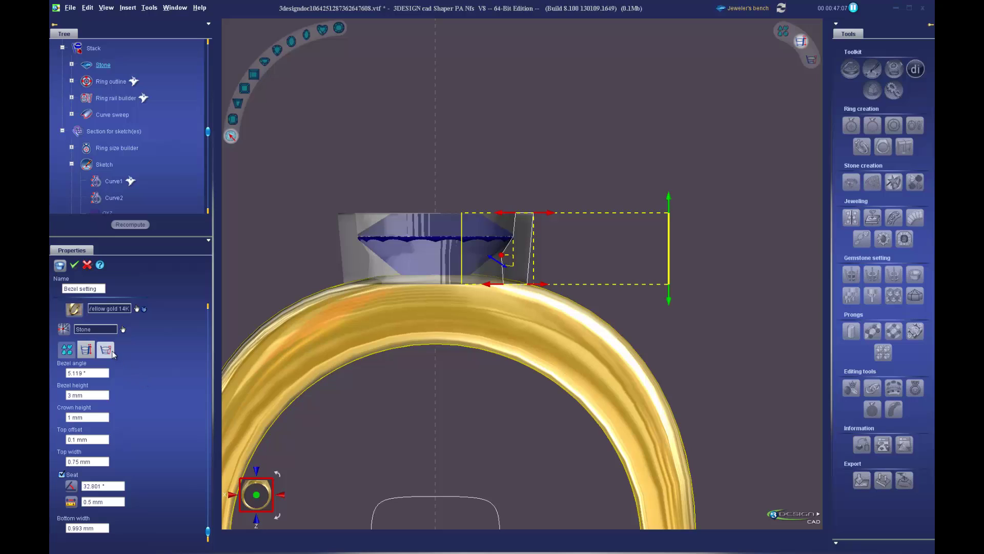
Step: Try a rounded top on the bezel section, then give the section a 0.2 mm fillet instead
left_click(113, 352)
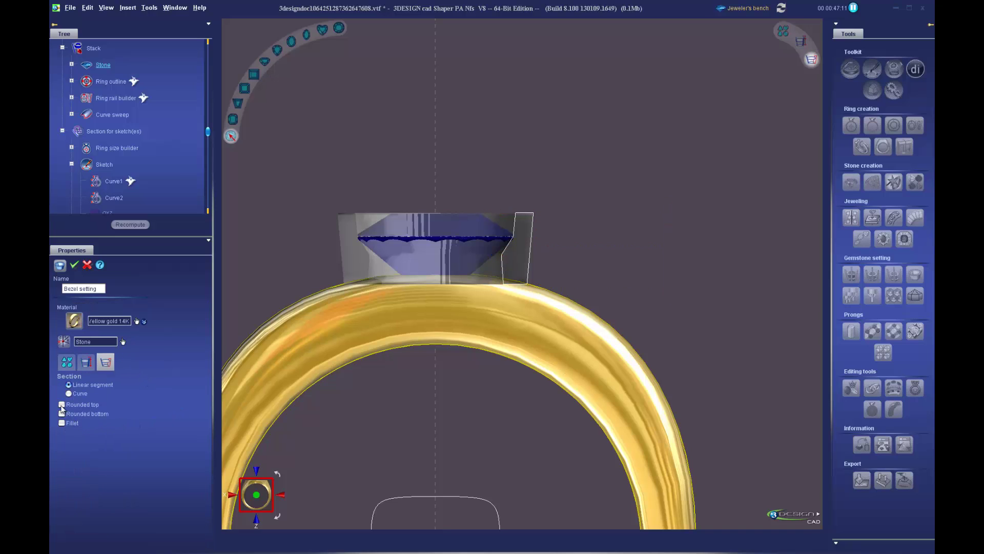
left_click(62, 405)
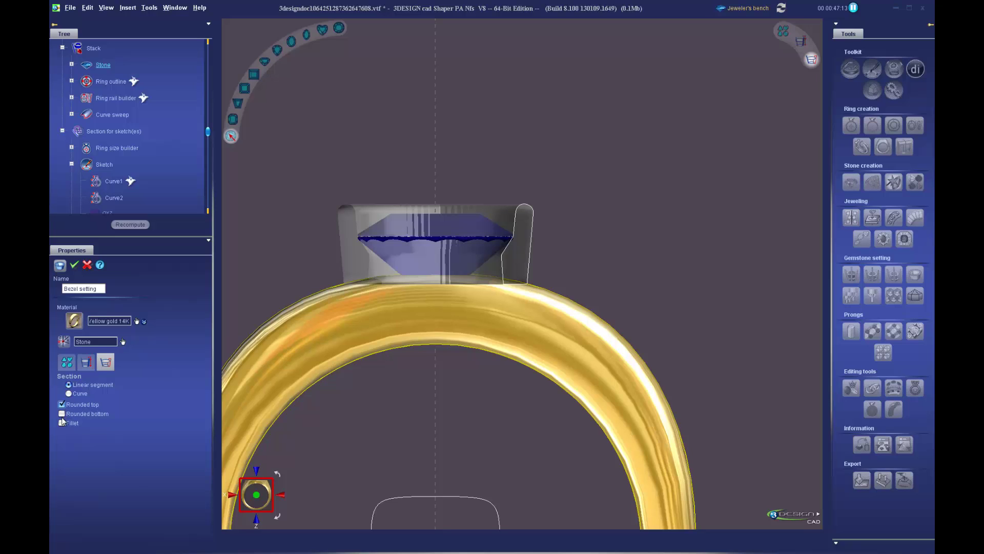
left_click(62, 405)
left_click(62, 423)
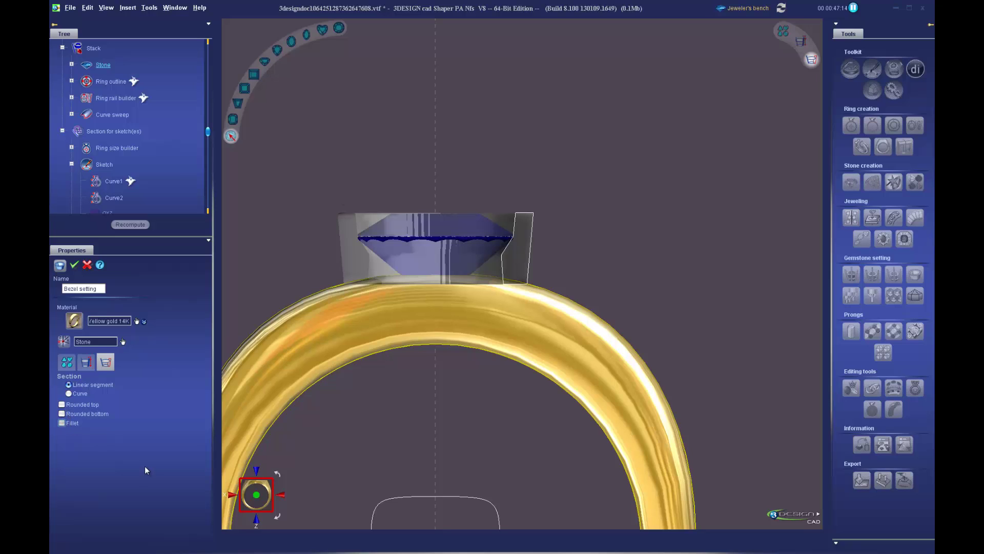
left_click(110, 435)
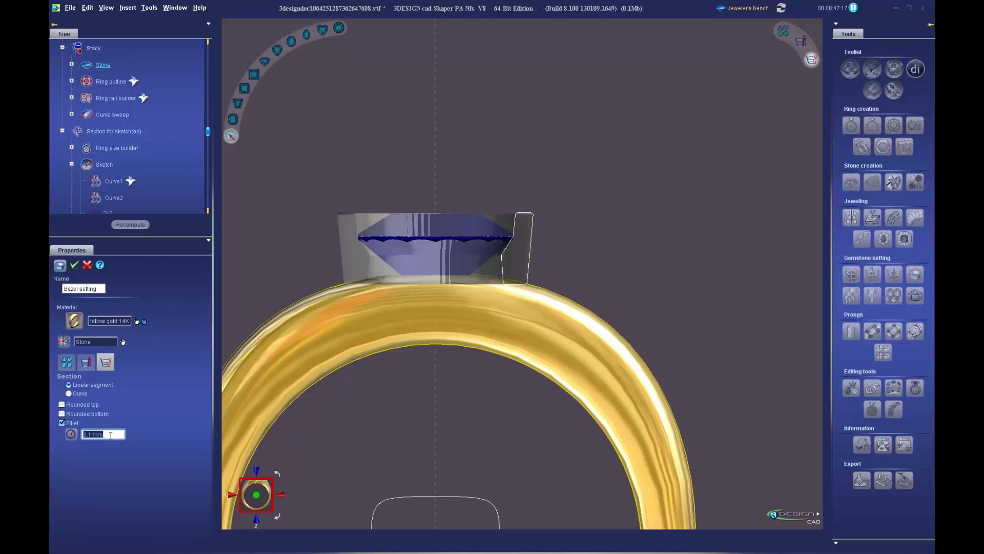
key("BackSpace")
type("2")
key("Return")
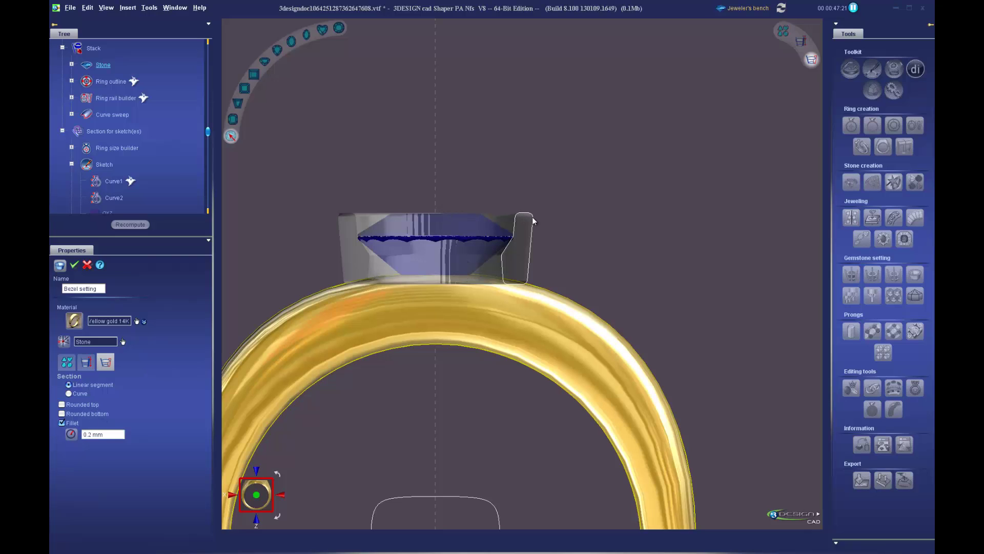
Step: Extend the bezel down through the shank to a height of about 12.28 mm and create the setting
left_click(91, 366)
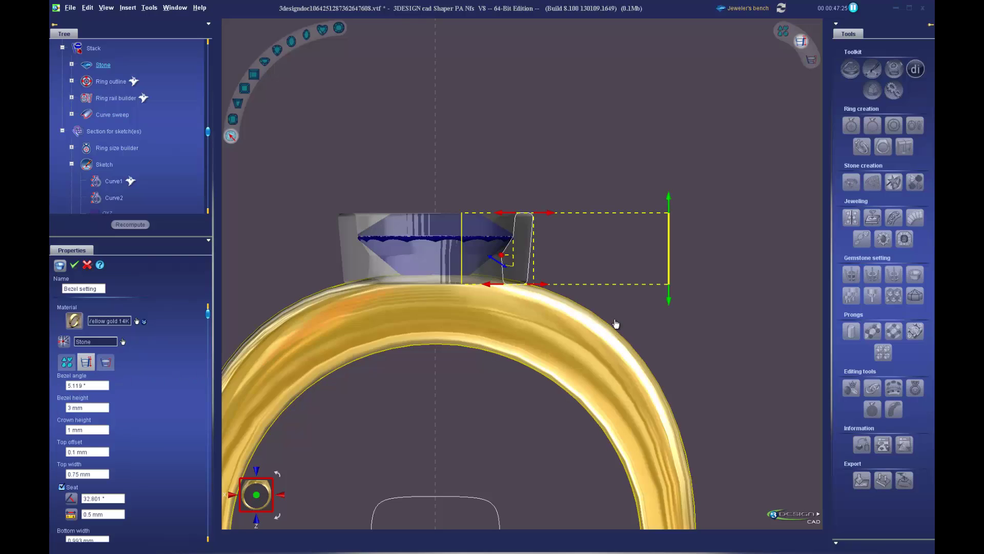
left_click_drag(667, 298, 663, 515)
scroll(586, 411, "down", 3)
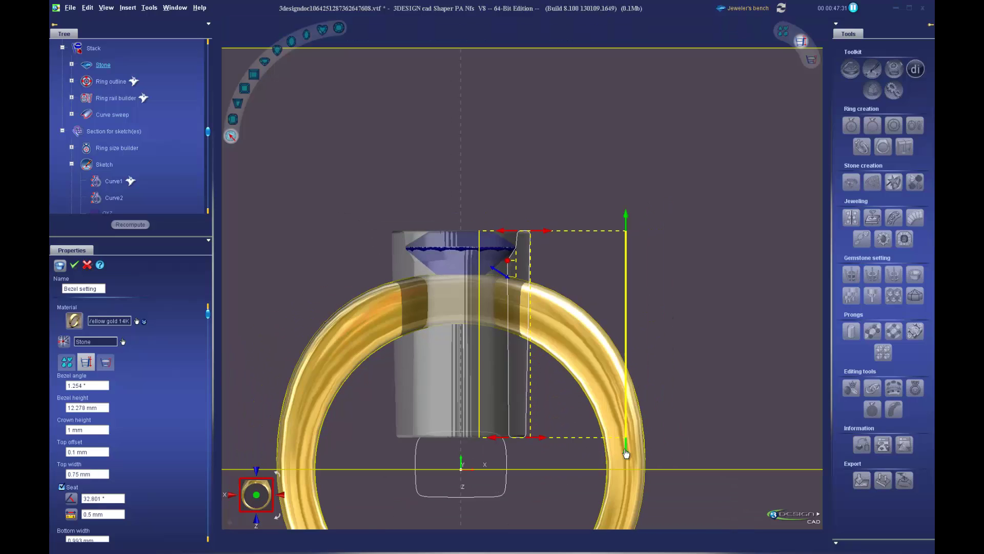
scroll(436, 347, "up", 1)
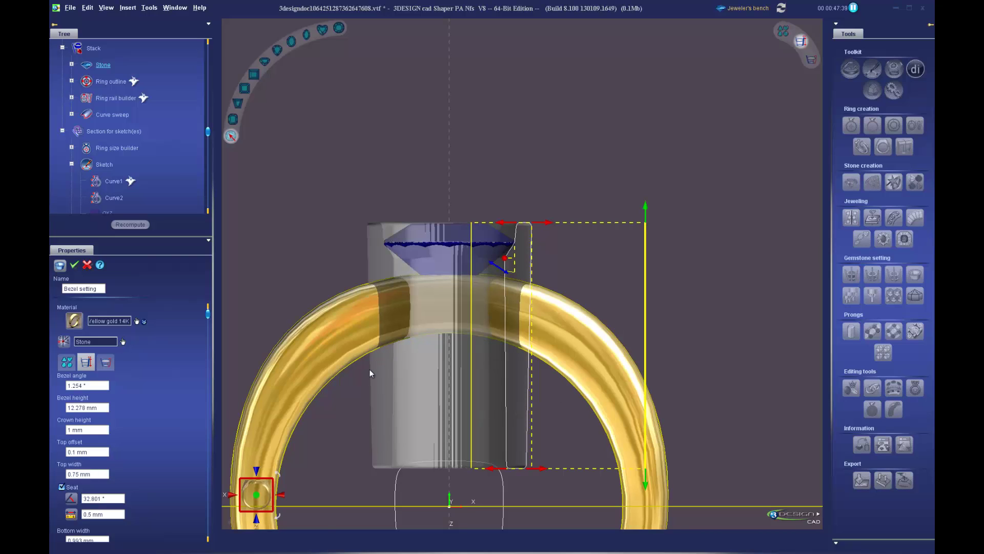
scroll(494, 407, "down", 1)
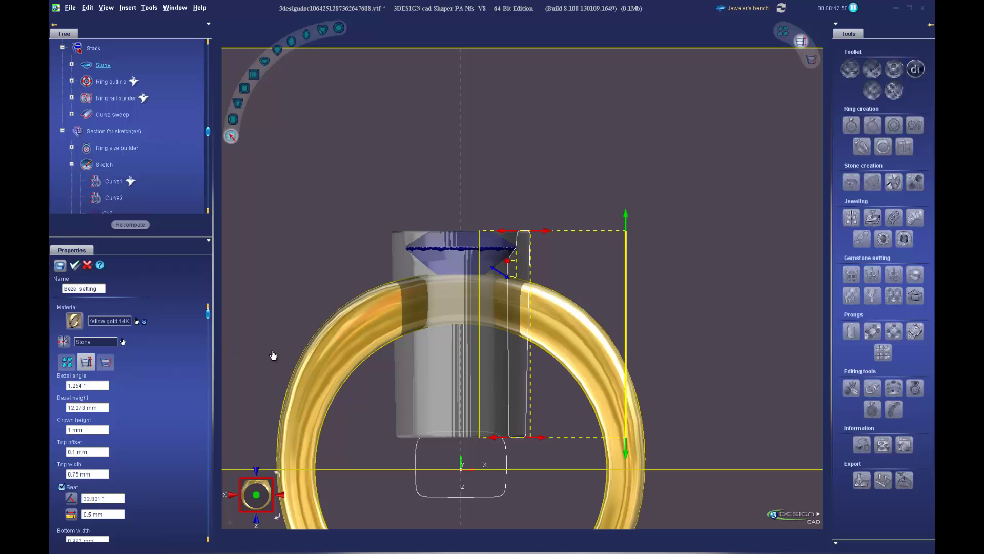
right_click_drag(475, 307, 438, 353)
Step: Reopen the bezel setting for editing, try its upper height handle, and close the edit
left_click(475, 320)
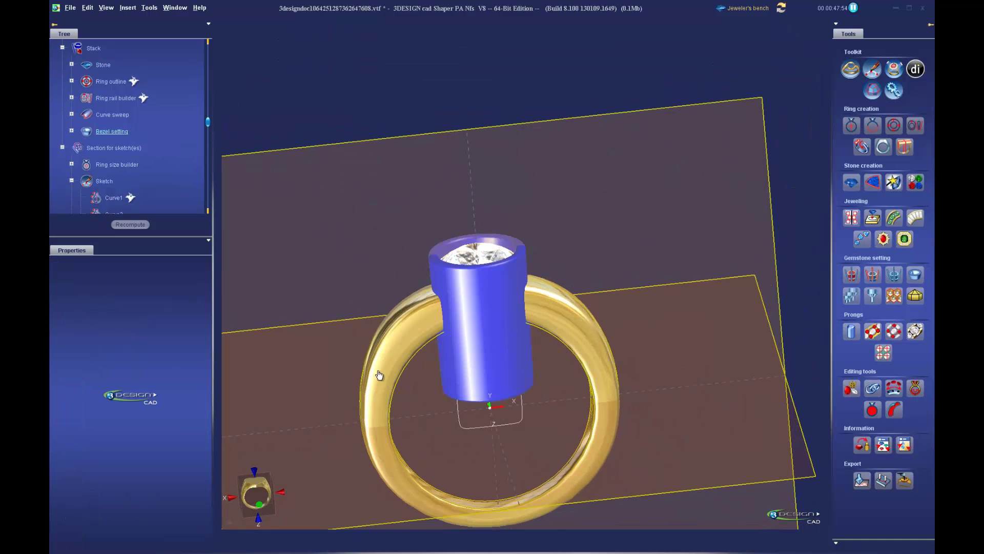
double_click(509, 310)
scroll(593, 226, "up", 3)
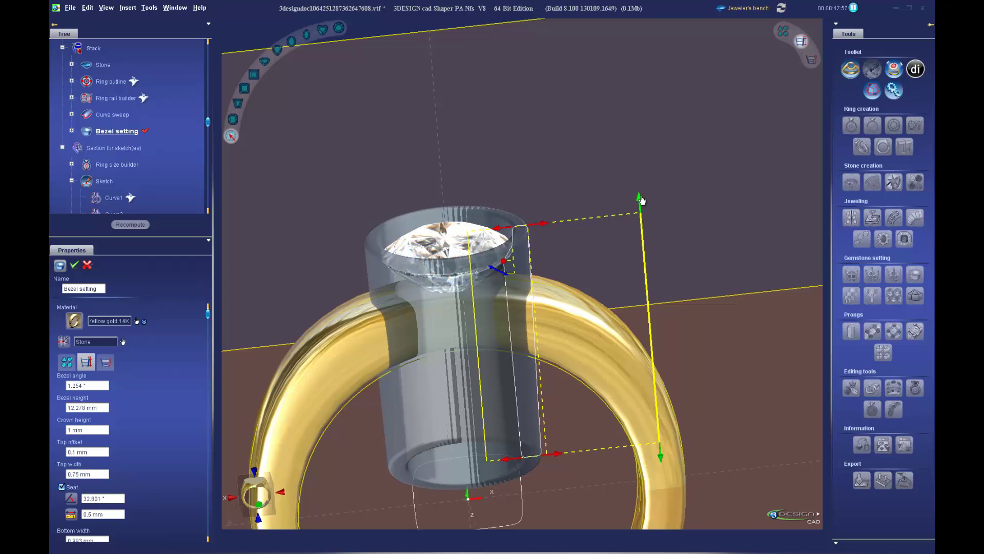
left_click_drag(641, 203, 640, 205)
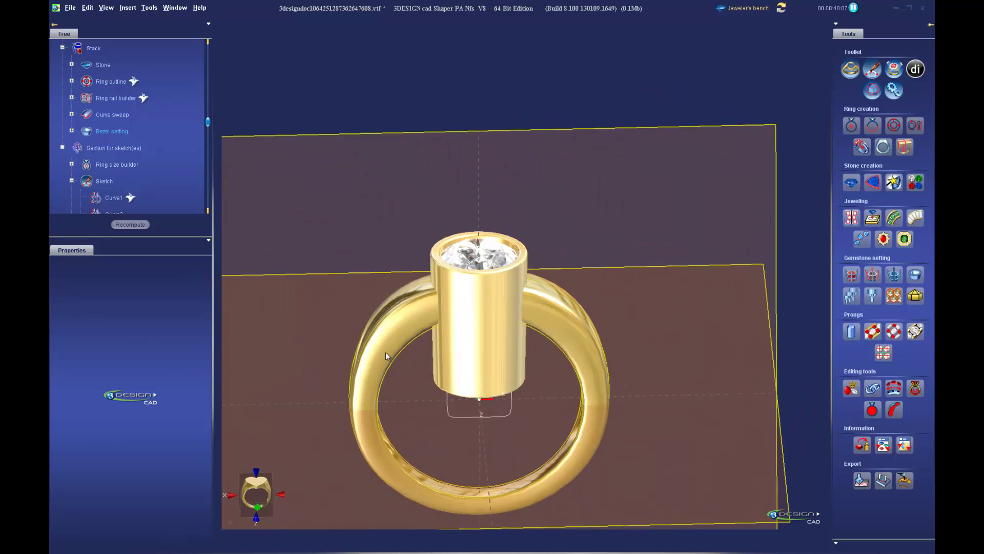
Step: Try cropping the bezel setting with the ring size builder curve, then undo the crop
scroll(515, 354, "up", 3)
right_click_drag(515, 355, 510, 201)
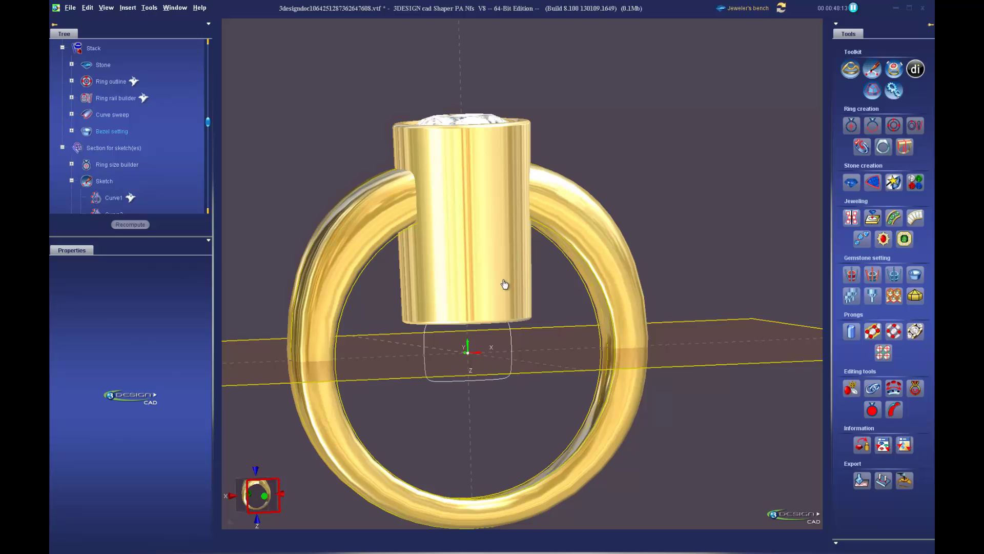
scroll(133, 134, "down", 4)
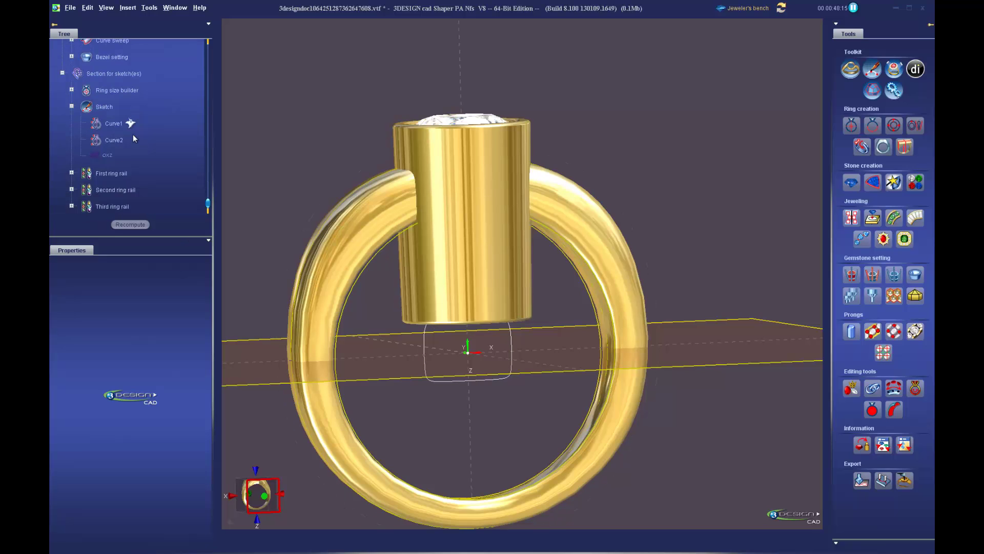
scroll(133, 134, "up", 2)
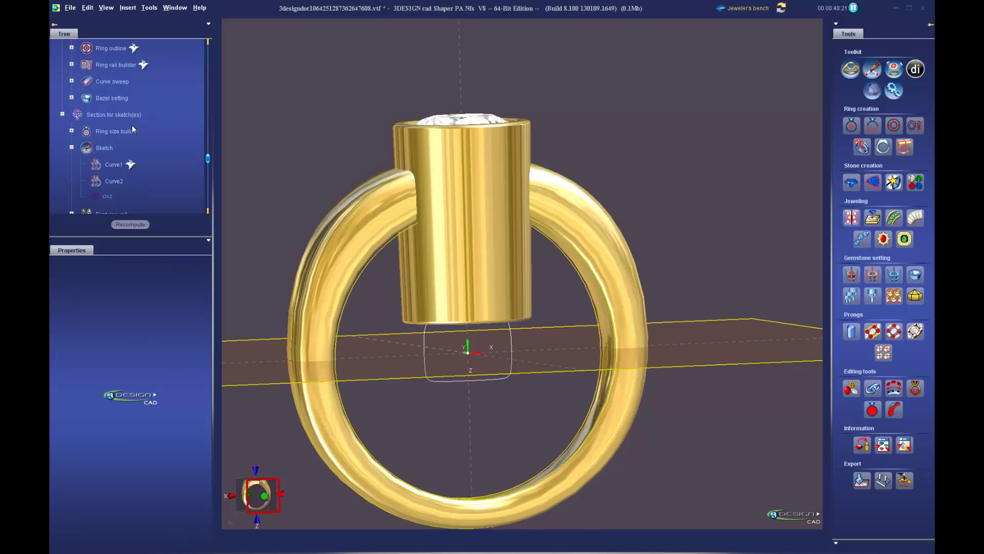
scroll(104, 82, "up", 3)
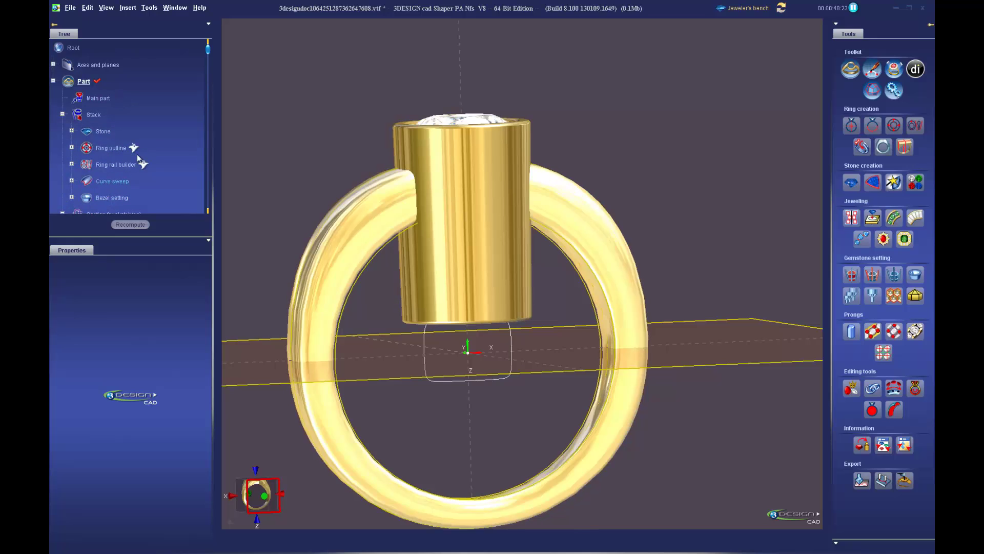
scroll(139, 151, "down", 3)
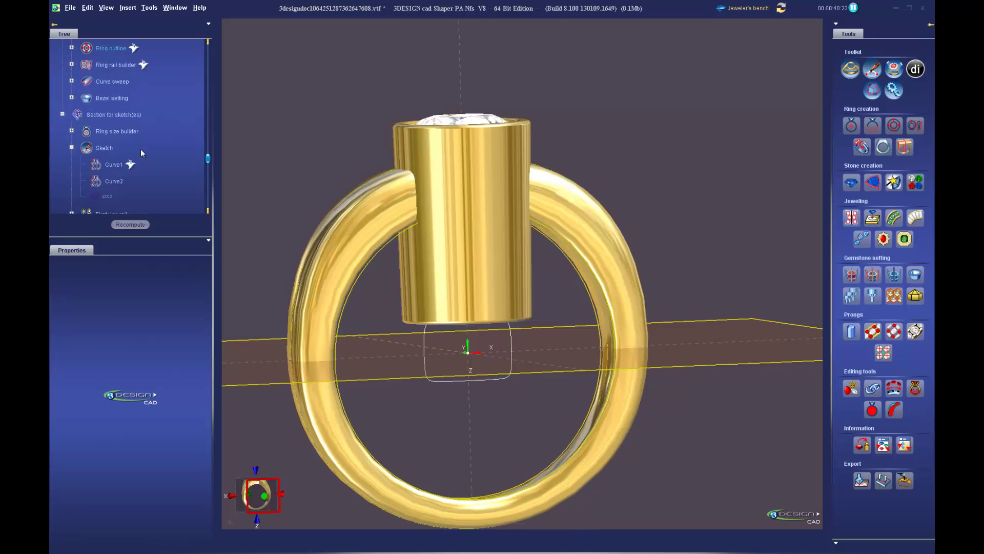
left_click(116, 134)
left_click(447, 274)
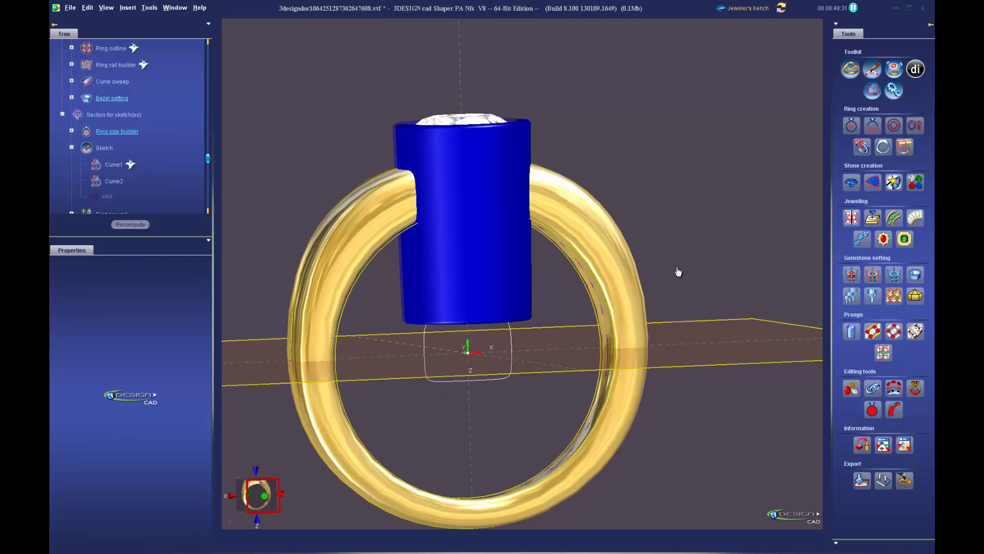
left_click(751, 8)
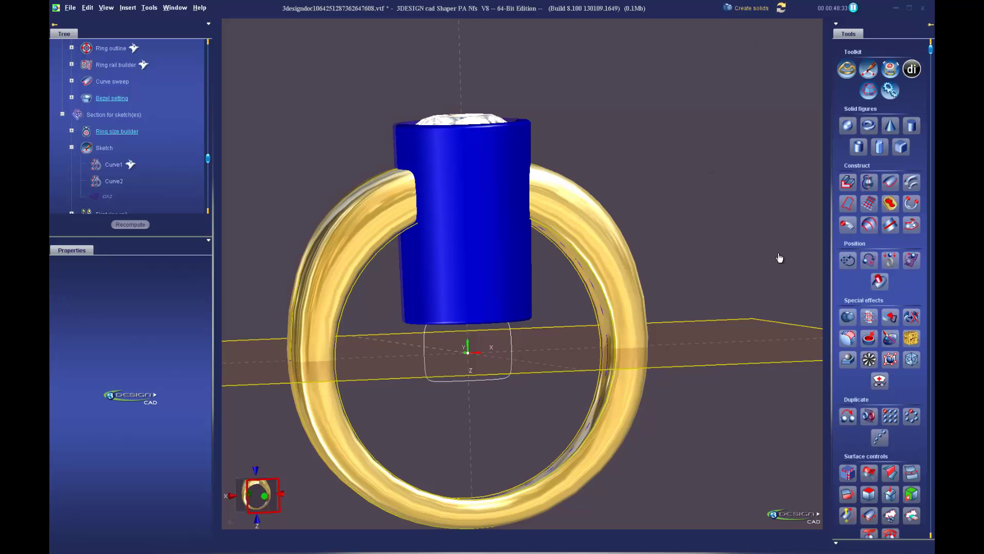
left_click(891, 317)
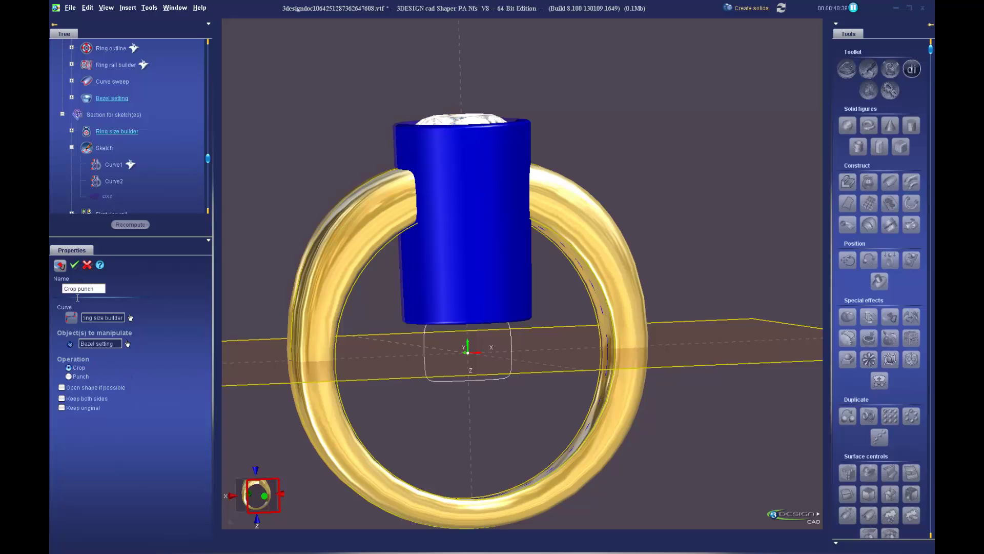
left_click(75, 264)
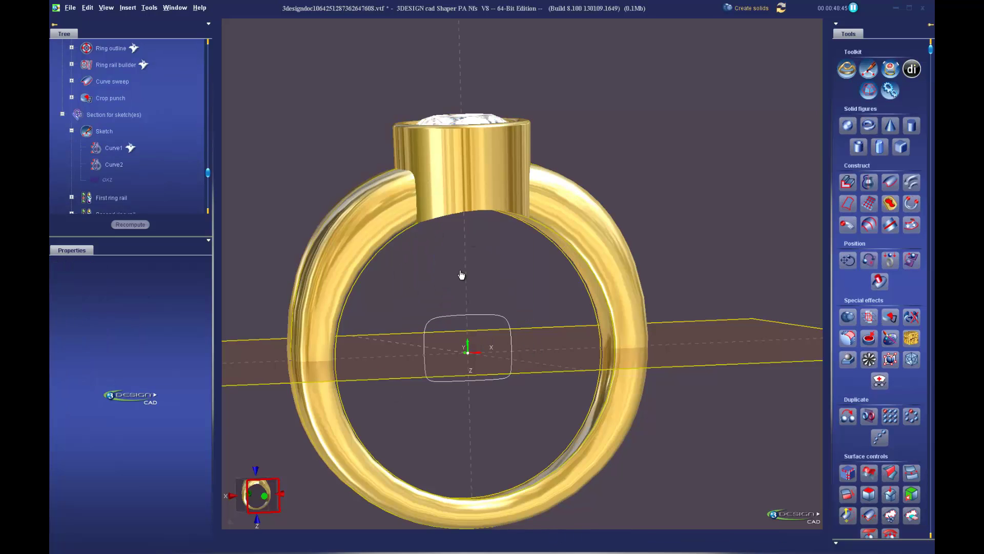
key("ctrl+z")
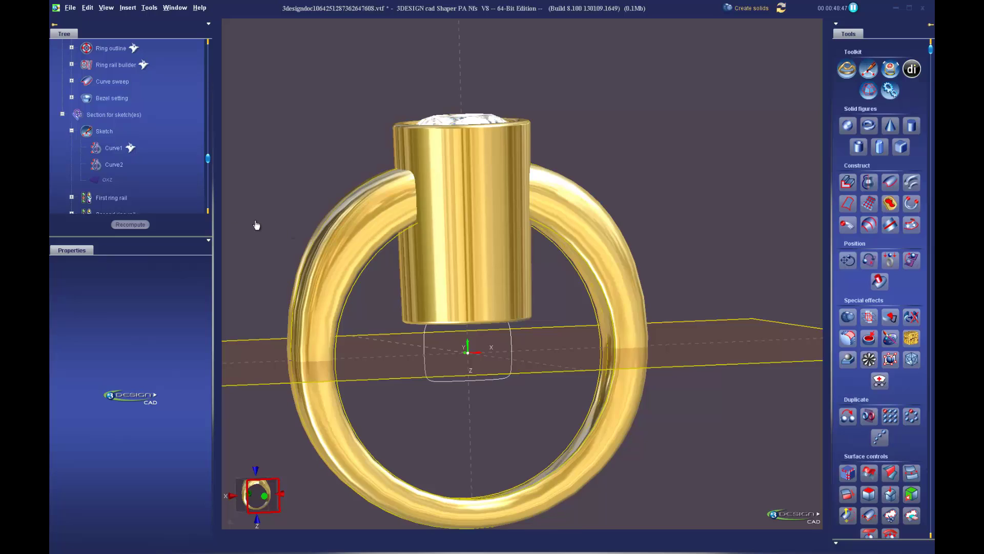
Step: Try the crop with the bezel setting as the curve and the ring size builder as the object, then undo it
left_click(429, 207)
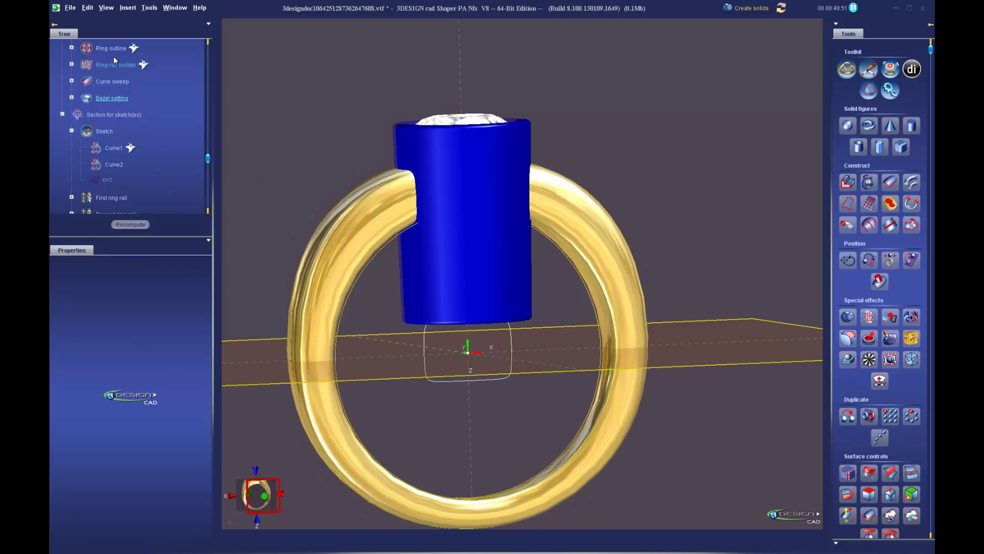
scroll(137, 163, "down", 1)
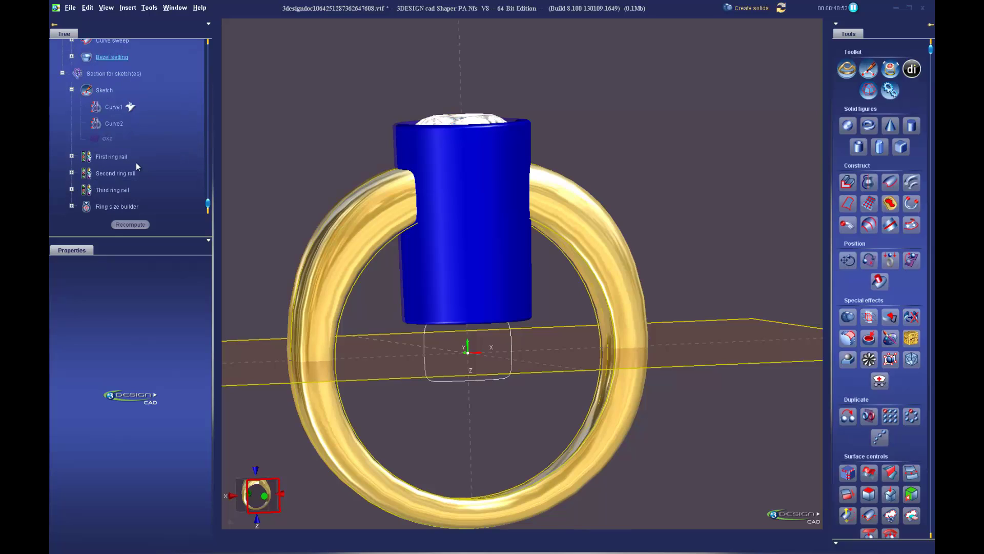
left_click(113, 206)
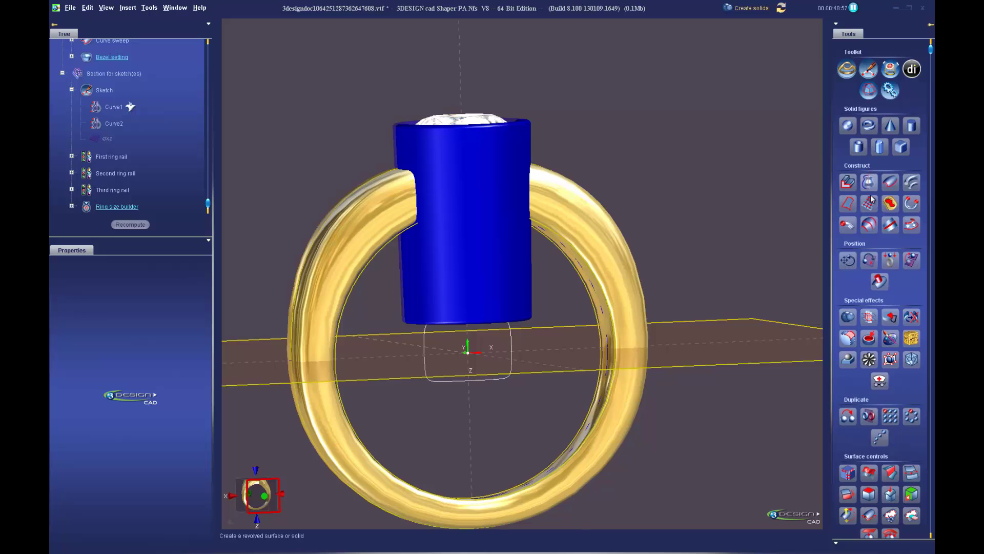
left_click(890, 322)
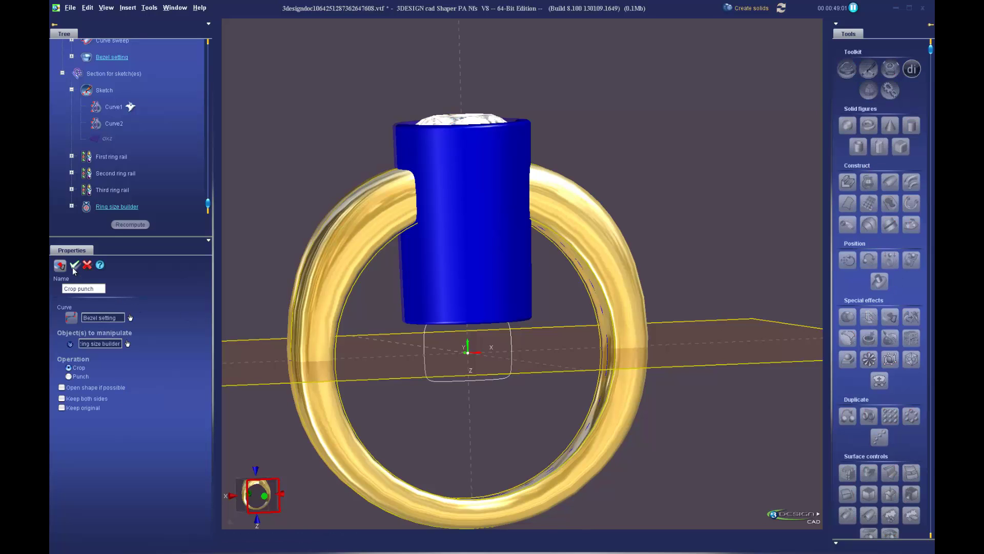
left_click(73, 265)
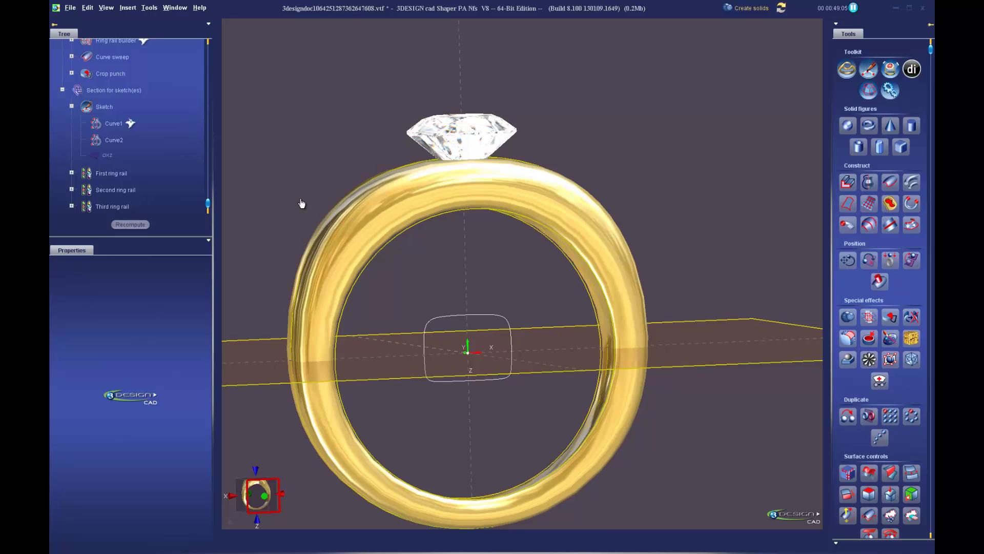
key("ctrl+z")
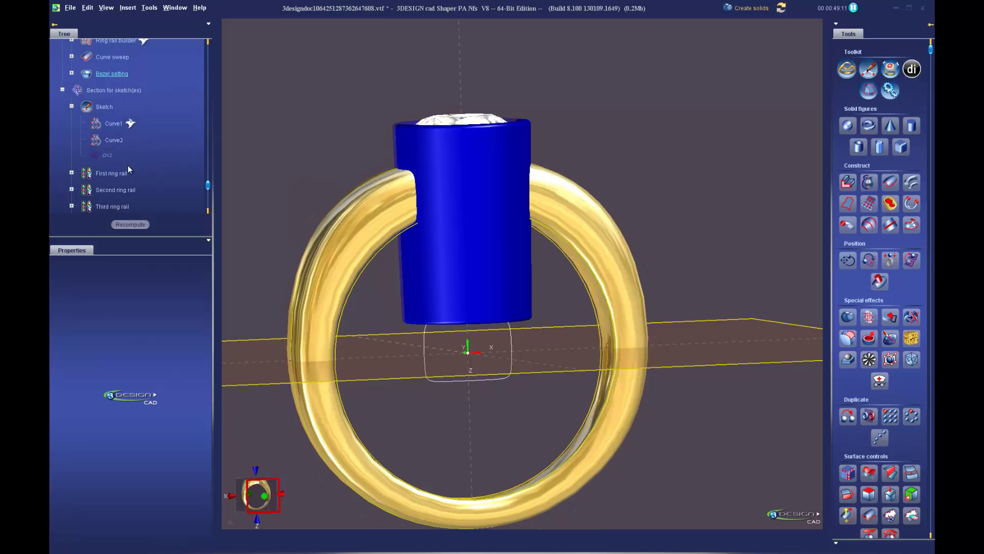
Step: Crop the bezel setting to the finger opening, using the ring size builder as the cutting curve
scroll(122, 190, "down", 1)
left_click(112, 207)
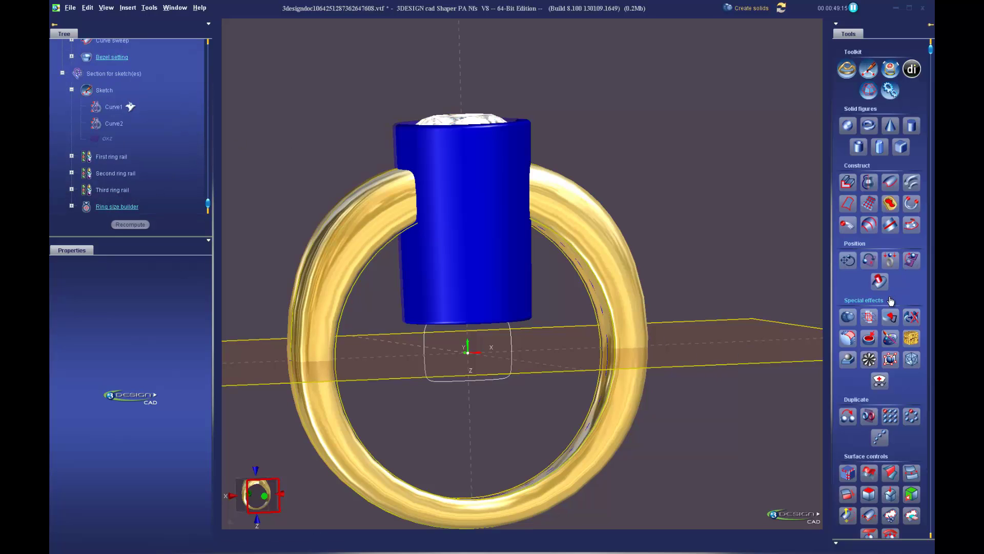
left_click(890, 317)
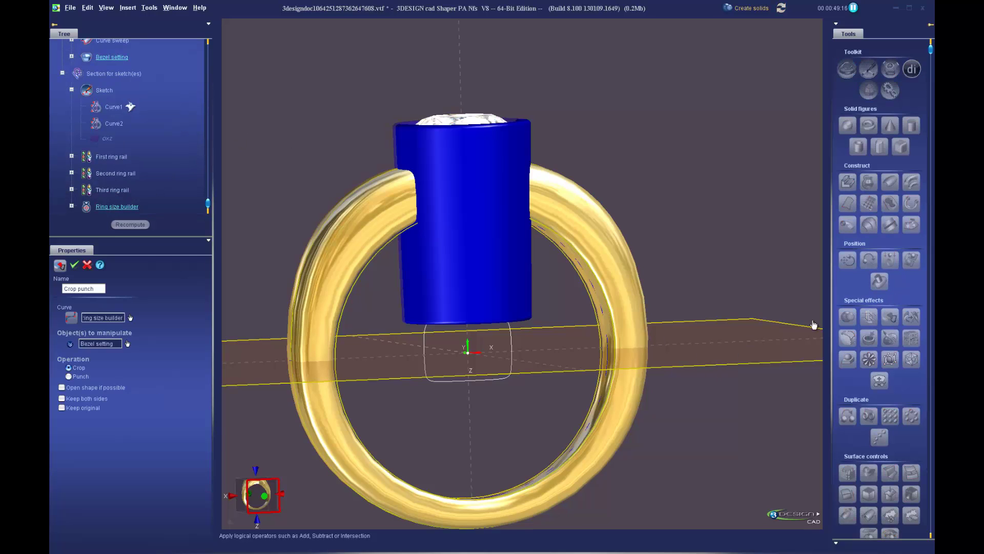
left_click(75, 265)
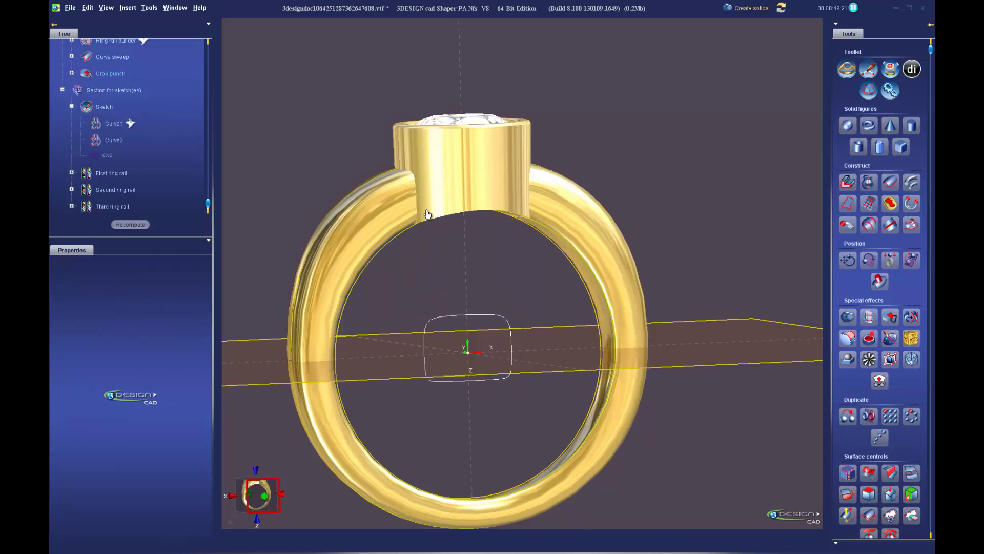
Step: Examine the cropped bezel's underside where it meets the inside of the shank
right_click_drag(484, 266, 471, 231)
left_click(440, 187)
right_click_drag(477, 268, 595, 260)
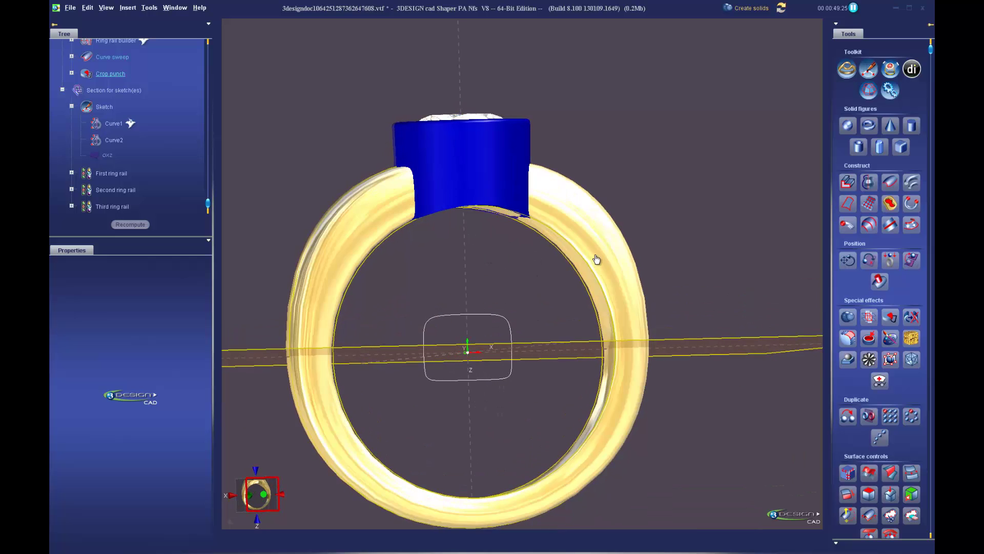
right_click_drag(494, 262, 630, 268)
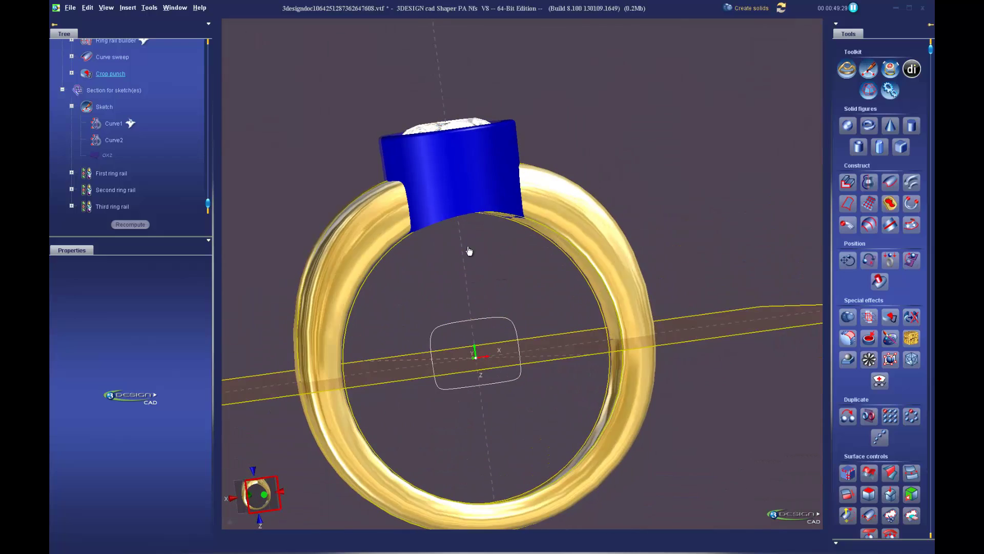
right_click_drag(468, 251, 411, 183)
scroll(462, 233, "up", 5)
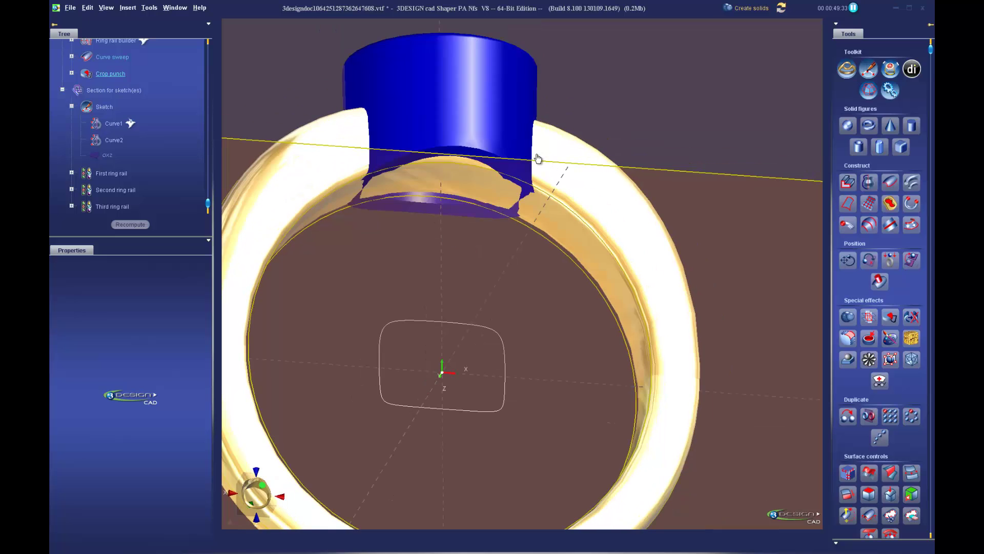
scroll(358, 315, "down", 3)
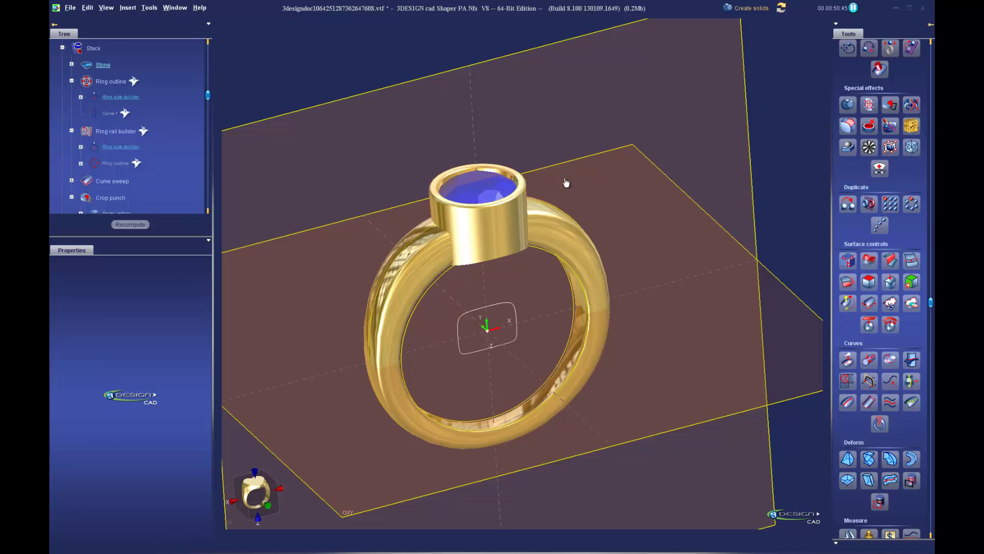
scroll(853, 193, "up", 3)
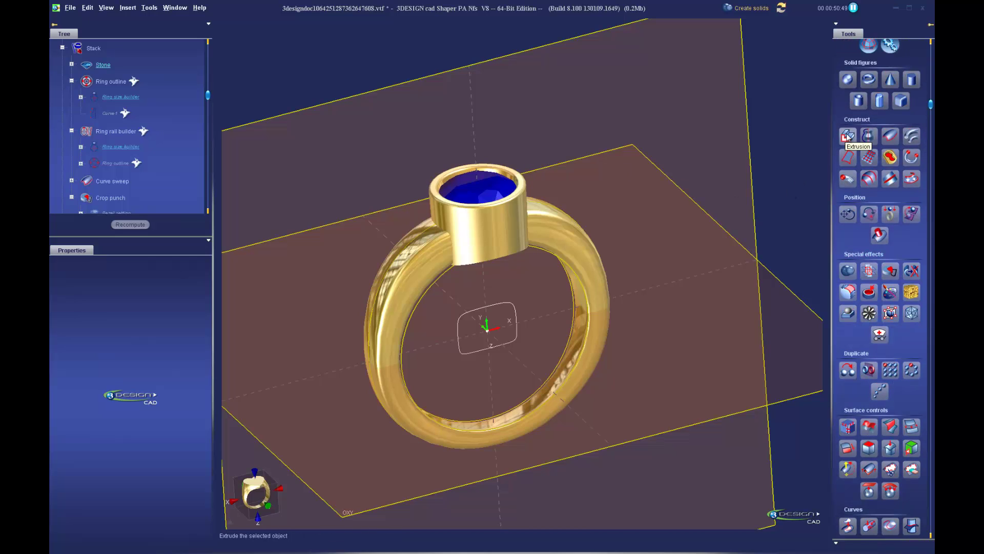
left_click(847, 136)
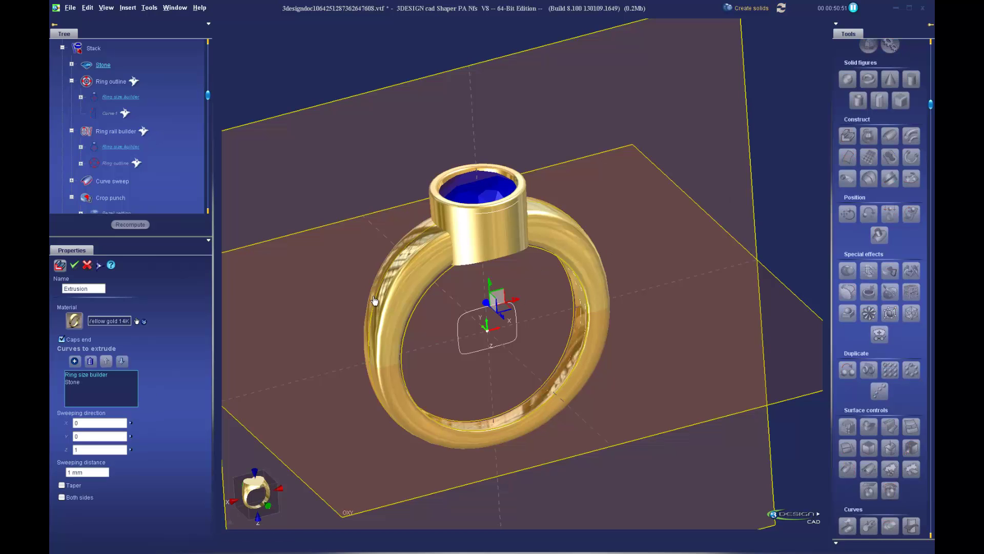
left_click(87, 265)
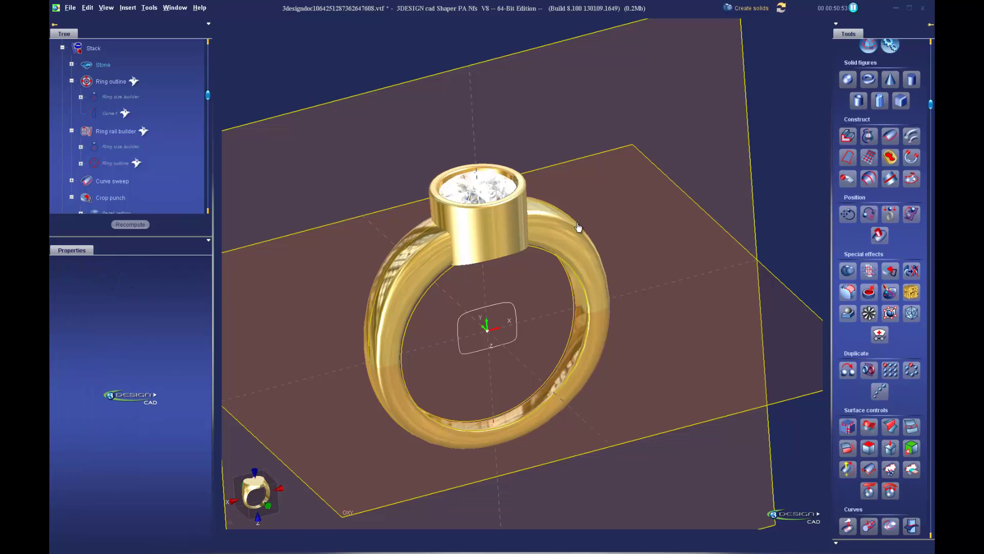
Step: Extrude the stone's outline down through the bezel along Z -1 by about 11.06 mm, with capped ends
left_click(476, 192)
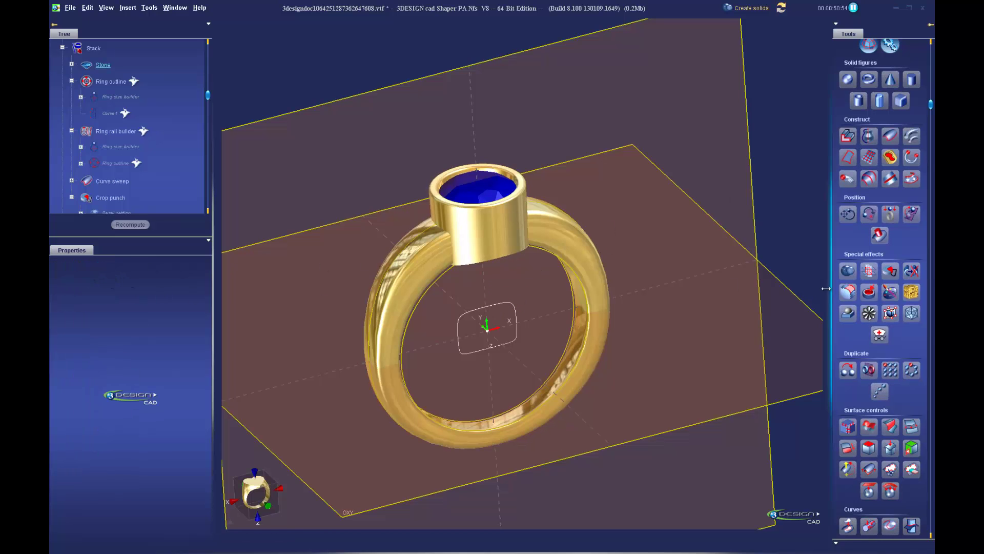
left_click(848, 136)
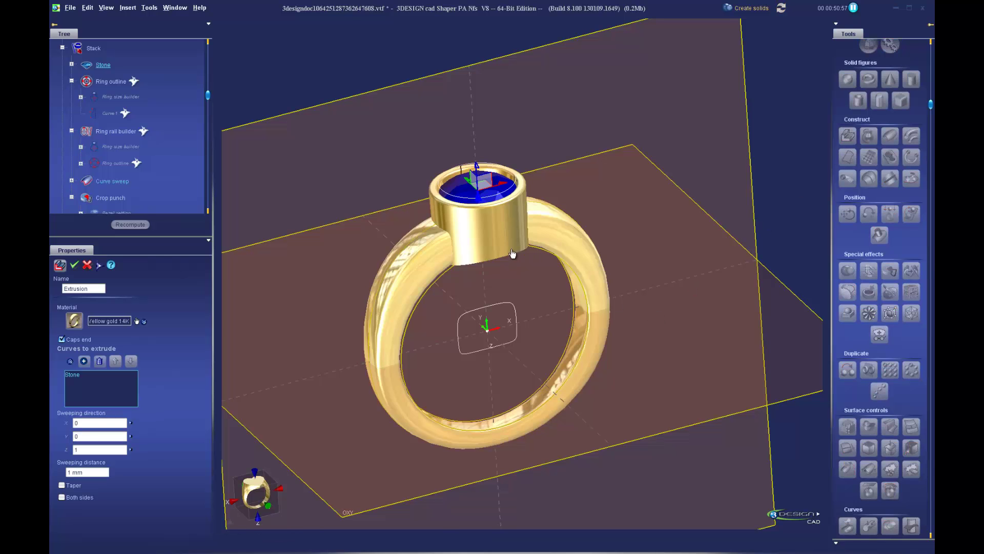
middle_click_drag(510, 252, 482, 256)
scroll(464, 256, "up", 3)
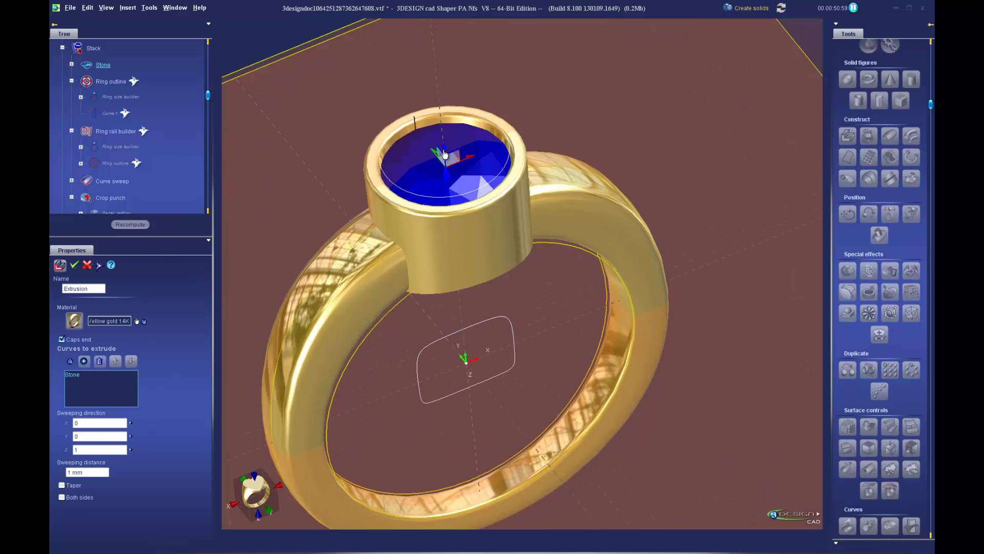
middle_click_drag(437, 285, 453, 237)
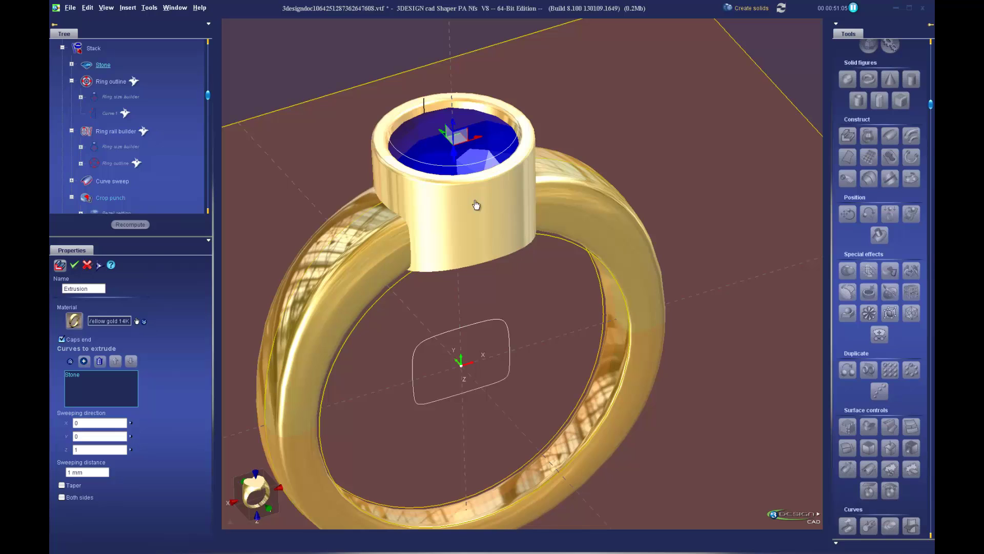
middle_click_drag(461, 205, 478, 183)
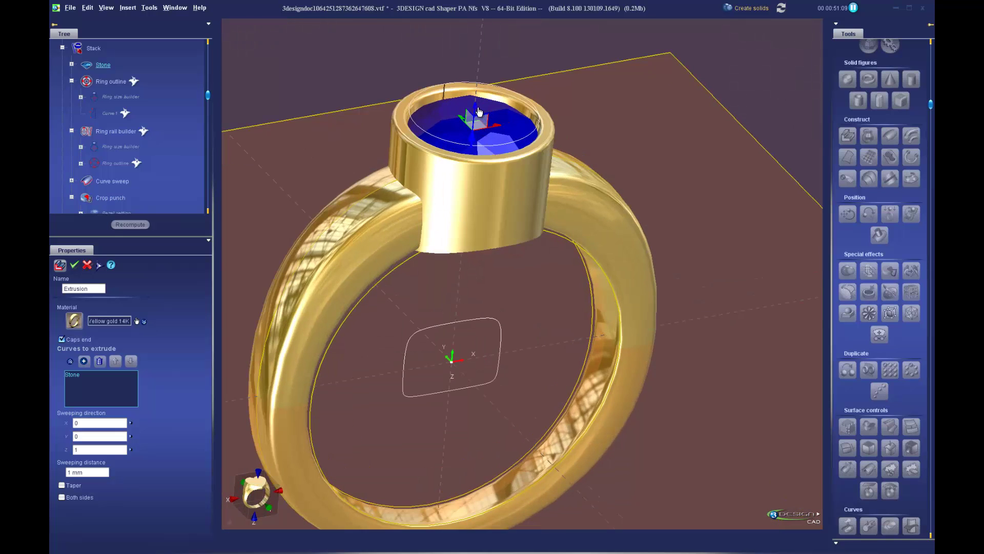
left_click_drag(477, 110, 456, 334)
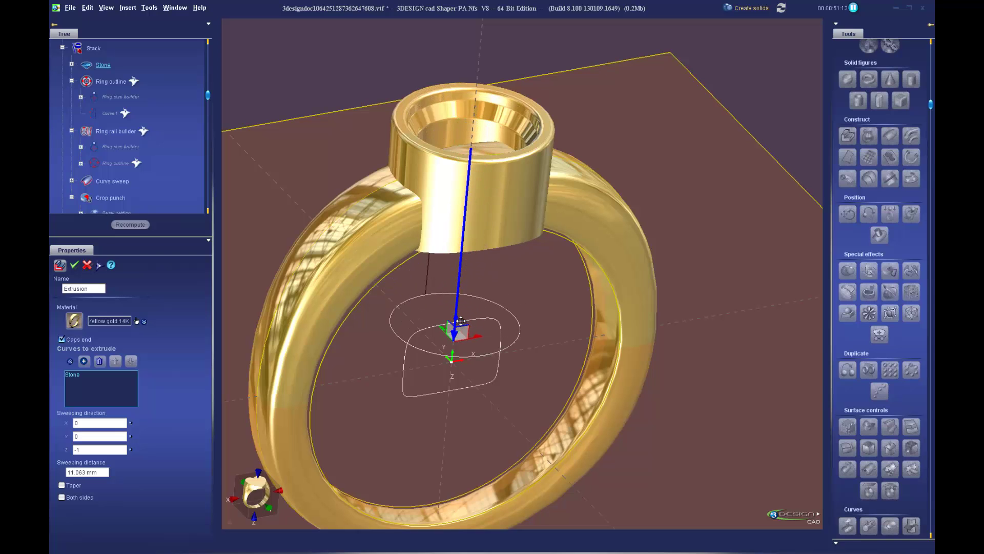
middle_click_drag(492, 303, 472, 270)
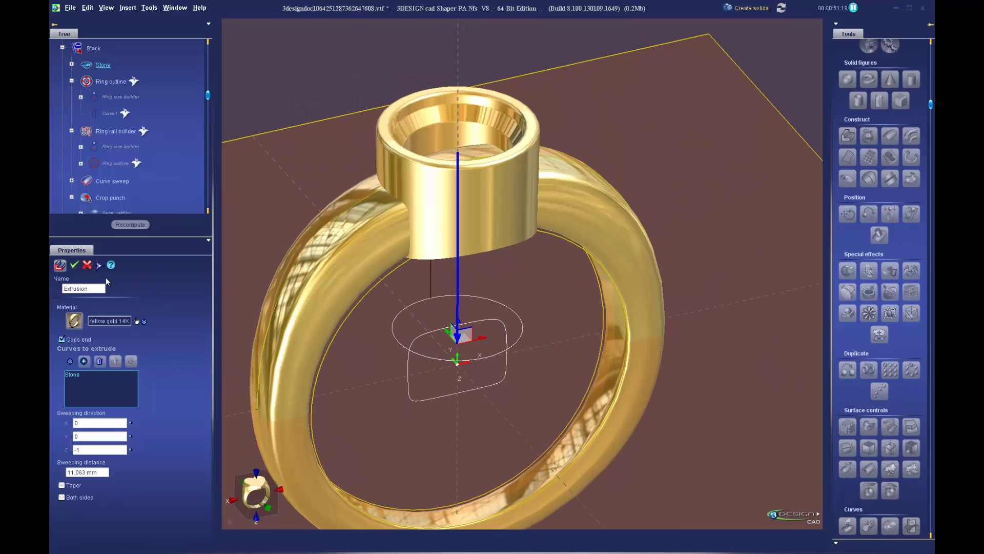
right_click(468, 297)
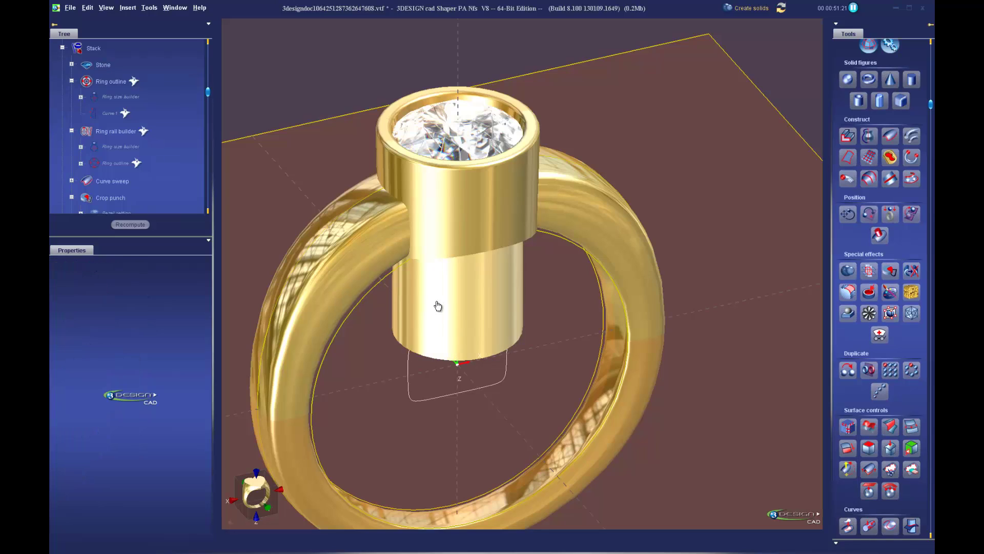
Step: Freeze the cropped bezel setting so the extruded cylinder can be worked on separately
mouse_move(474, 318)
middle_mouse_down()
mouse_move(441, 161)
mouse_move(401, 129)
mouse_move(406, 187)
mouse_move(481, 288)
mouse_move(481, 317)
middle_mouse_up()
mouse_move(468, 233)
middle_mouse_down()
mouse_move(380, 143)
mouse_move(406, 169)
mouse_move(376, 106)
middle_mouse_up()
right_click(379, 77)
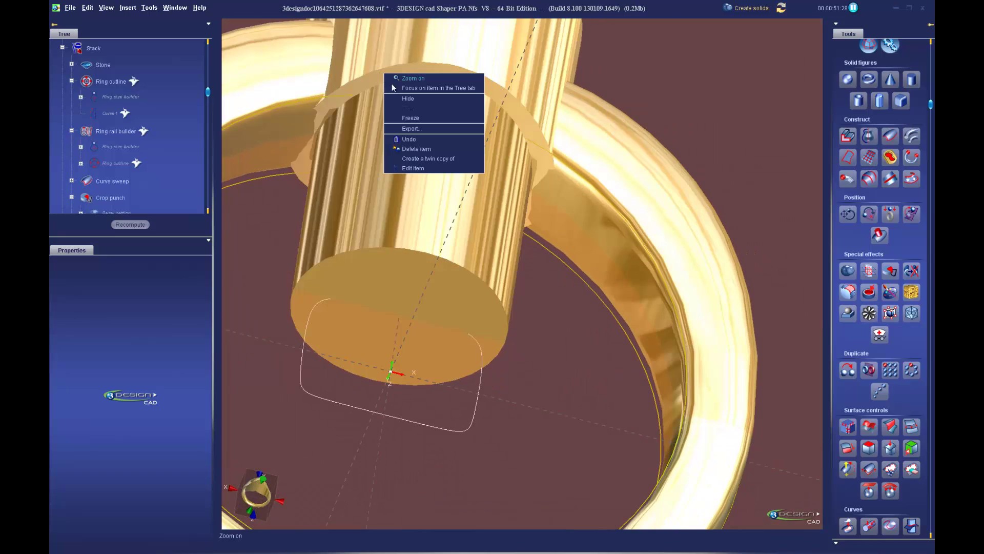
left_click(418, 159)
Step: Scale the extruded cylinder uniformly by about 1.163, to about 7.592 x 7.592 x 12.866 mm, with the ratio kept
middle_click_drag(418, 161, 673, 289)
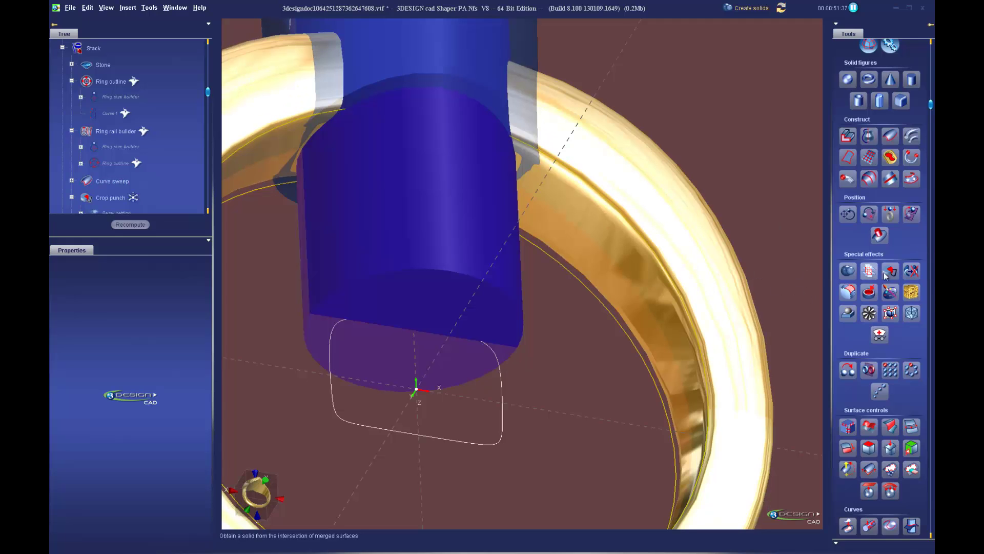
scroll(891, 272, "up", 1)
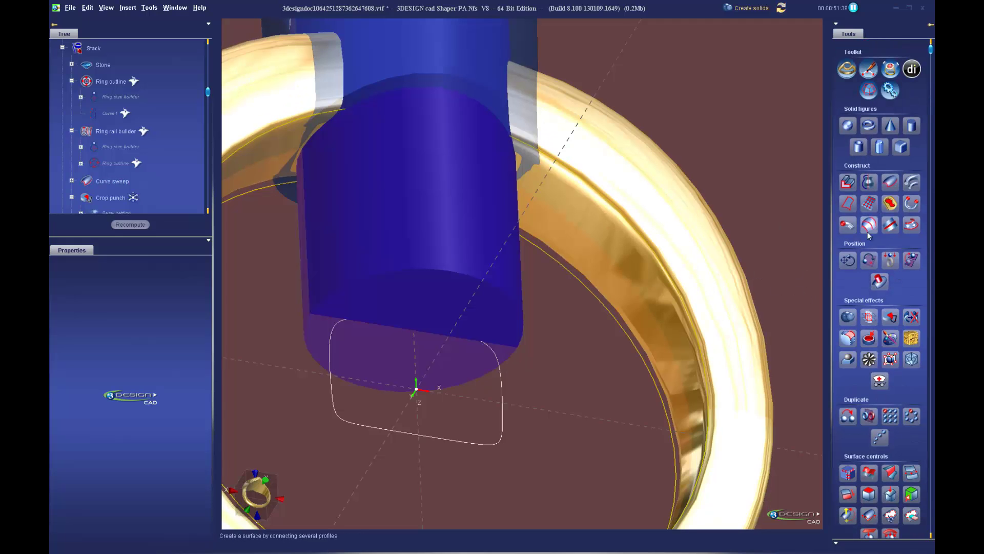
left_click(848, 261)
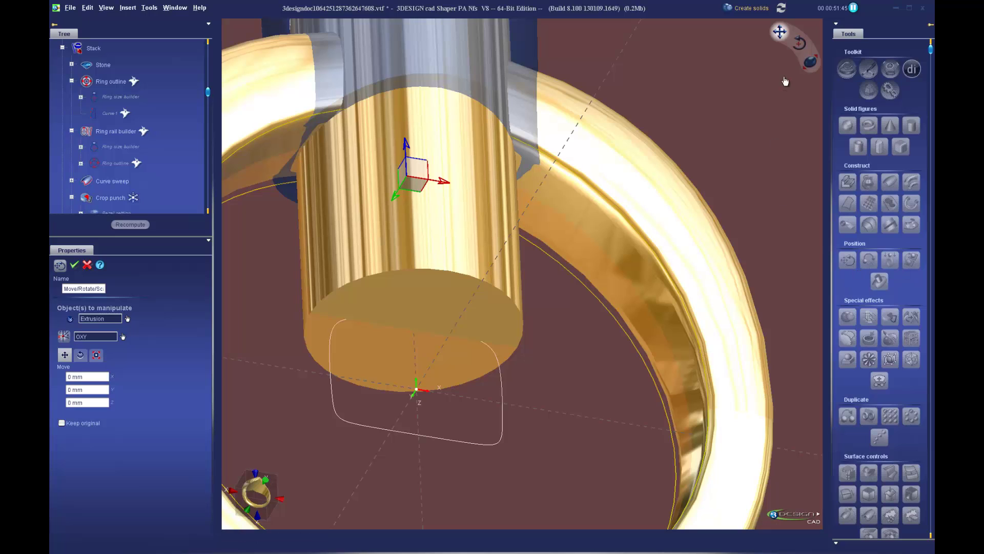
key("s")
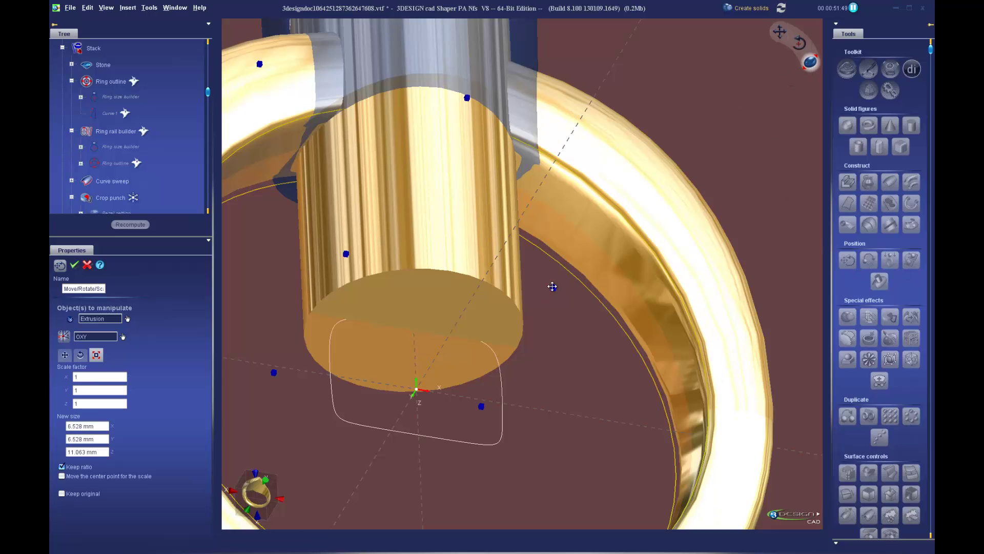
left_click_drag(552, 286, 673, 344)
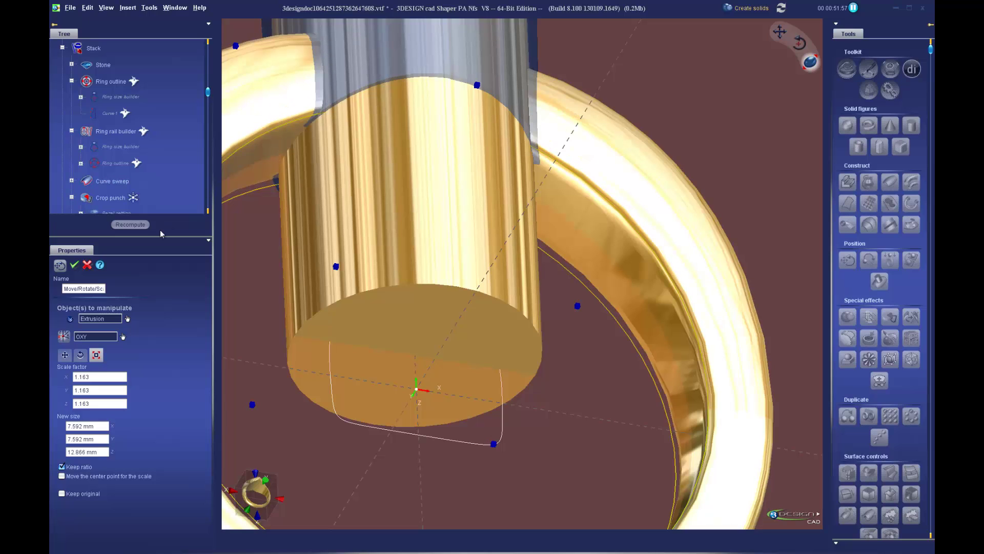
left_click(74, 264)
Step: Subtract the scaled cylinder from the swept shank with a Boolean difference, without keeping the originals
scroll(496, 312, "down", 3)
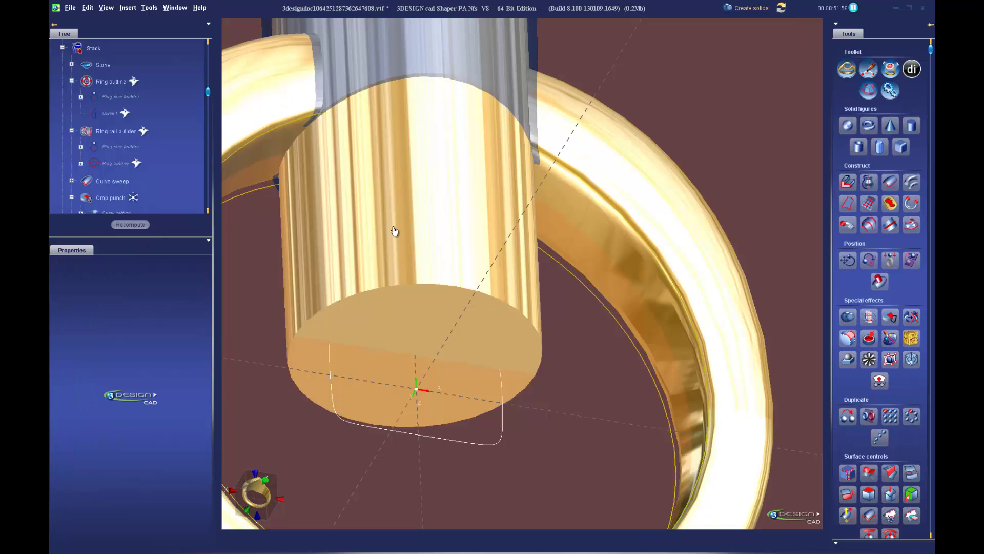
scroll(361, 216, "down", 3)
left_click(361, 216)
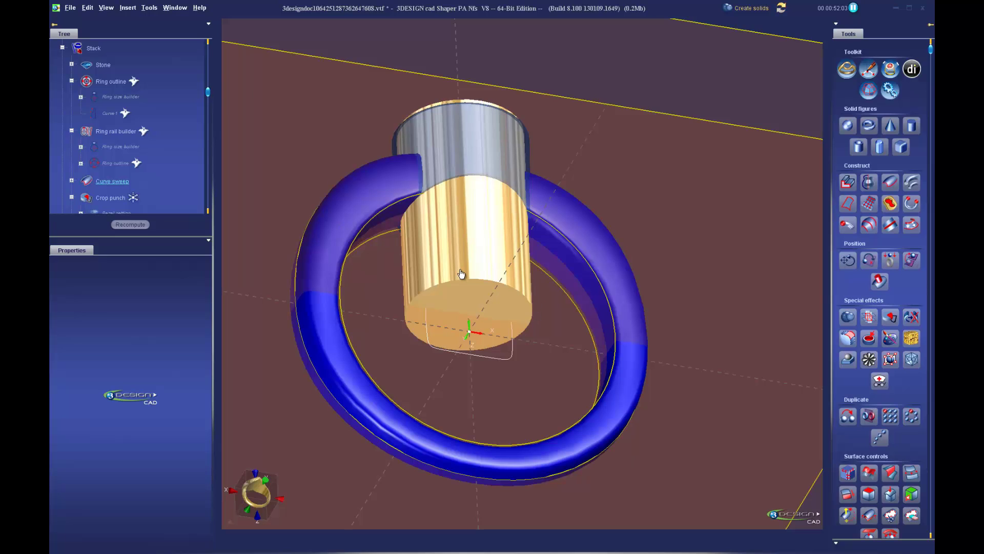
left_click(462, 275, "ctrl")
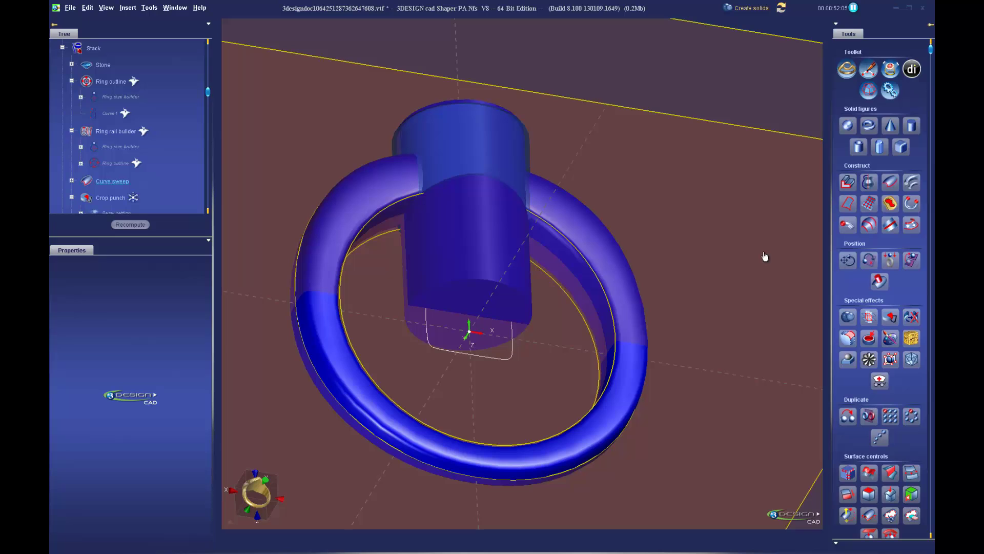
left_click(847, 314)
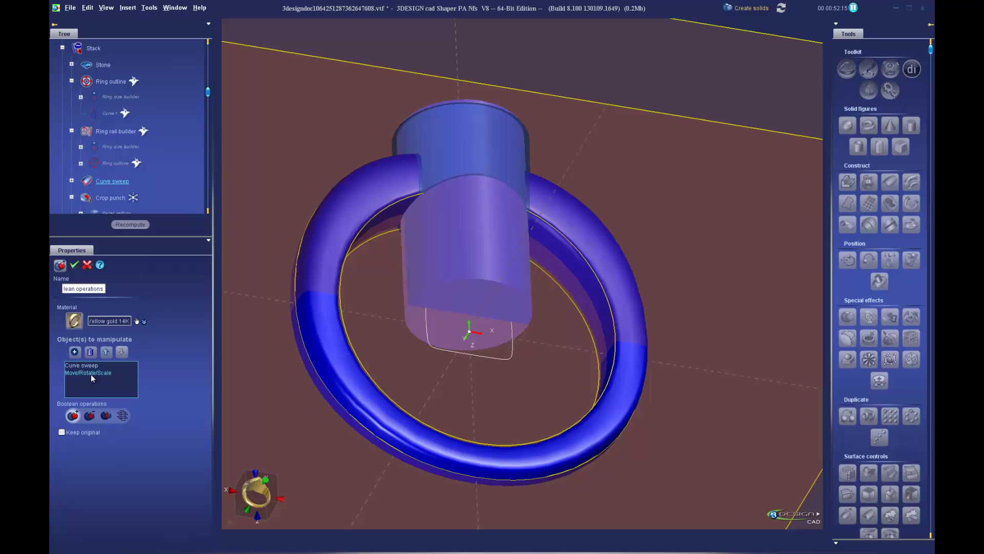
left_click(90, 416)
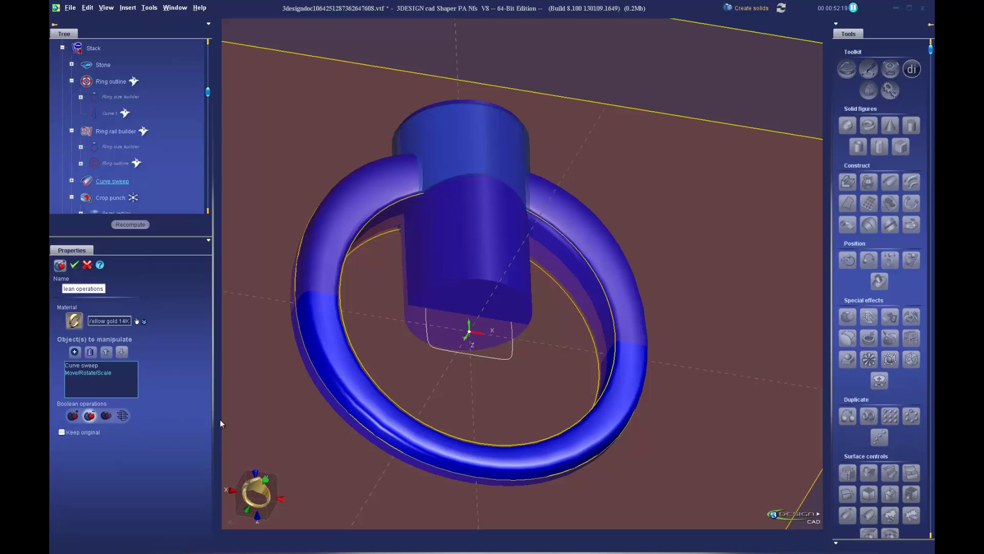
left_click(75, 265)
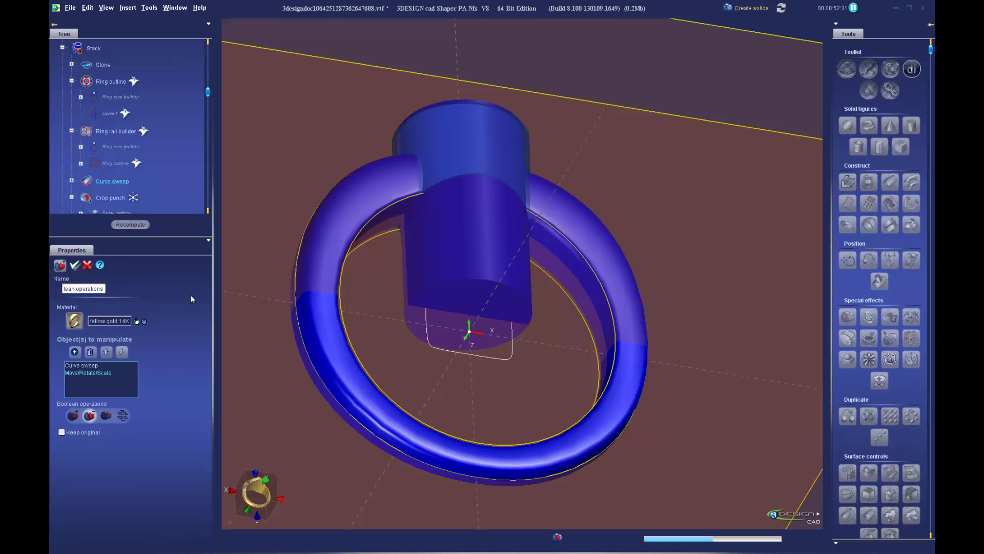
Step: Unfreeze the cropped bezel setting
middle_click_drag(466, 305, 324, 236)
scroll(155, 177, "down", 1)
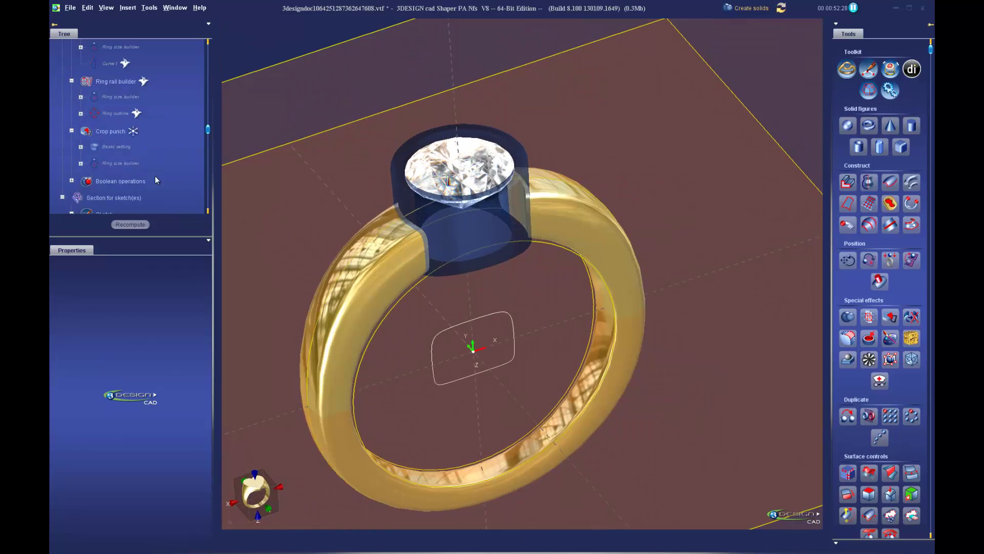
right_click(117, 133)
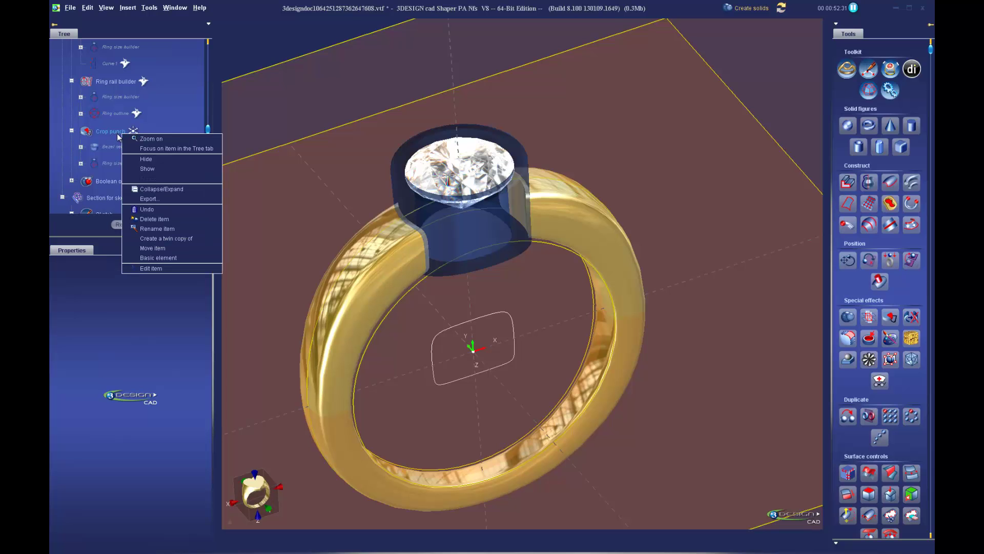
left_click(133, 170)
Step: Try merging the cut shank and the cropped bezel into one solid with a Boolean union
middle_click_drag(389, 266, 446, 296)
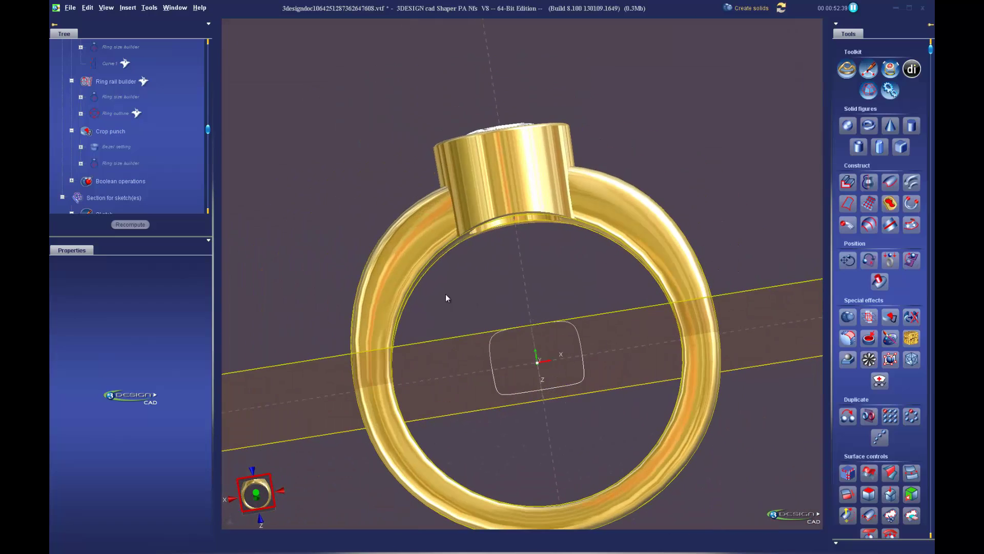
left_click(413, 260)
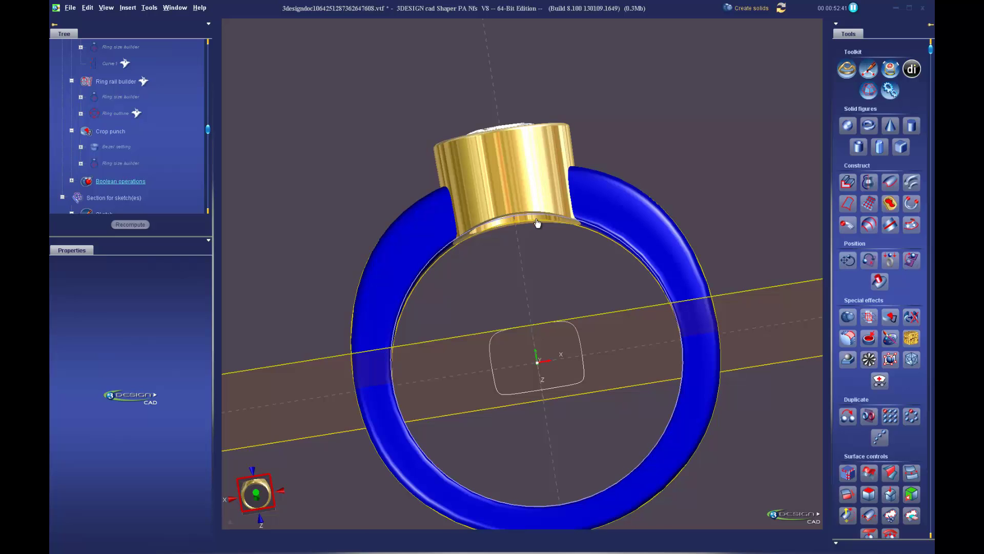
left_click(491, 186)
scroll(507, 254, "up", 5)
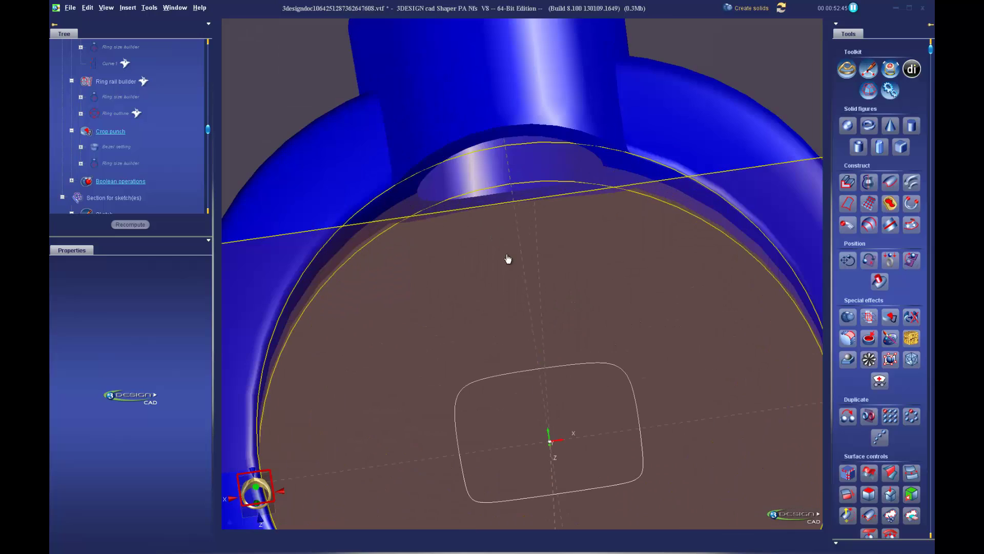
right_click_drag(472, 289, 407, 272)
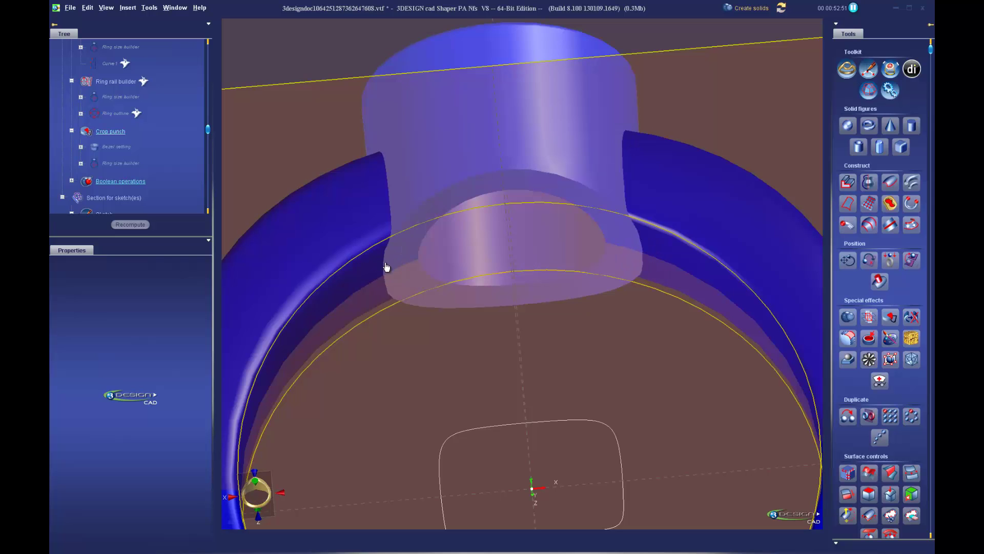
scroll(483, 310, "down", 2)
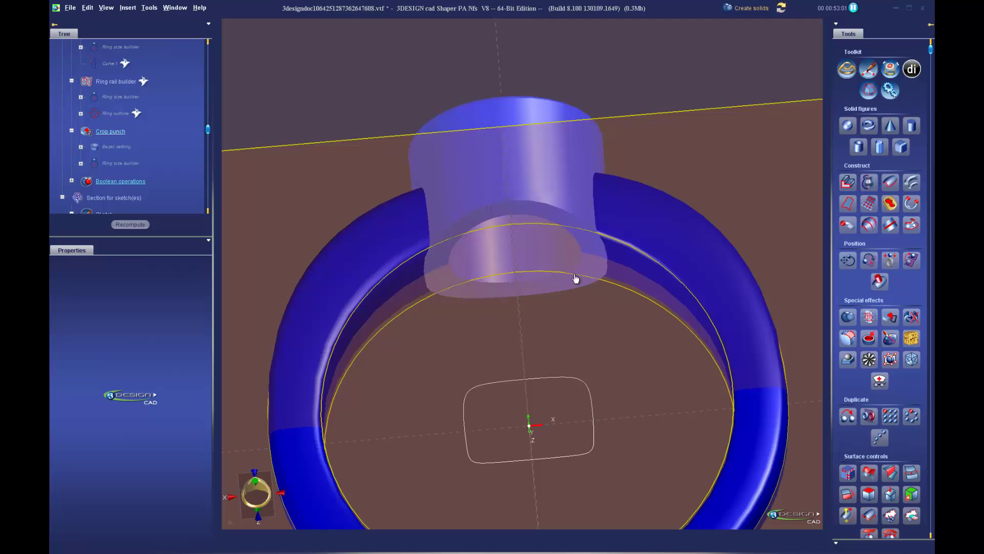
left_click(848, 318)
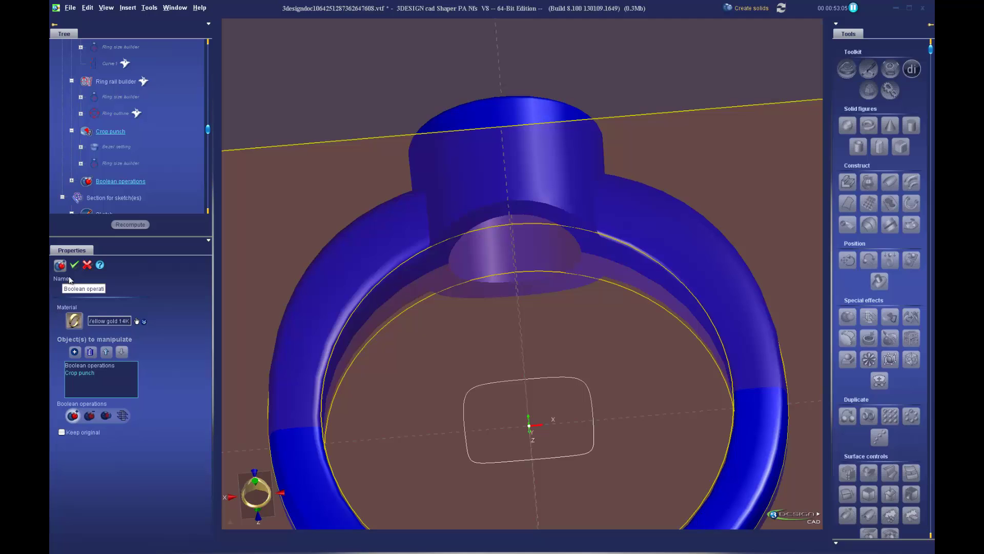
left_click(75, 266)
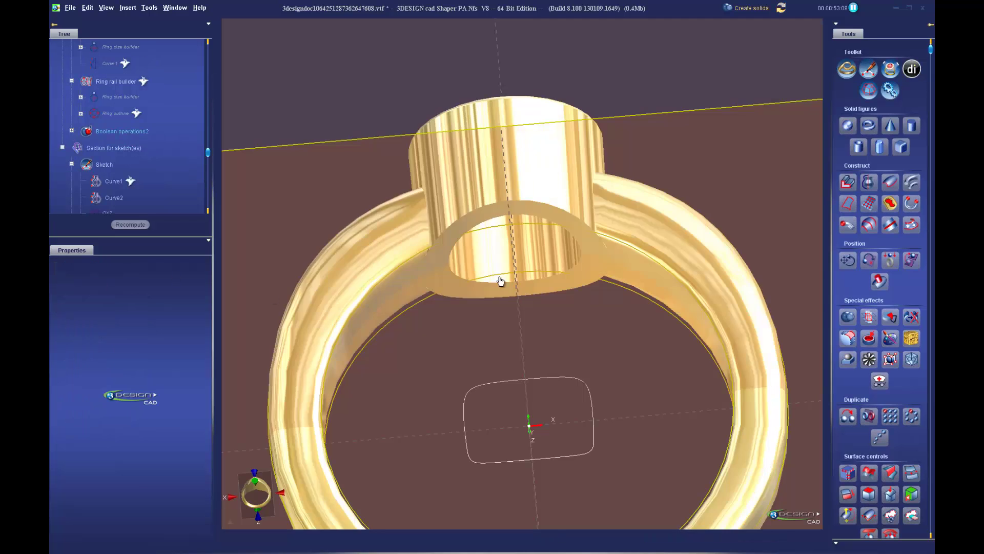
Step: Inspect the joint between bezel and shank from below, and undo the Boolean union
mouse_move(542, 389)
right_mouse_down()
mouse_move(395, 244)
mouse_move(302, 200)
right_mouse_up()
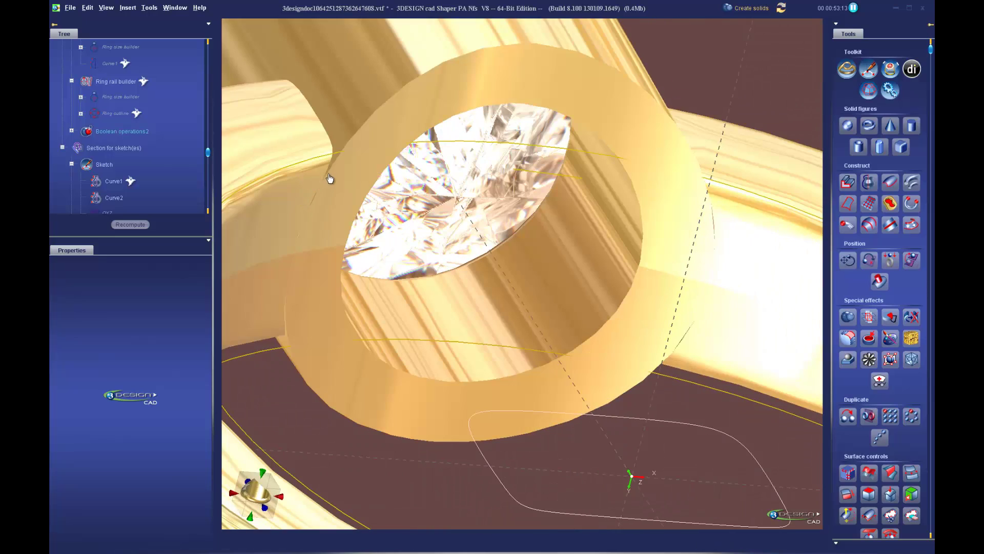
right_click_drag(293, 292, 358, 279)
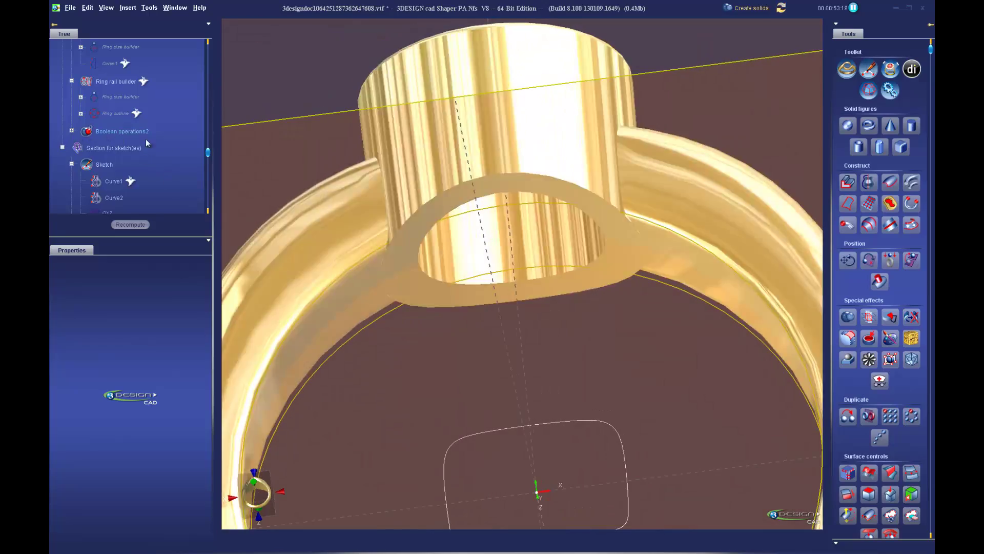
scroll(472, 337, "down", 2)
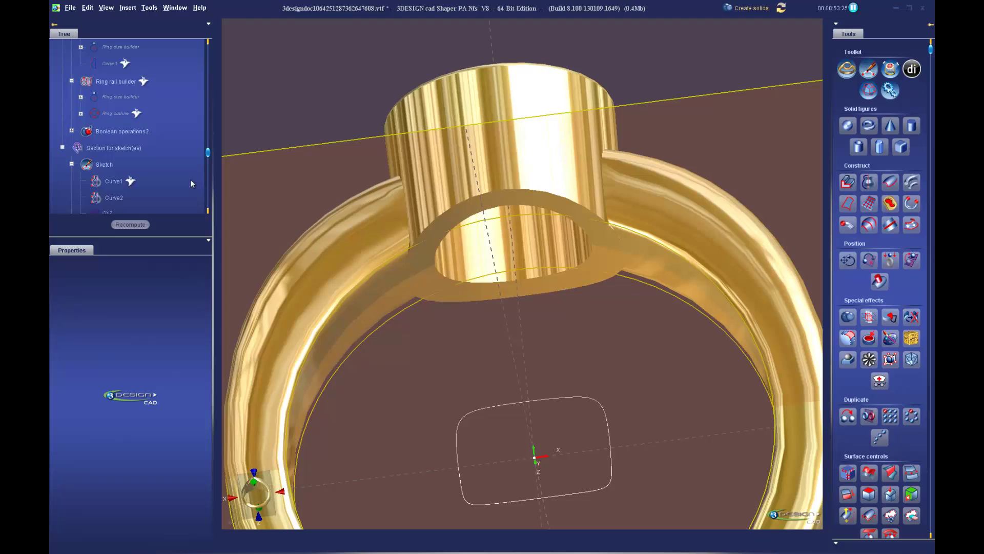
right_click(127, 134)
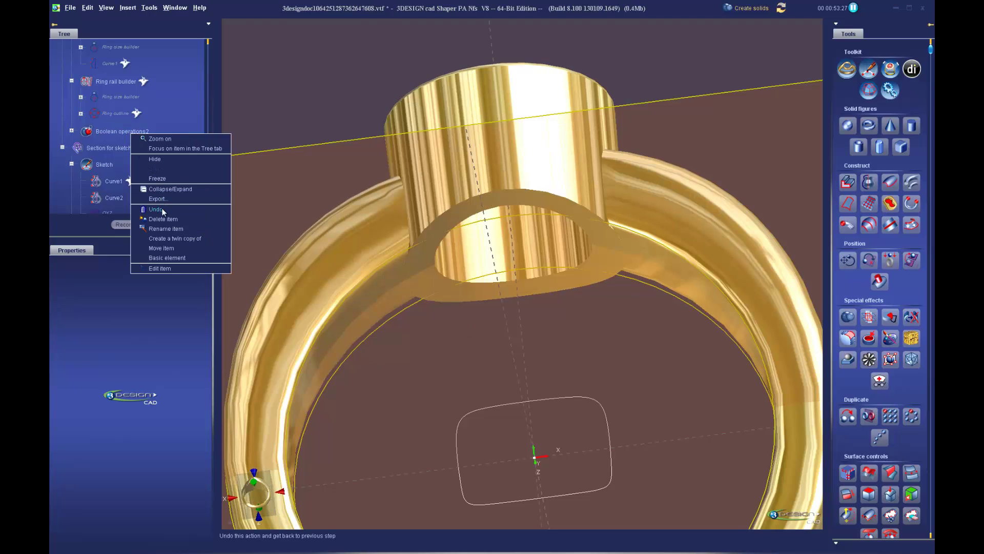
left_click(155, 209)
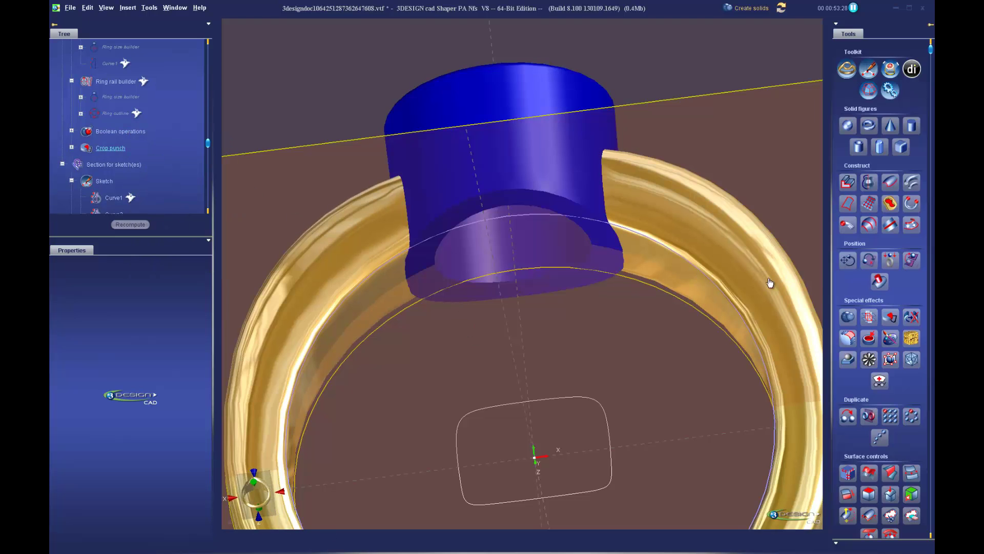
Step: Move the cropped bezel about -0.068 mm along Z, working in the front view
left_click(848, 260)
left_click(256, 492)
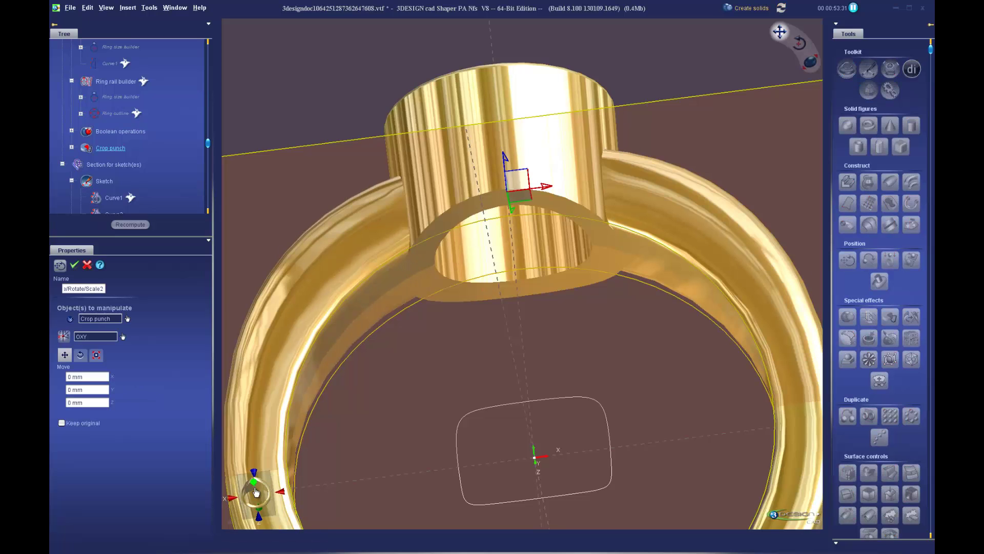
left_click(256, 492)
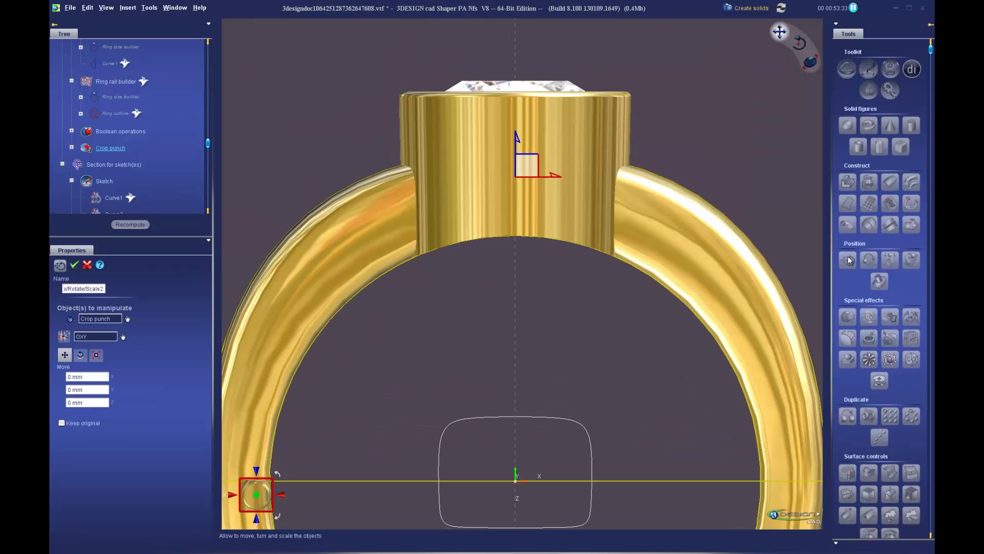
scroll(512, 161, "up", 1)
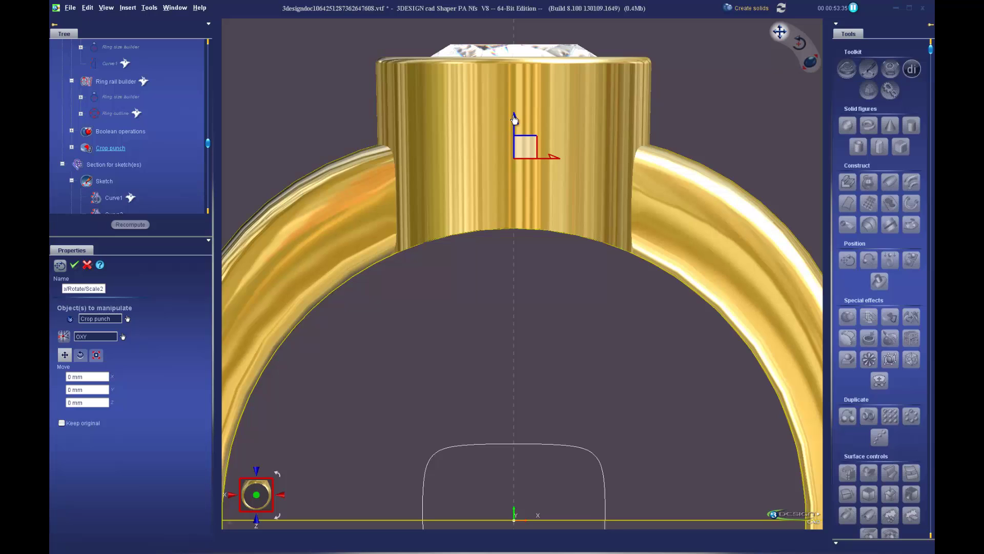
left_click_drag(514, 119, 513, 117)
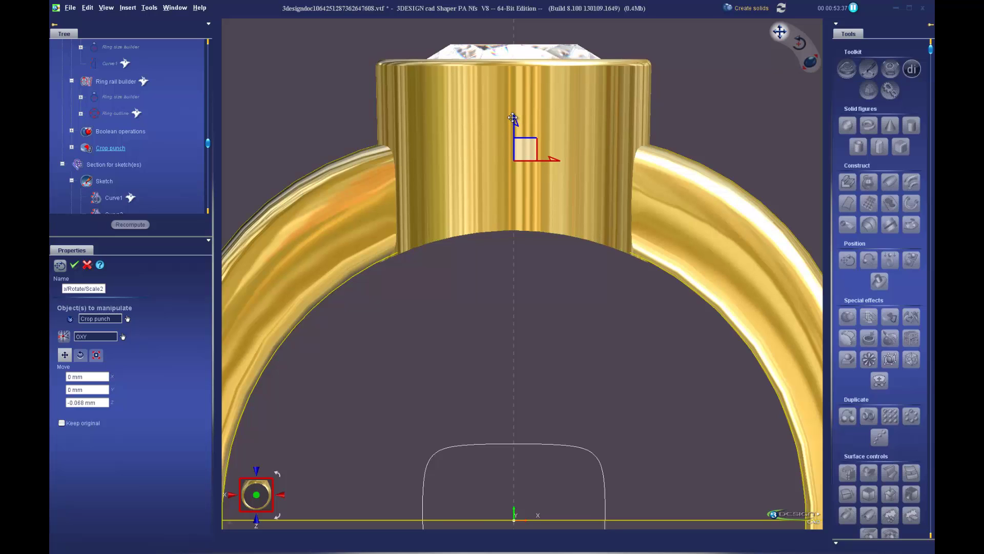
left_click(105, 402)
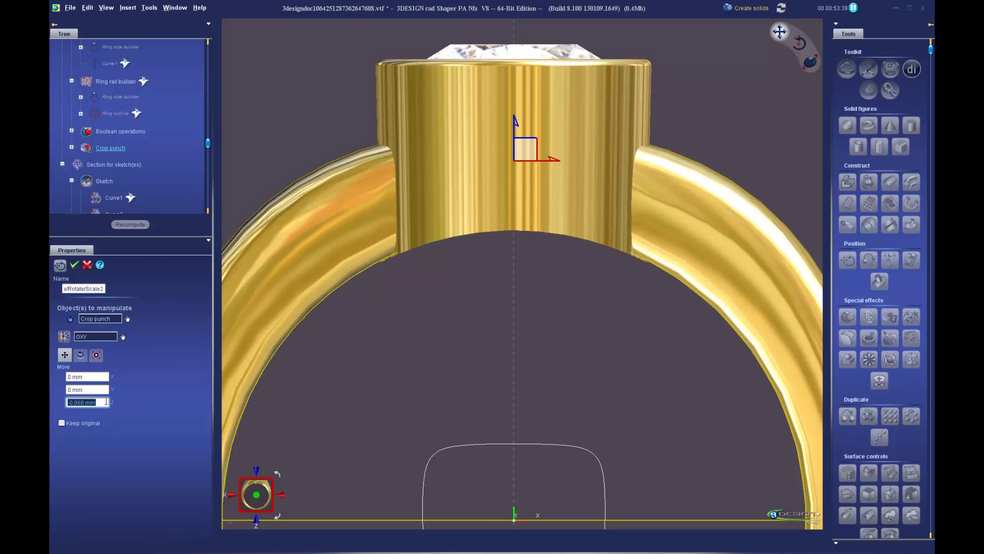
Step: Fine-tune the bezel's Z offset so its underside lines up with the inside of the shank, and apply the move
middle_click_drag(441, 419, 465, 171)
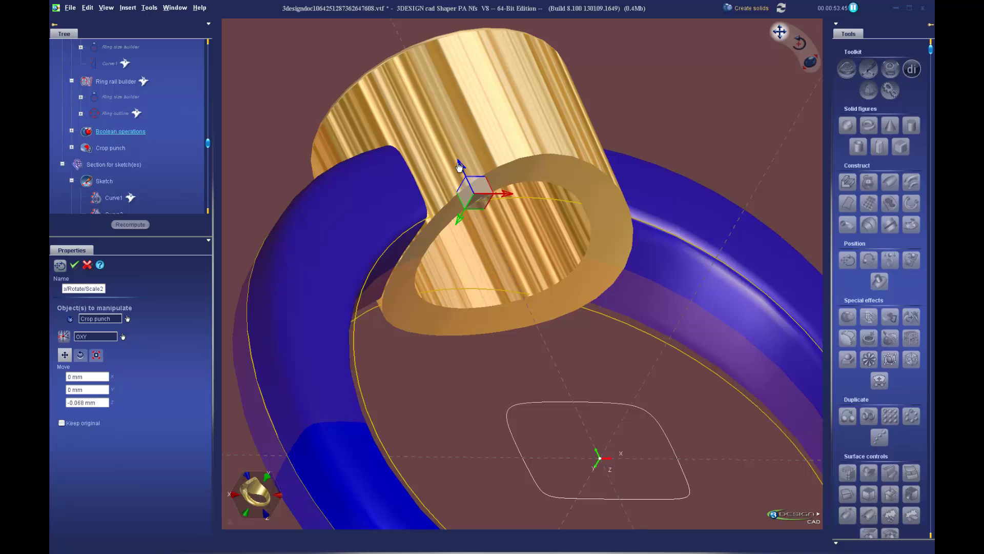
left_click_drag(458, 165, 457, 161)
middle_click_drag(457, 160, 557, 260)
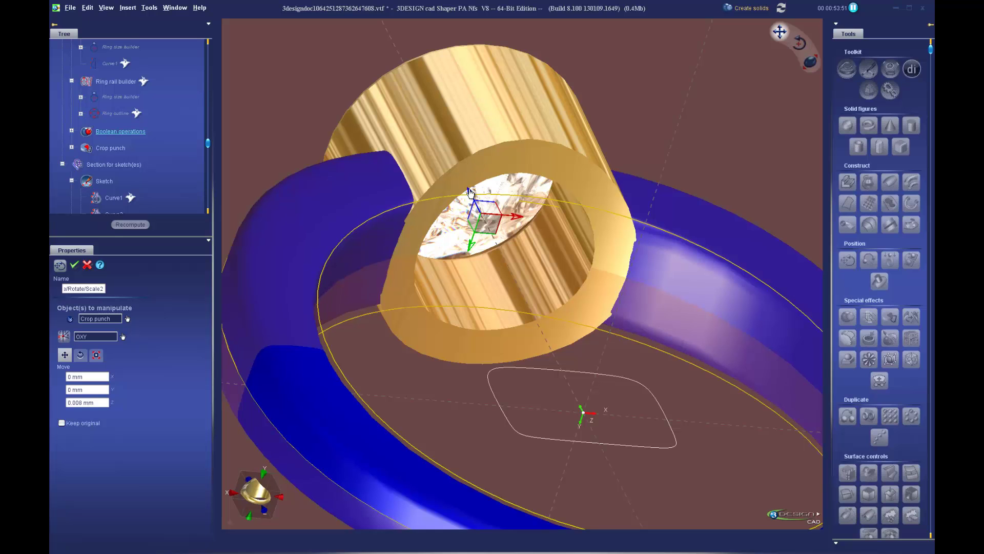
left_click_drag(470, 191, 469, 189)
mouse_move(469, 190)
middle_mouse_down()
mouse_move(461, 275)
mouse_move(485, 323)
mouse_move(385, 335)
middle_mouse_up()
left_click(75, 264)
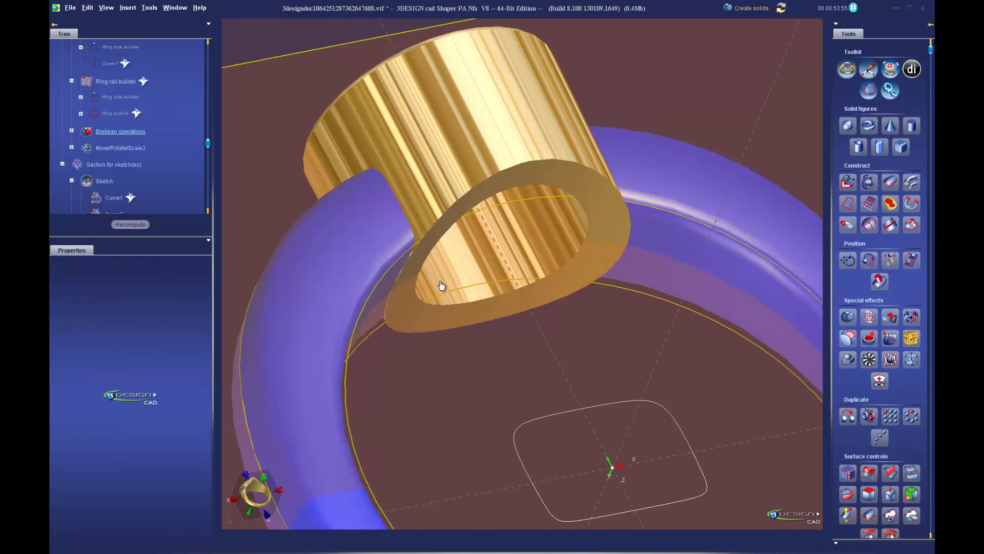
scroll(487, 292, "down", 5)
middle_click_drag(533, 297, 544, 386)
mouse_move(513, 357)
middle_mouse_down()
mouse_move(547, 371)
mouse_move(513, 349)
middle_mouse_up()
scroll(528, 293, "up", 2)
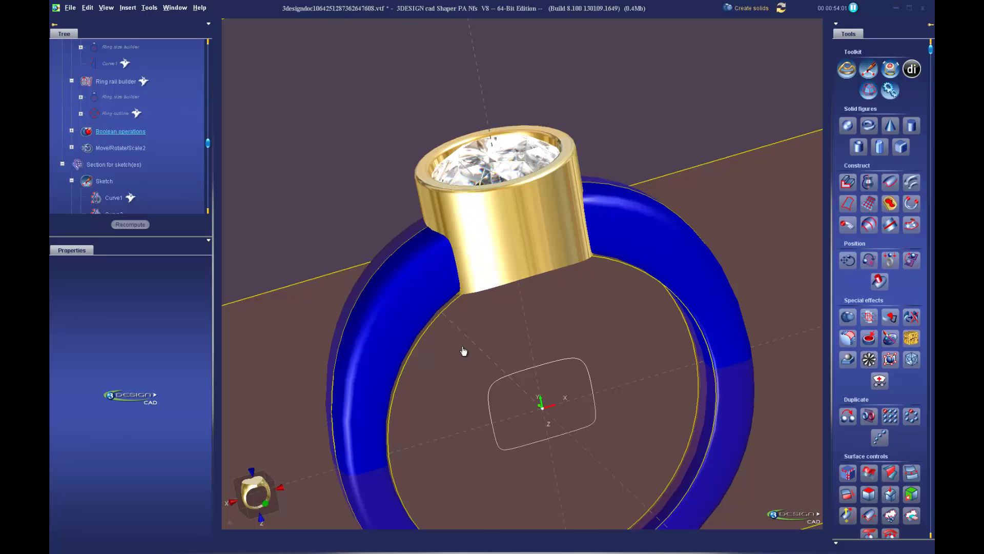
Step: Merge the cut shank and the repositioned bezel into one yellow gold 14K solid with a Boolean union, without keeping the originals
scroll(490, 340, "down", 3)
scroll(461, 328, "up", 1)
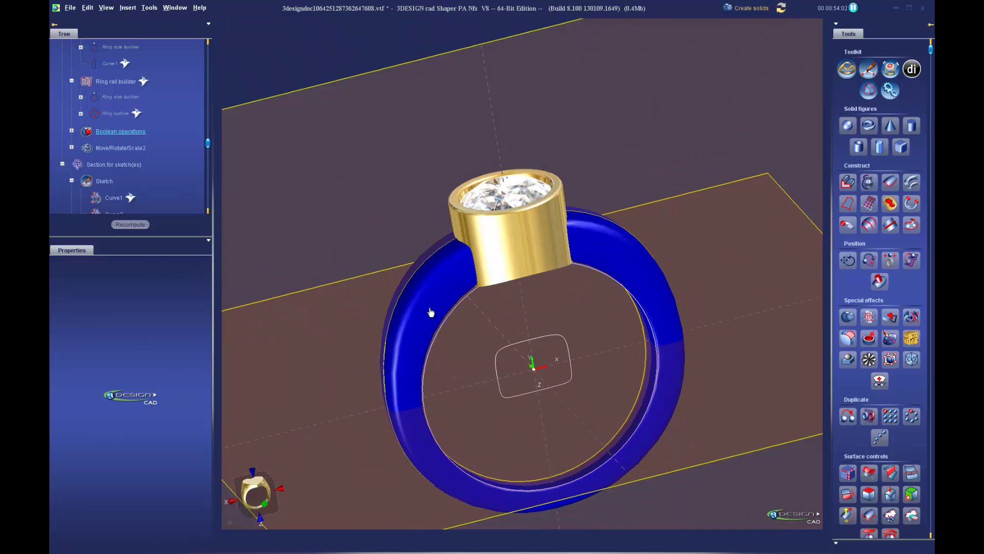
left_click(512, 266)
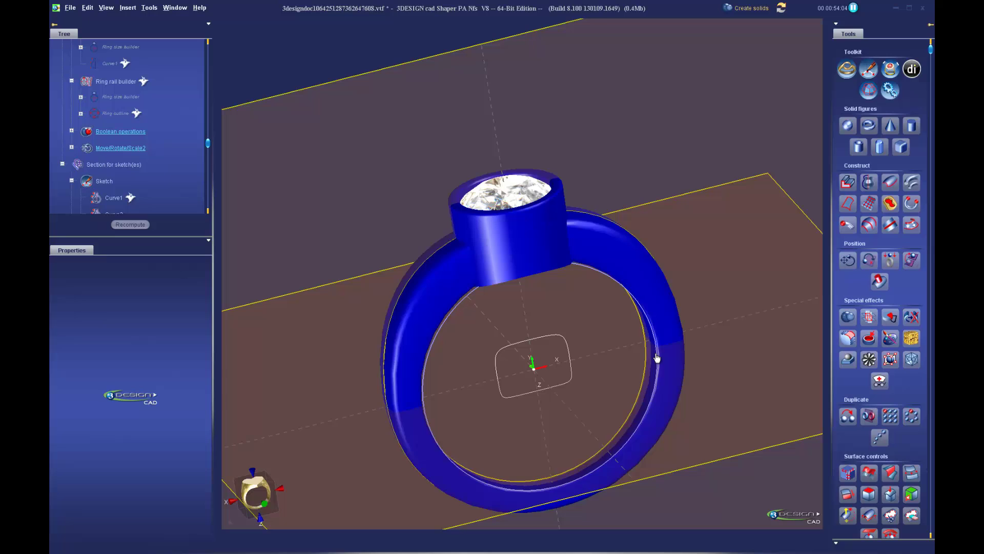
left_click(848, 318)
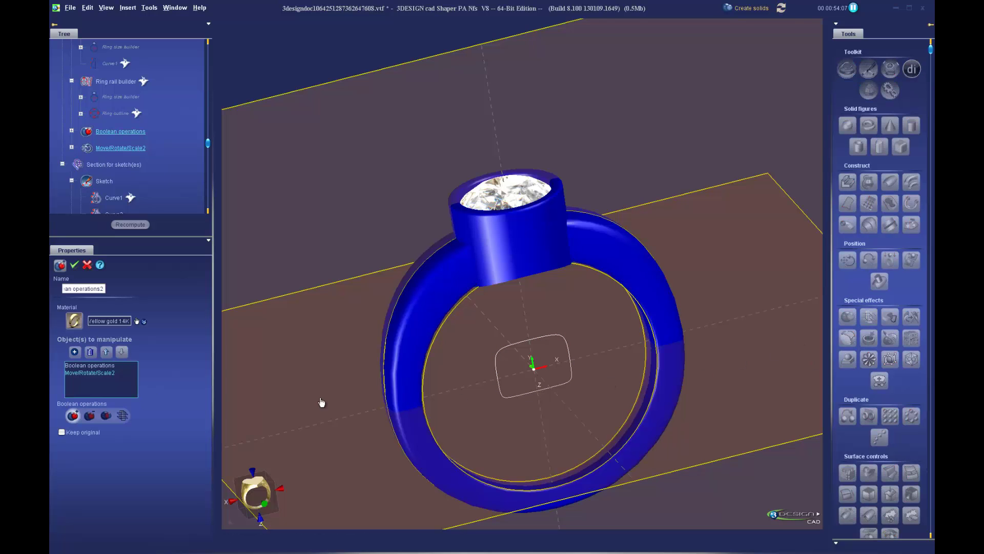
left_click(74, 266)
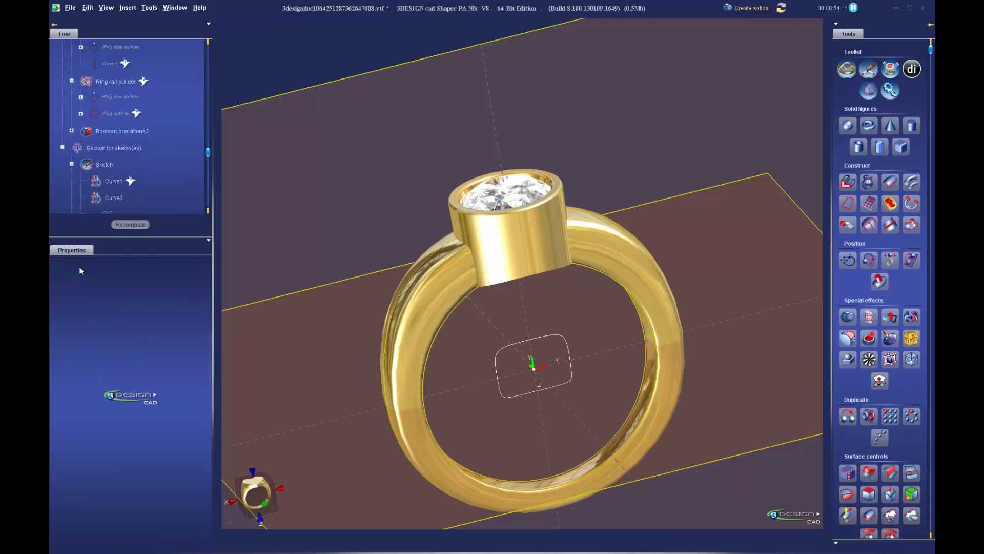
Step: Select the merged ring and examine the joint between bezel and shank from below and from the sides
middle_click_drag(415, 386, 446, 248)
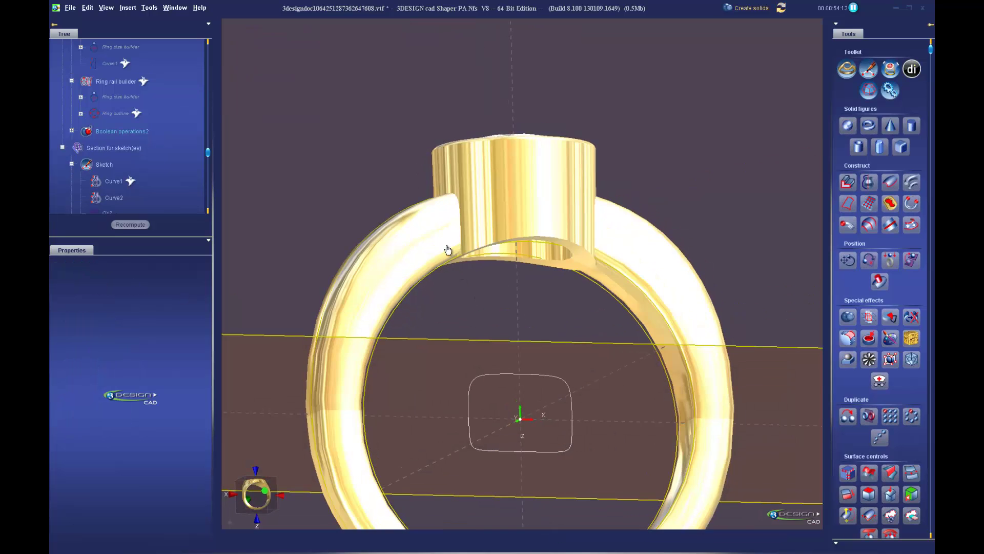
left_click(445, 248)
middle_click_drag(510, 337, 449, 216)
middle_click_drag(453, 285, 543, 372)
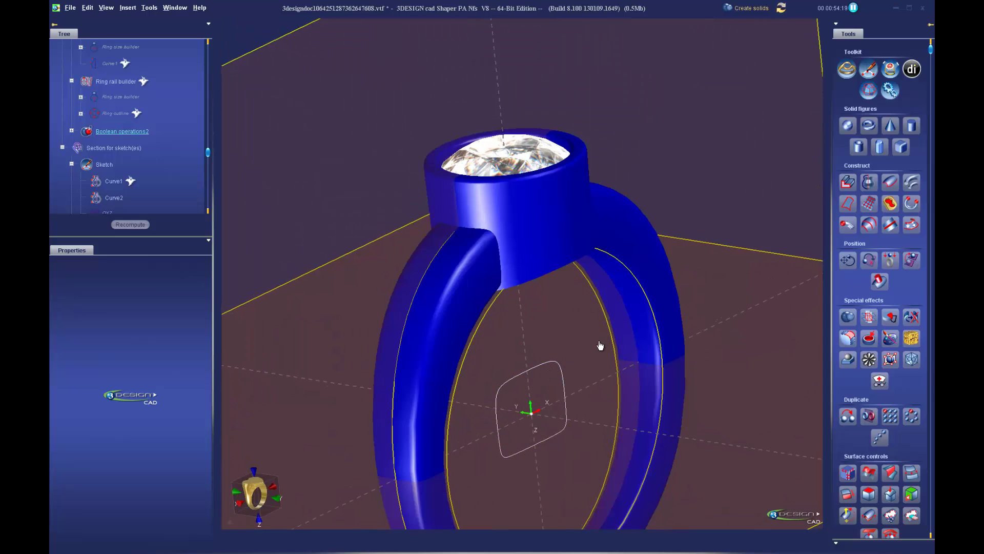
middle_click_drag(600, 345, 574, 331)
mouse_move(554, 362)
middle_mouse_down()
mouse_move(524, 288)
mouse_move(501, 312)
mouse_move(514, 363)
mouse_move(512, 304)
middle_mouse_up()
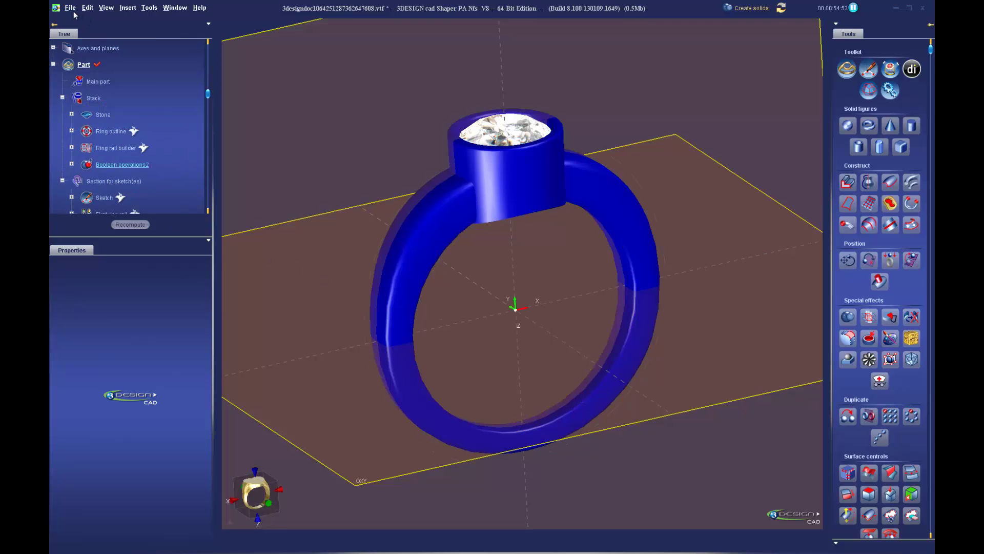
Step: Save the ring document to the Desktop under the name "Parametric Ring"
left_click(70, 9)
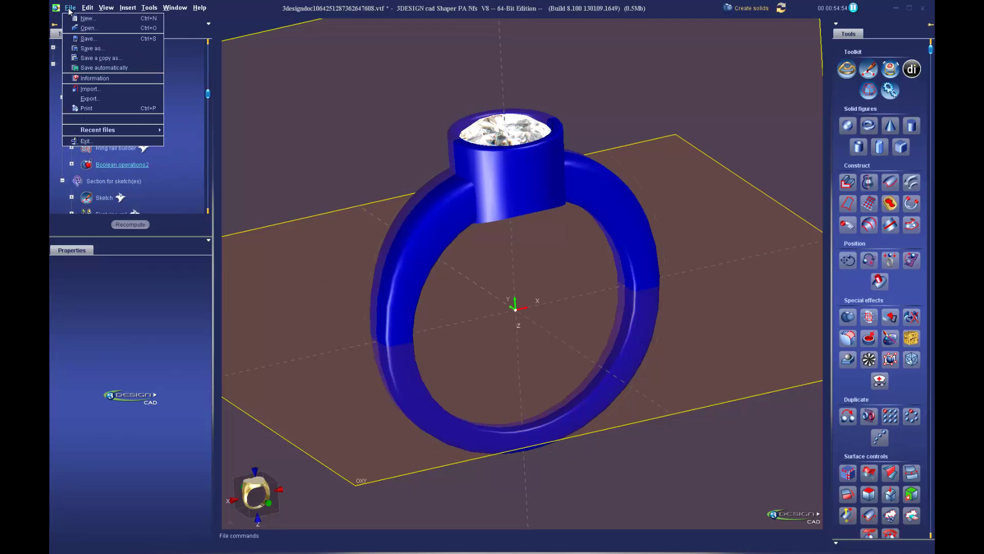
left_click(89, 48)
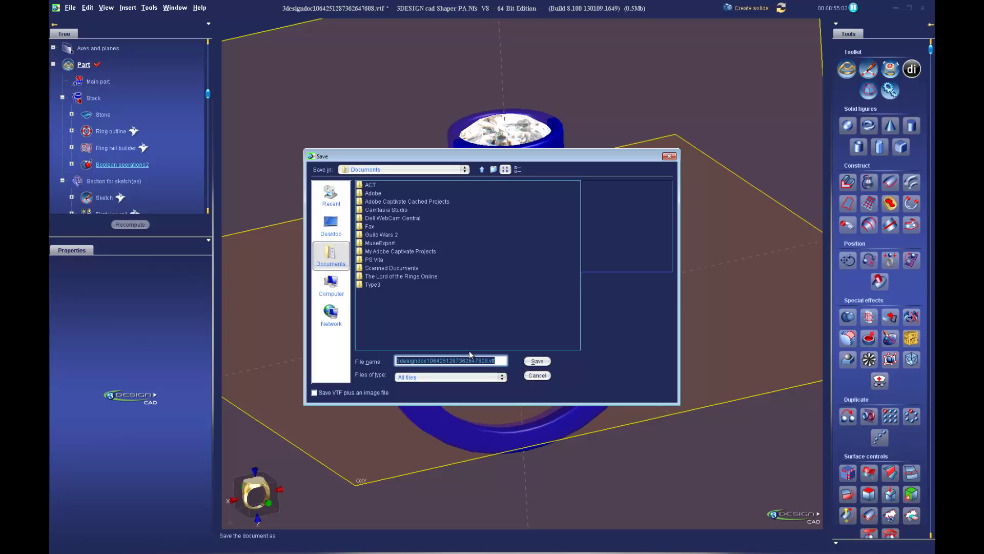
left_click(330, 225)
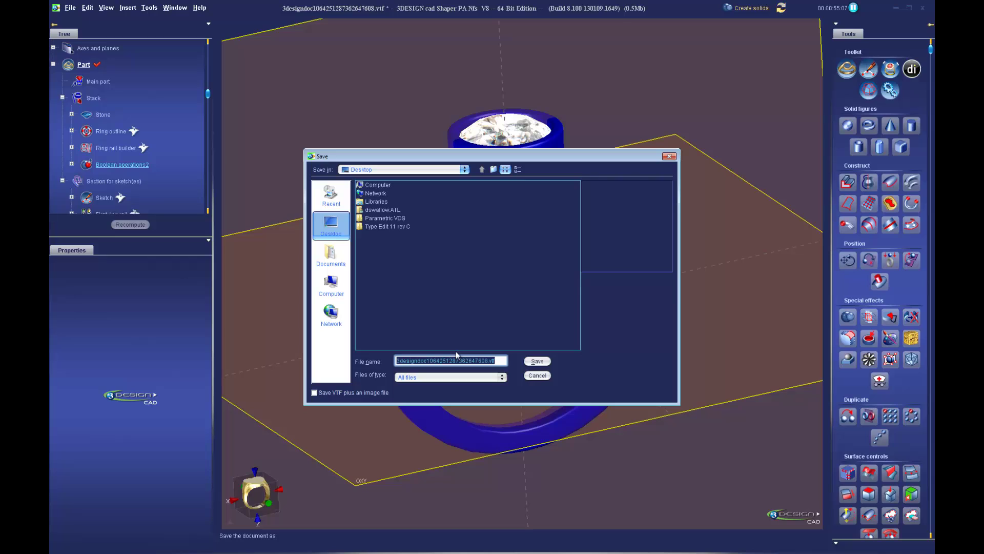
type("Par")
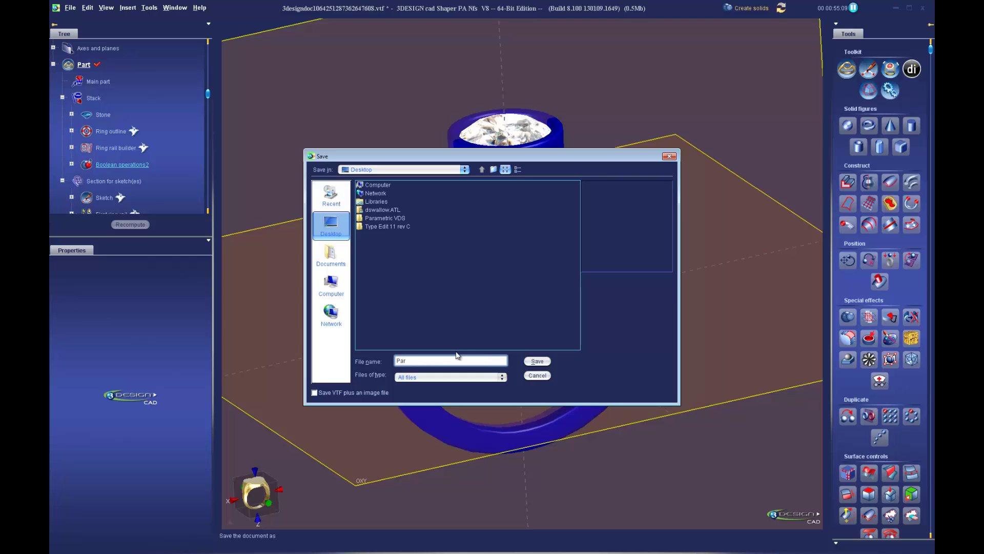
type("ametric Ring")
left_click(537, 361)
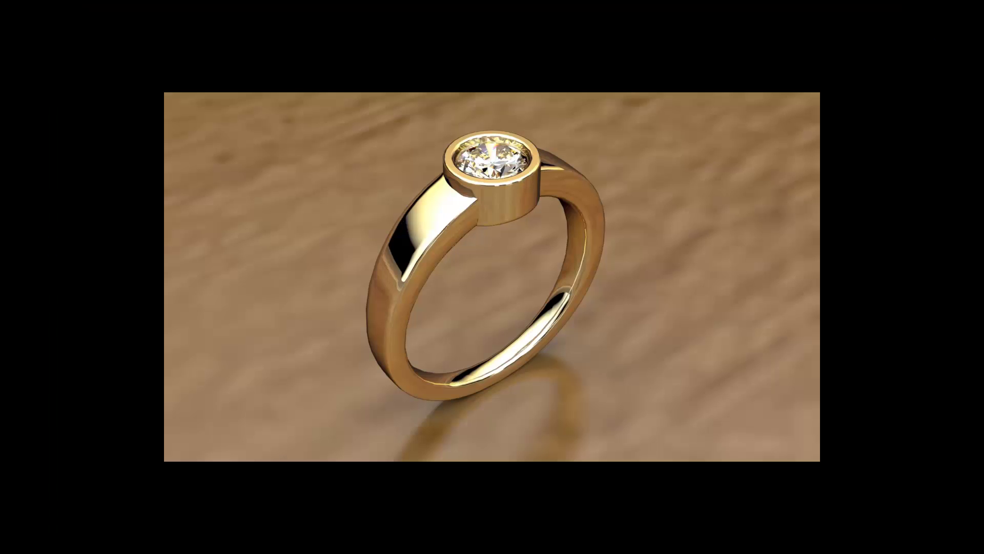